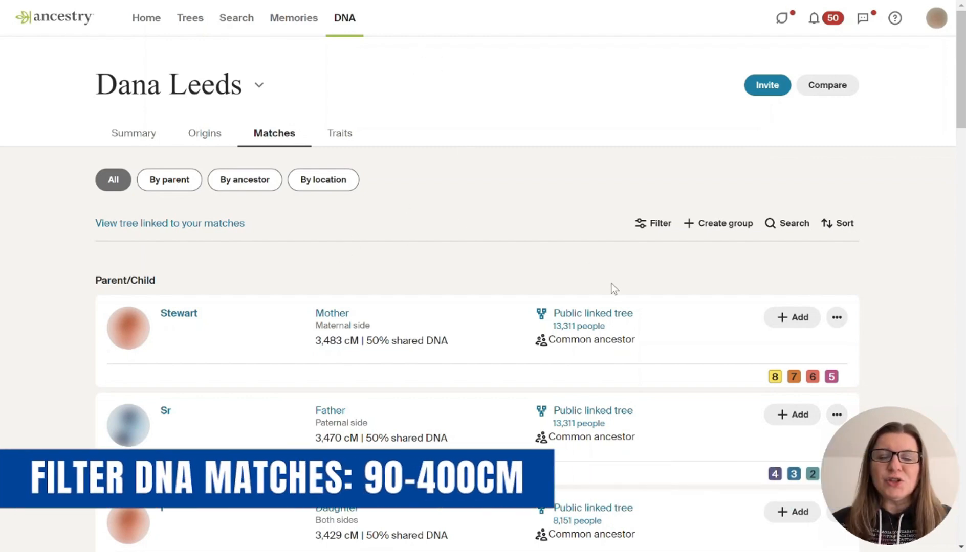
# Filter the DNA matches by shared DNA using a custom centimorgan range of 90 to 400.
pyautogui.click(655, 225)
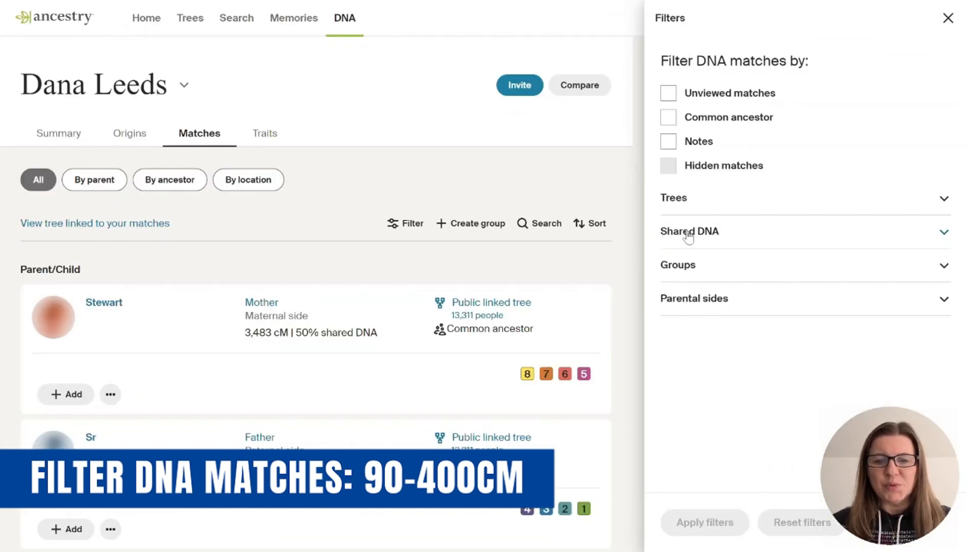
pyautogui.click(685, 231)
pyautogui.click(724, 366)
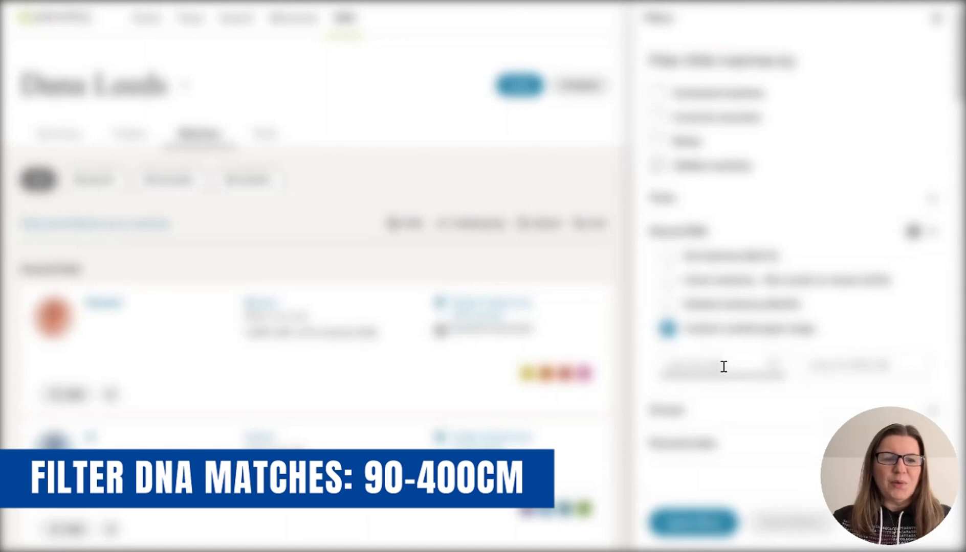
pyautogui.write('90')
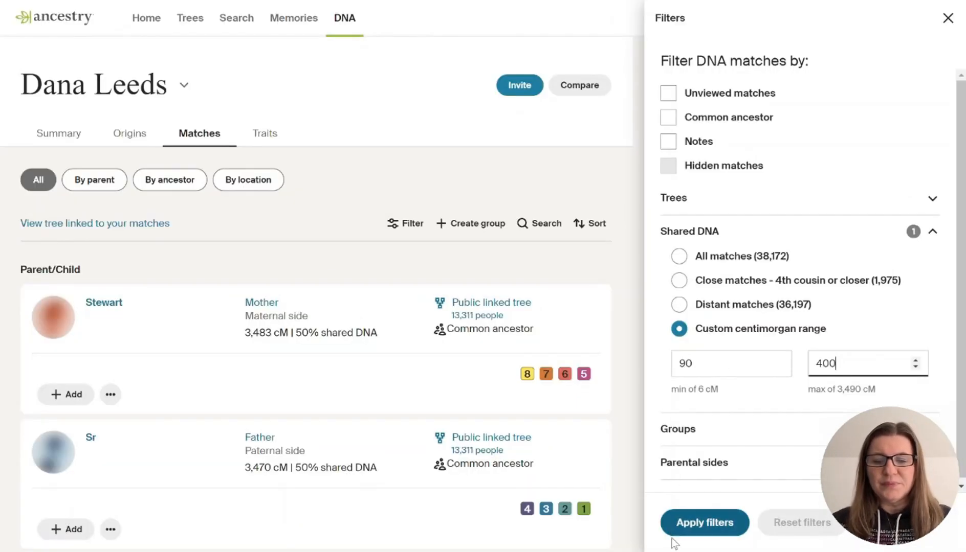
pyautogui.click(685, 524)
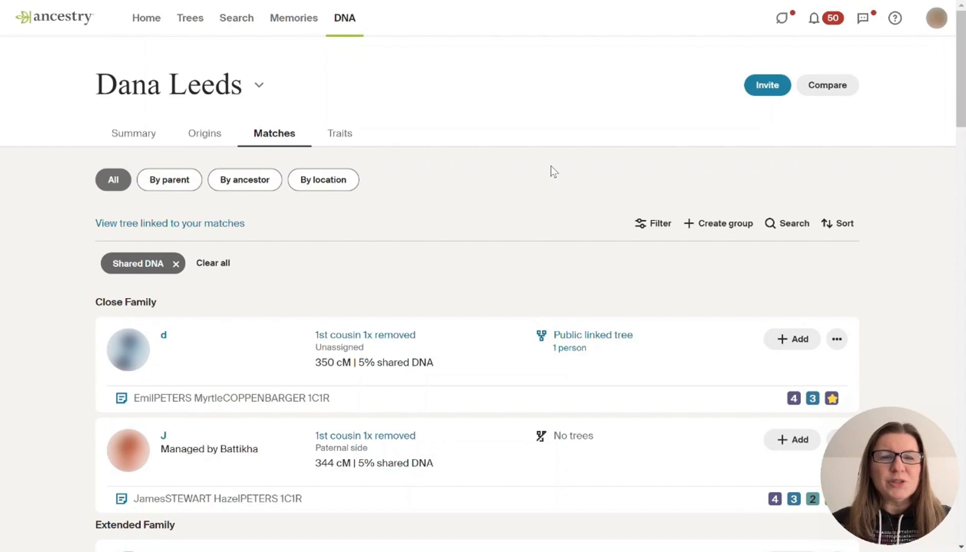
# Set the filtered match list to show 50 items per page.
pyautogui.scroll(-20, 551, 170)
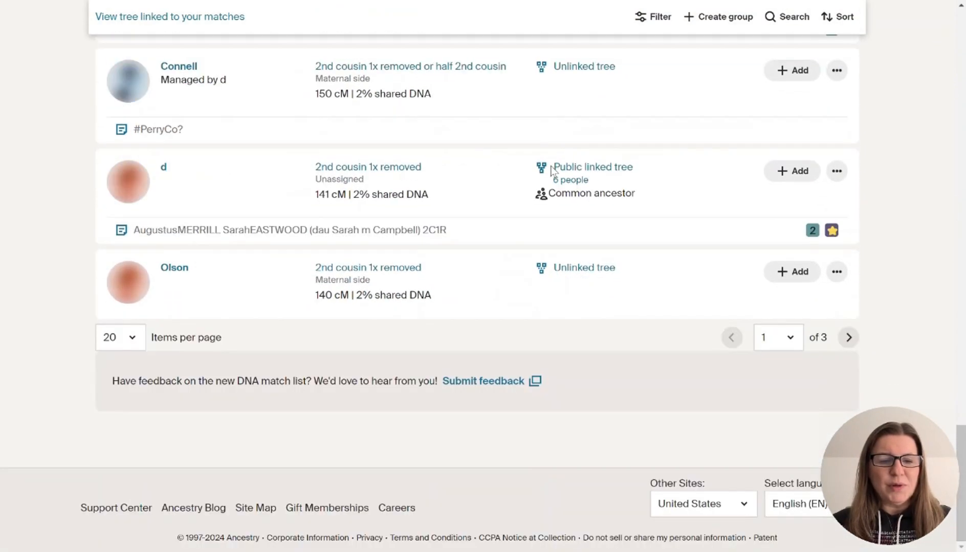
pyautogui.click(137, 347)
pyautogui.click(132, 379)
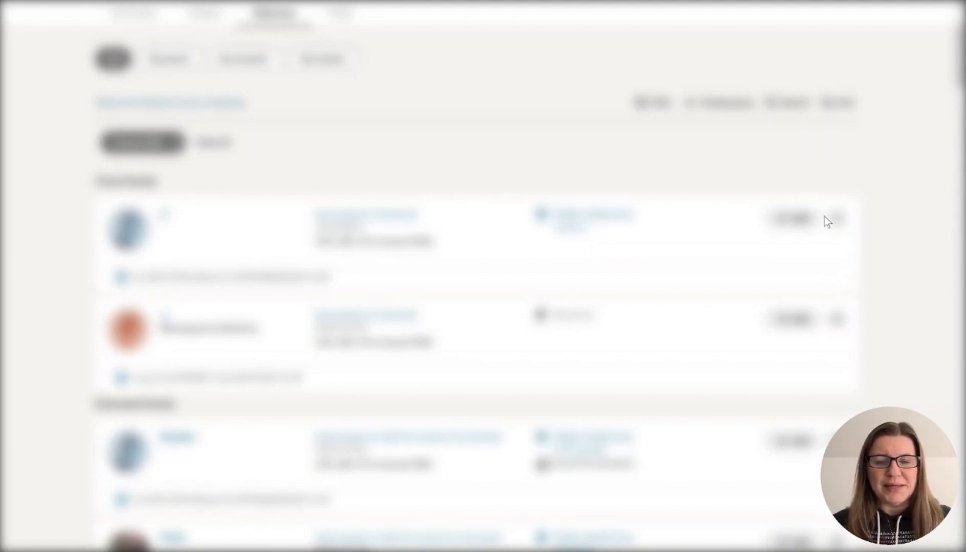
# Select and copy the entire filtered match list, from the Close Family heading through the last match.
pyautogui.scroll(-20, 824, 217)
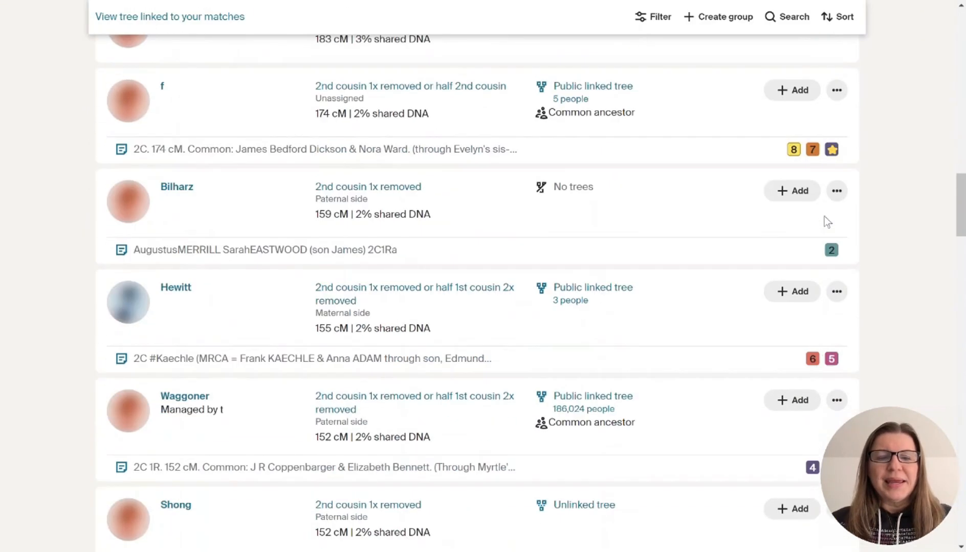
pyautogui.scroll(-15, 824, 220)
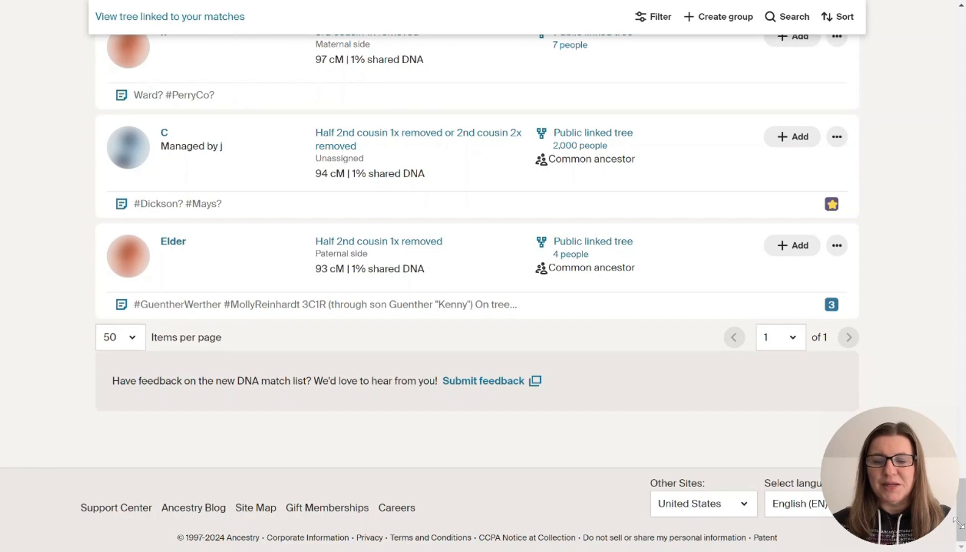
pyautogui.moveTo(962, 522); pyautogui.dragTo(962, 47)
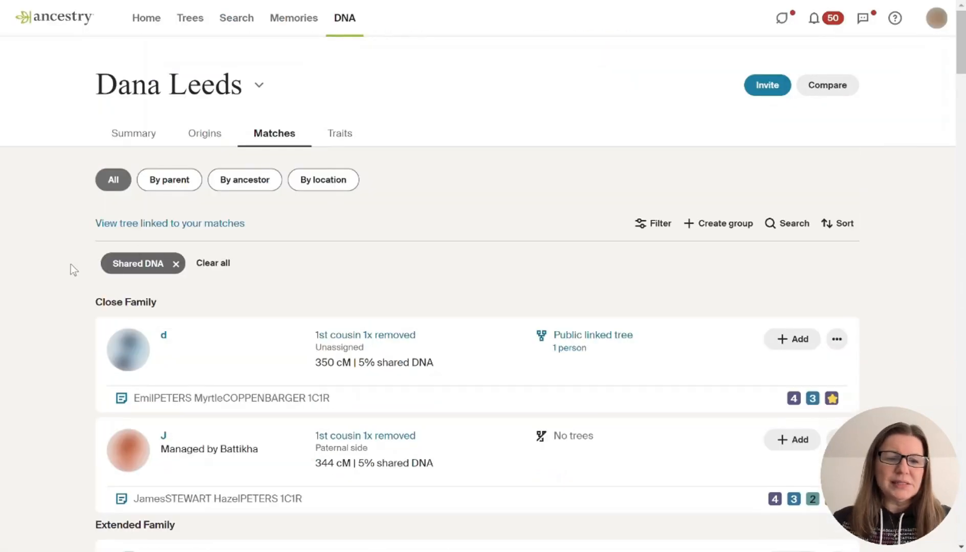
pyautogui.moveTo(66, 314); pyautogui.dragTo(582, 322)
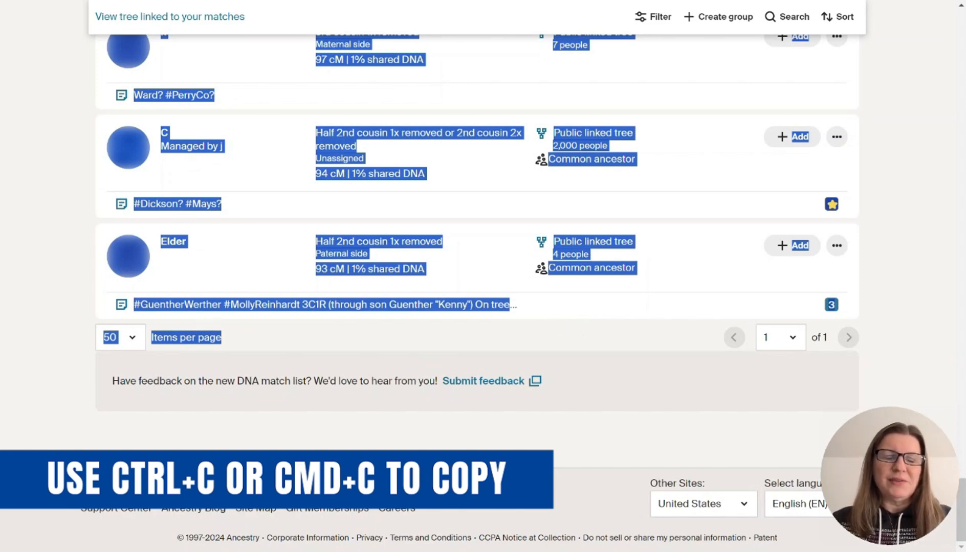
# Switch to ChatGPT in a new browser tab and turn on Temporary chat.
pyautogui.hotkey('ctrl', 't')
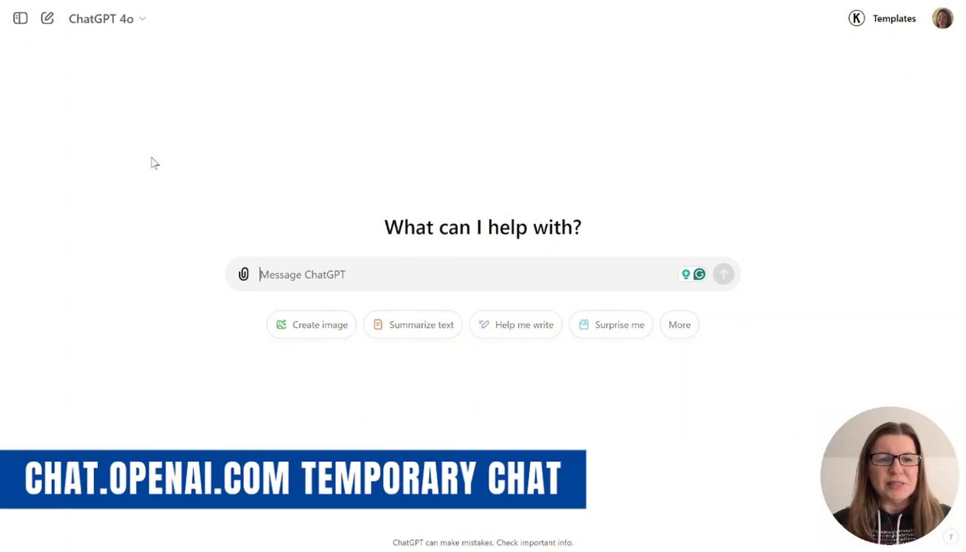
pyautogui.click(148, 28)
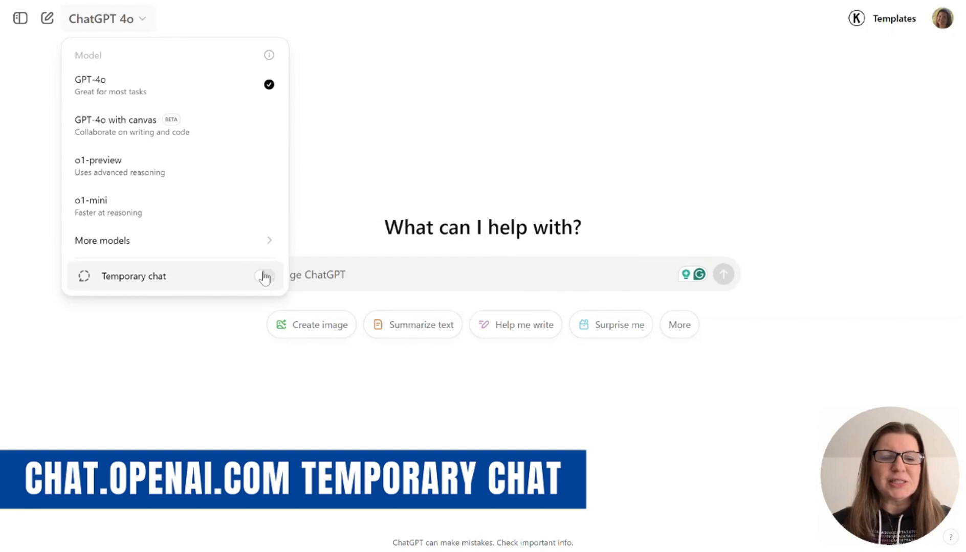
pyautogui.click(264, 277)
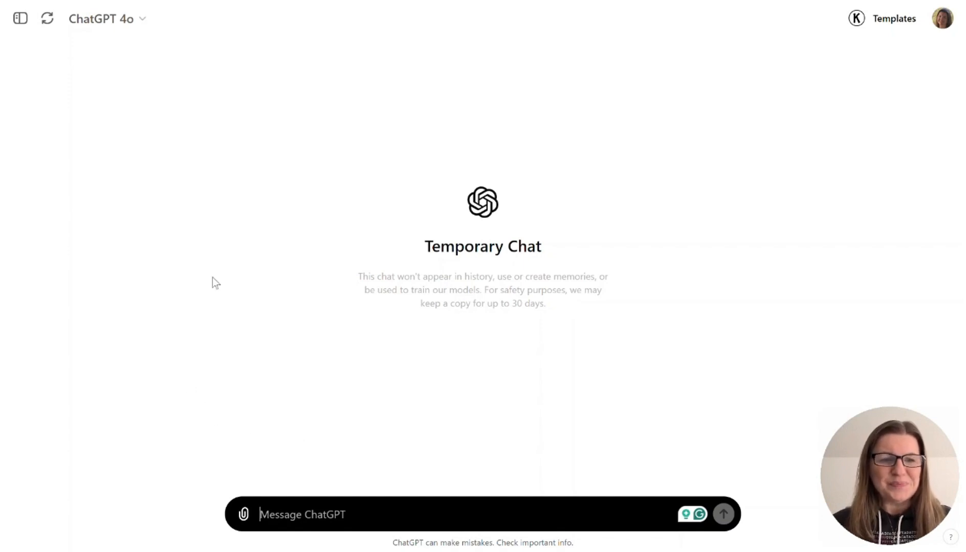
# Write the prompt "Create a table with 2 columns. 1 - Match Name 2 - # of cM of DNA For example," without sending it.
pyautogui.write('C')
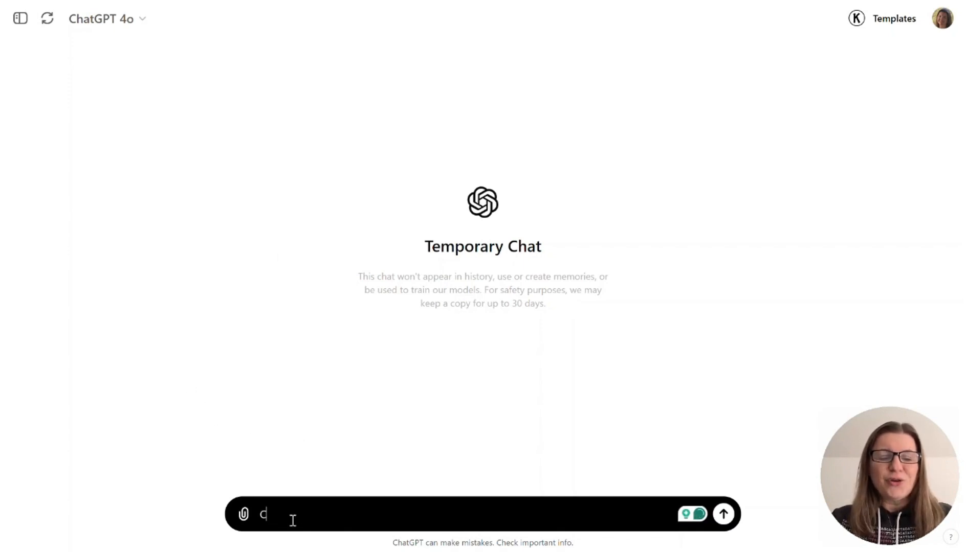
pyautogui.write('reate a table with 2 columns.')
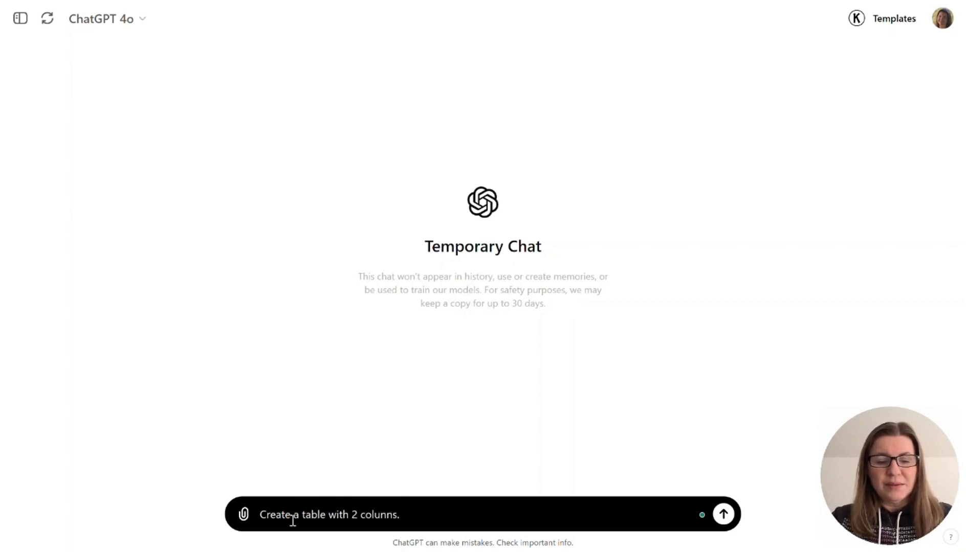
pyautogui.press('BackSpace')
pyautogui.press('BackSpace')
pyautogui.press('BackSpace')
pyautogui.press('BackSpace')
pyautogui.write('mns. ')
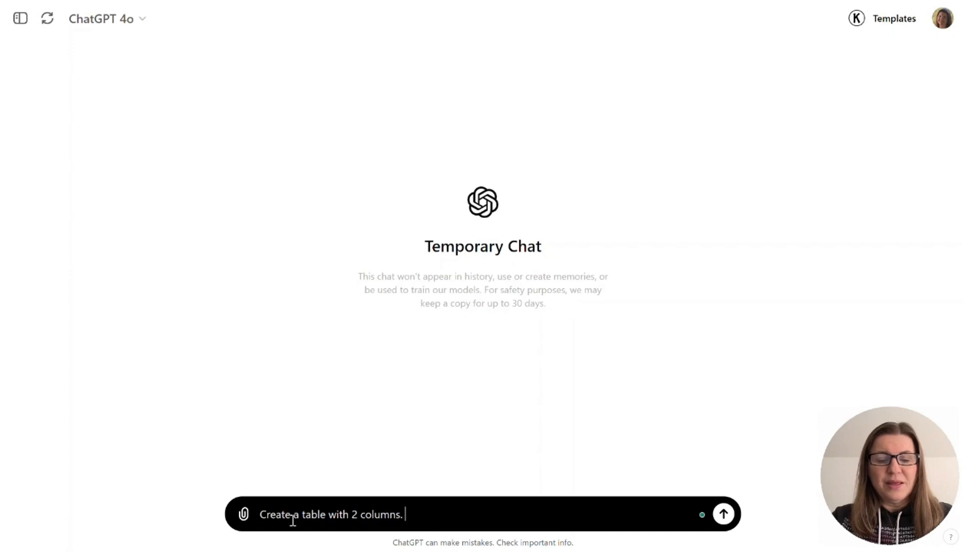
pyautogui.write('1 - Ma')
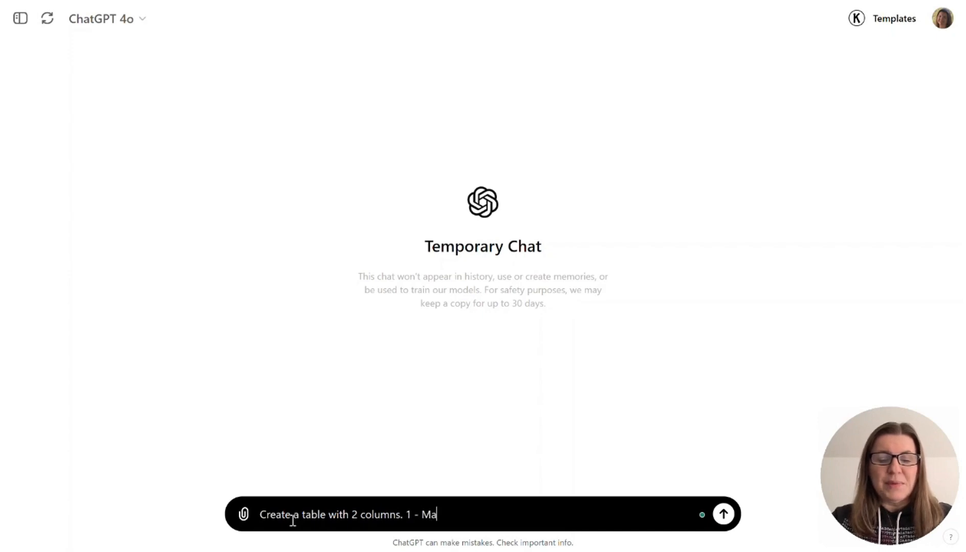
pyautogui.write('tch Name 2 - ')
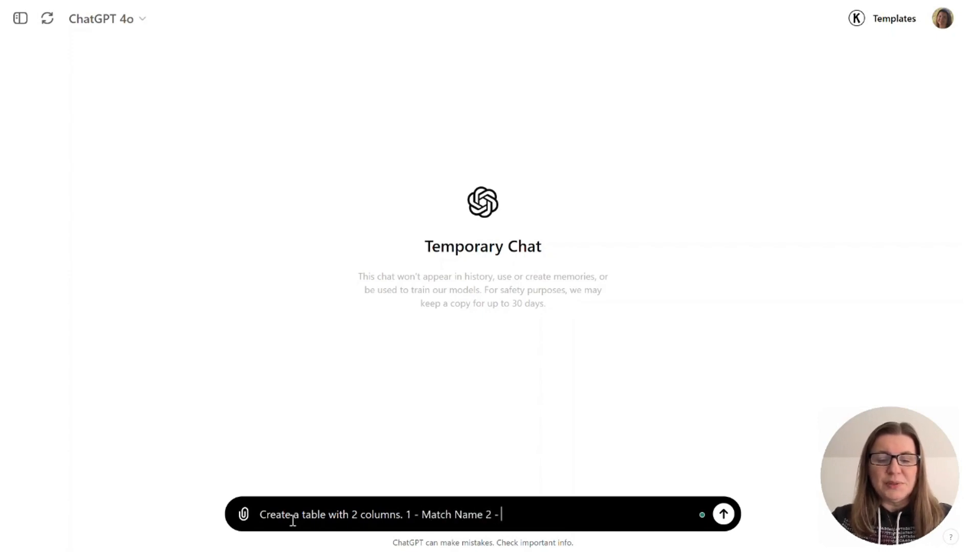
pyautogui.write('# of cM of ')
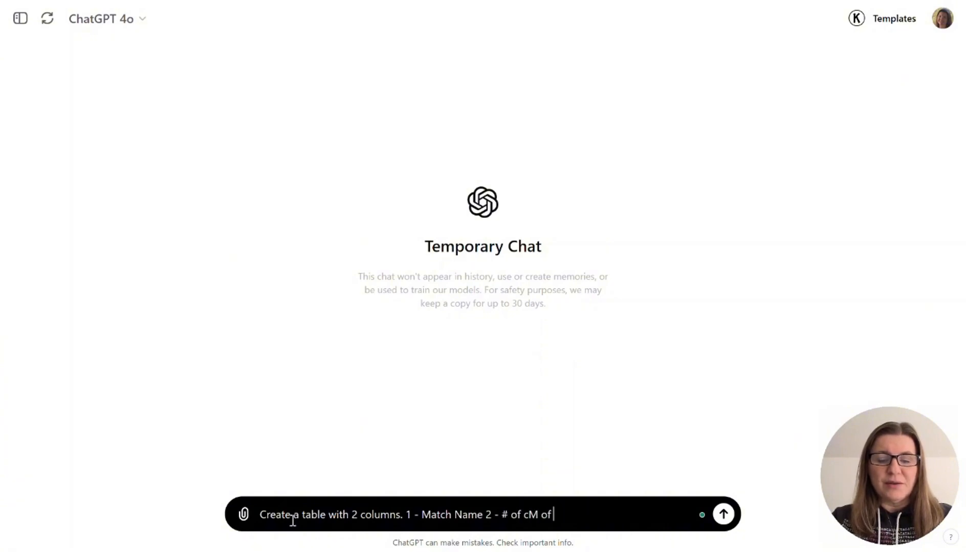
pyautogui.write('DNA For example,')
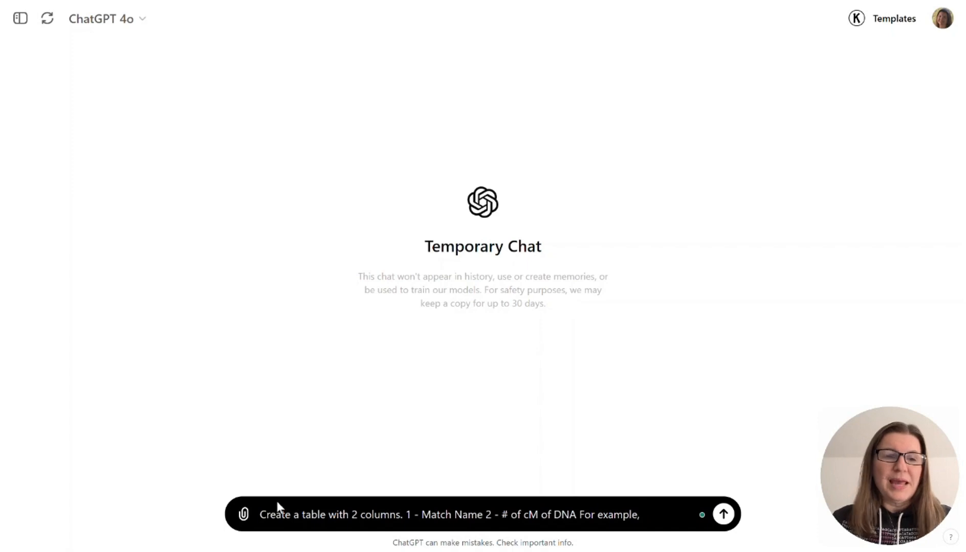
# Complete the prompt with the first three matches from the Ancestry list as examples, pairing each name with its value: 350, 344 and 333.
pyautogui.click(56, 1)
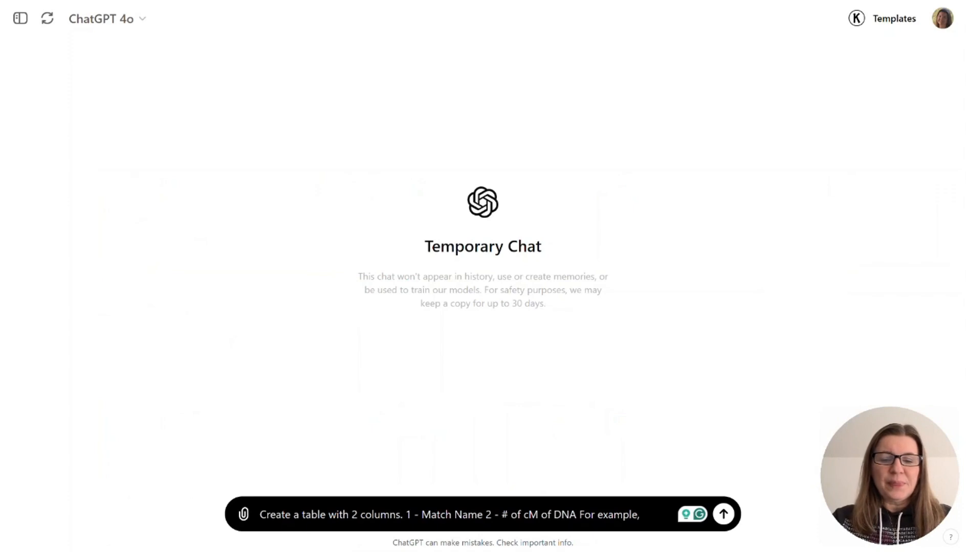
pyautogui.write('d, 350')
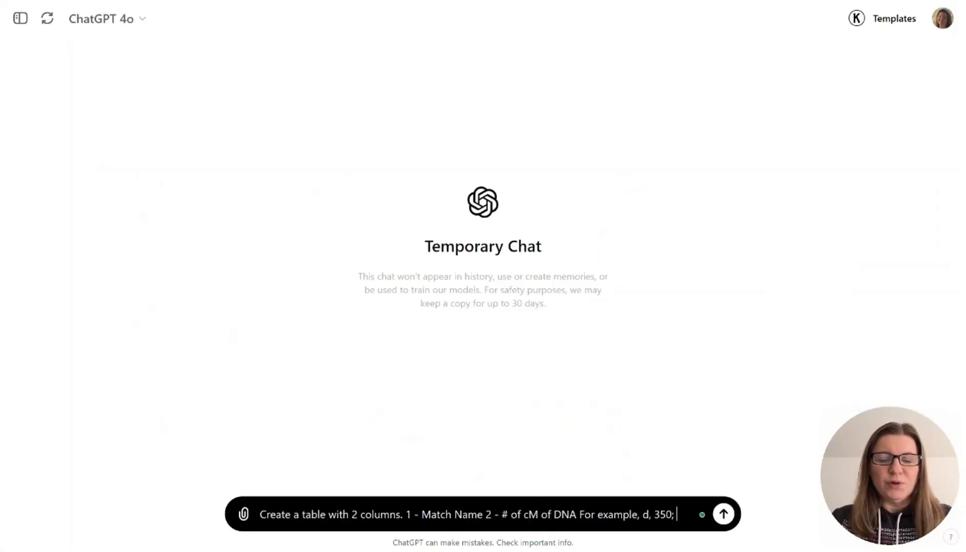
pyautogui.write('J, 344')
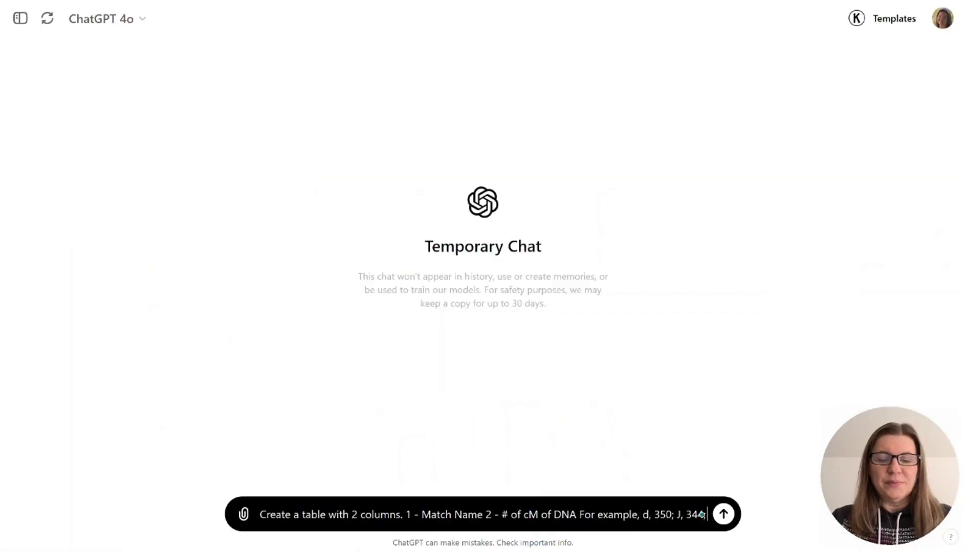
pyautogui.write('Bowker,')
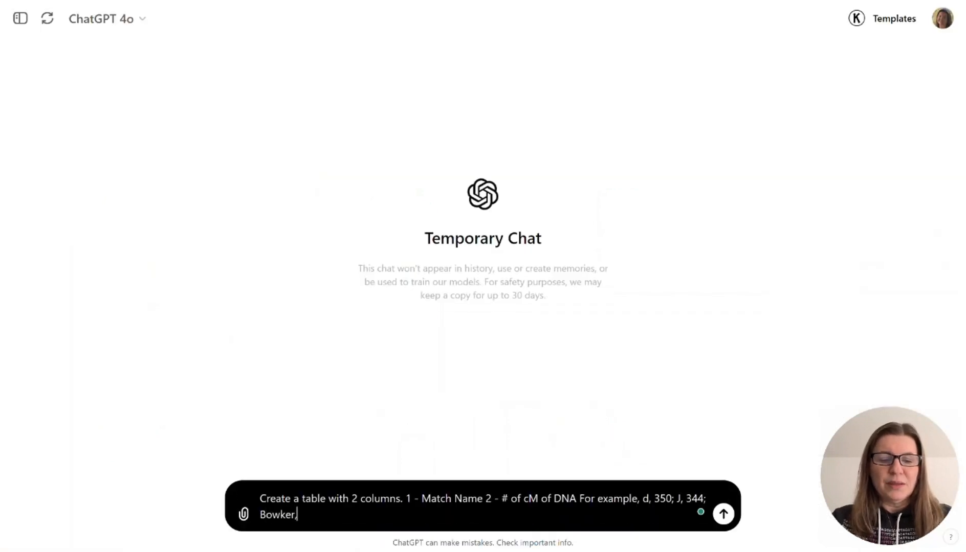
pyautogui.write(' 333.')
# Paste the copied match list on a new line below the prompt and send the message.
pyautogui.hotkey('shift', 'Return')
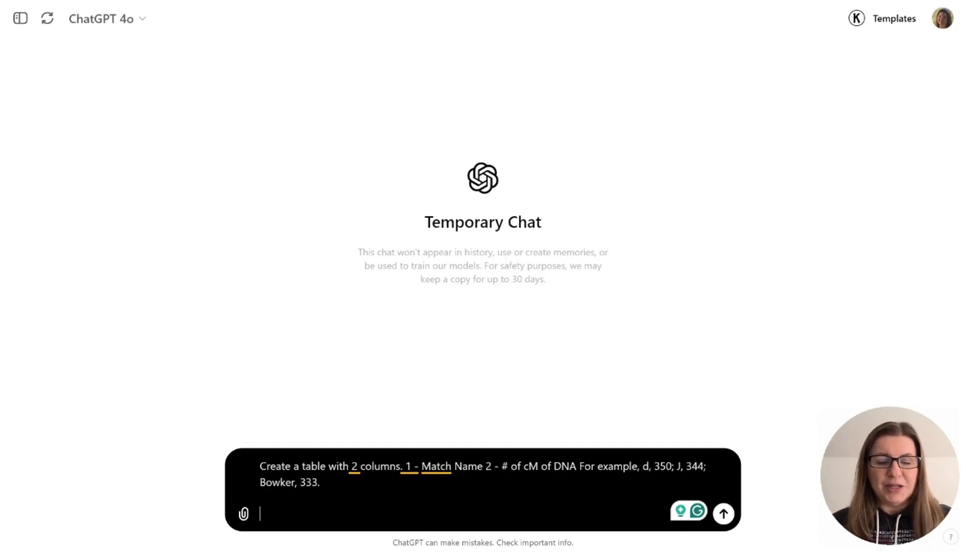
pyautogui.hotkey('ctrl', 'v')
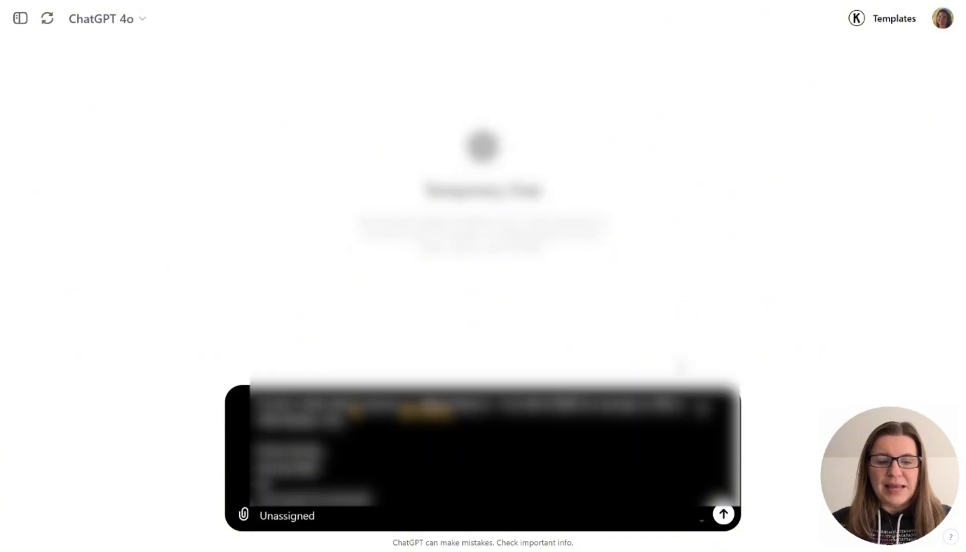
pyautogui.click(722, 520)
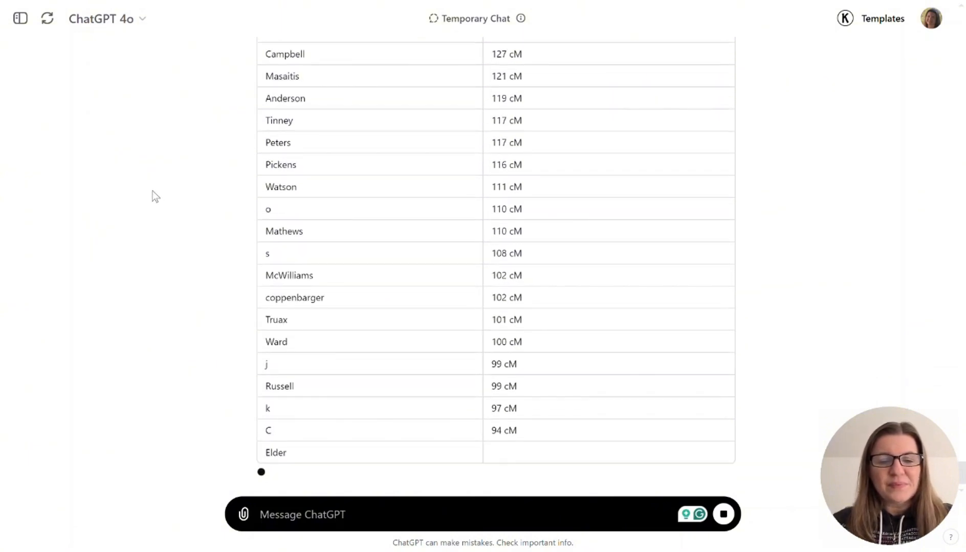
# Review the generated match table and ask "Do we have any duplicate names/initials?".
pyautogui.scroll(15, 152, 191)
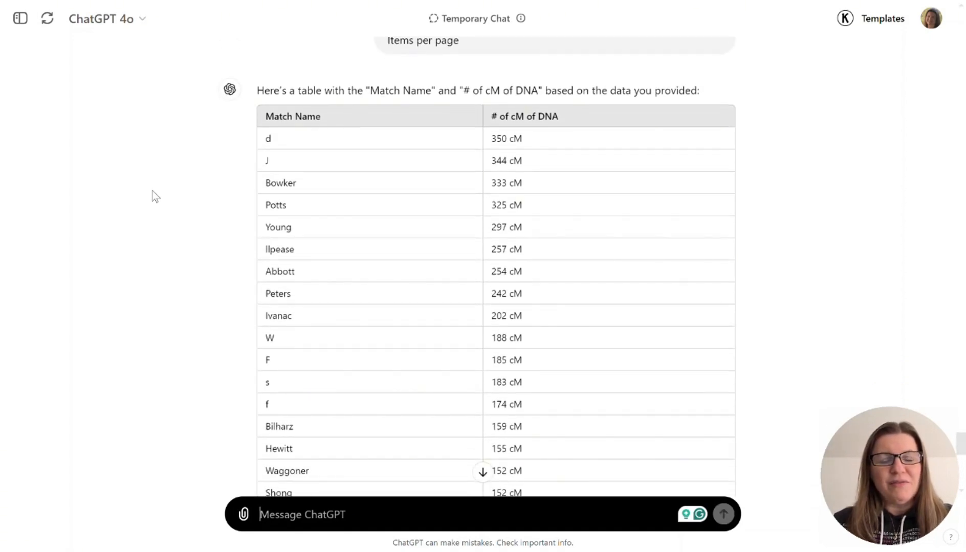
pyautogui.scroll(-9, 152, 191)
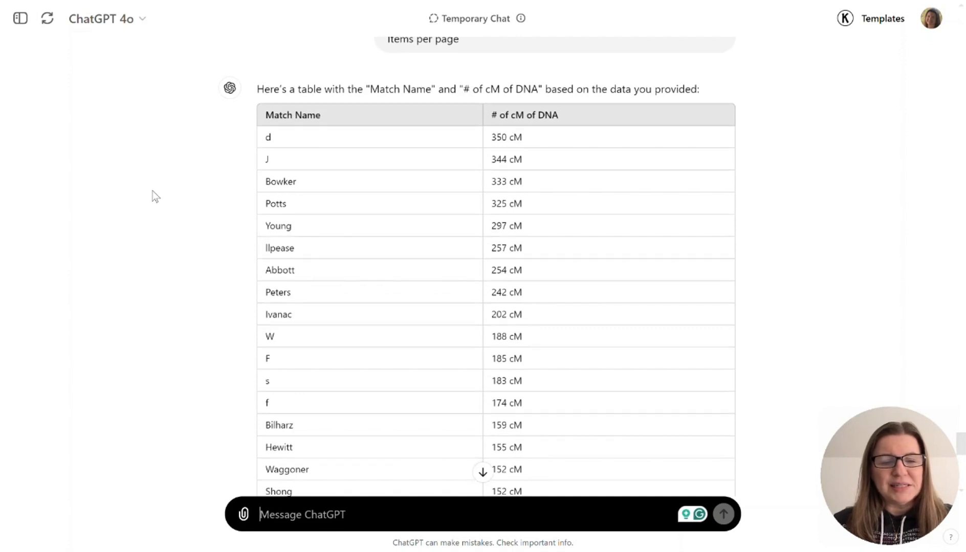
pyautogui.scroll(-4, 153, 191)
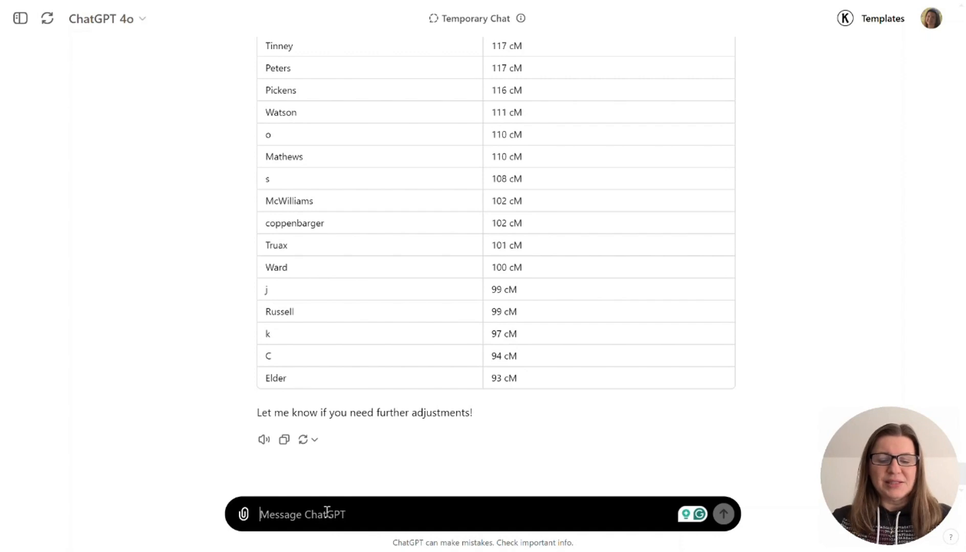
pyautogui.write('Do we have any ')
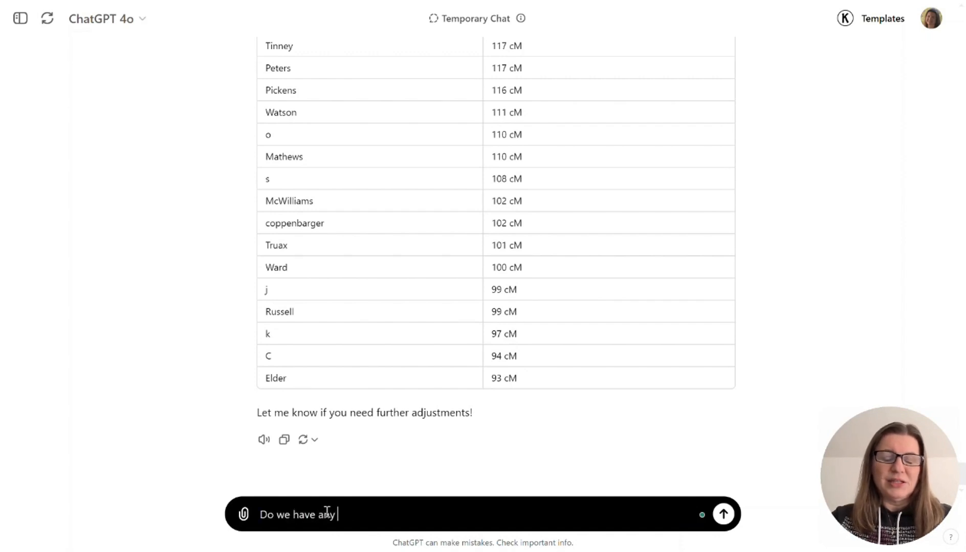
pyautogui.write('duplicate names')
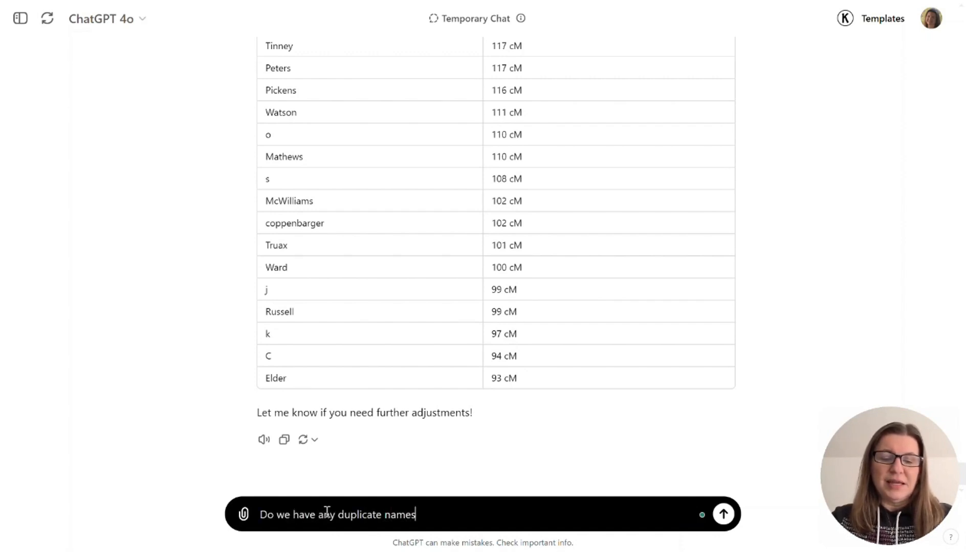
pyautogui.write('/initials?')
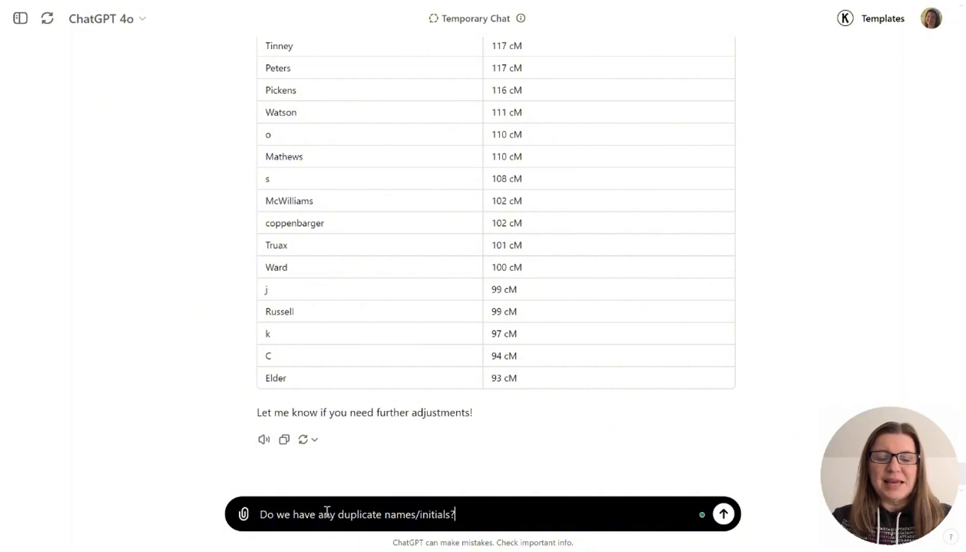
pyautogui.press('Return')
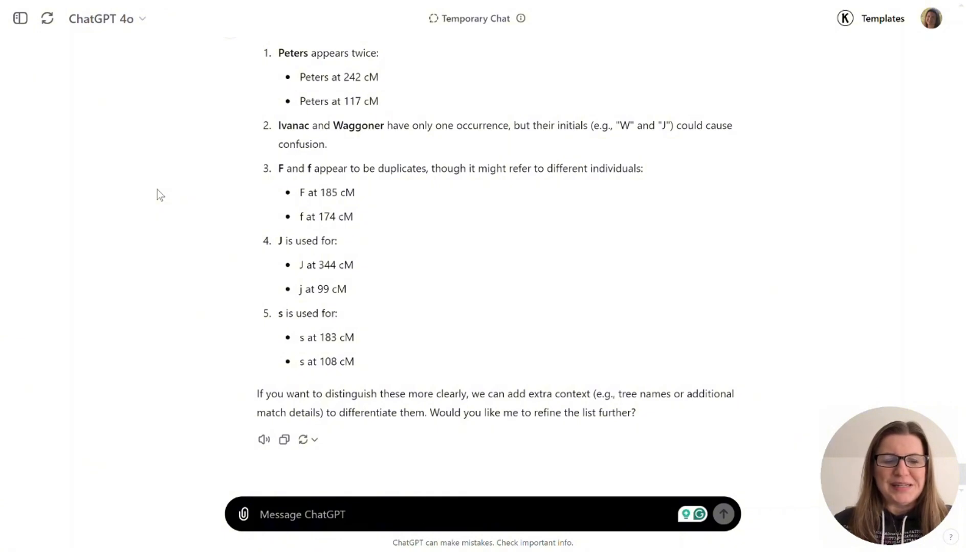
pyautogui.scroll(10, 754, 244)
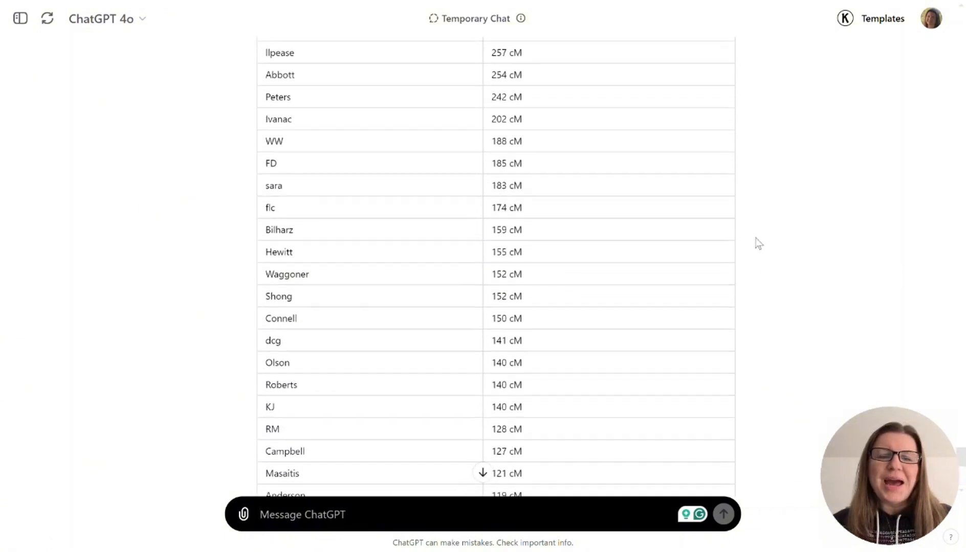
# Review the updated match table, copy it with its header row, switch to Claude and paste it into a new chat.
pyautogui.scroll(4, 758, 243)
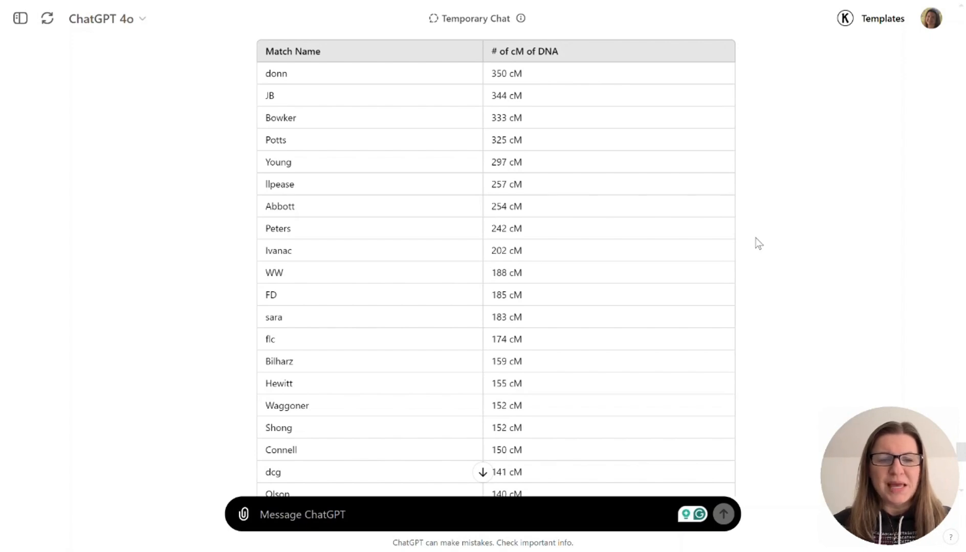
pyautogui.scroll(-5, 587, 249)
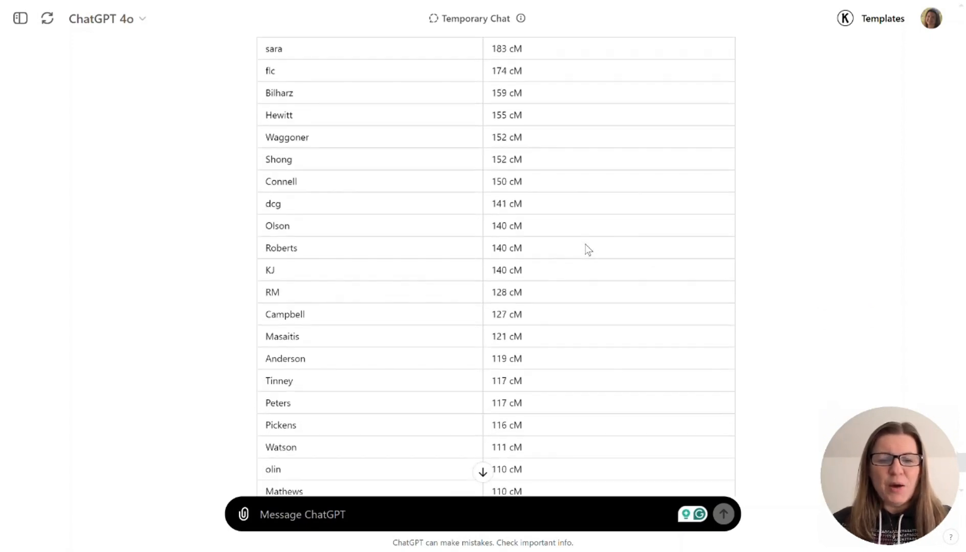
pyautogui.scroll(-6, 587, 249)
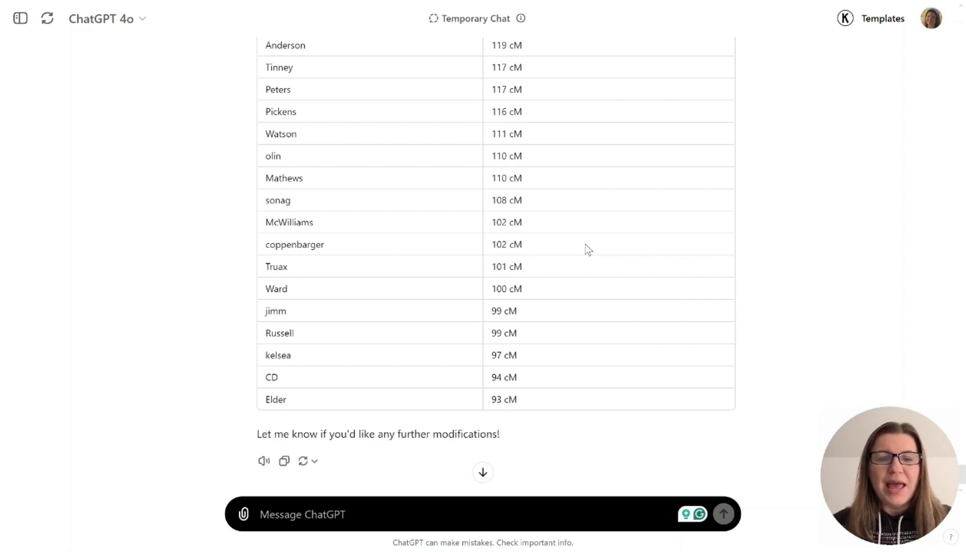
pyautogui.scroll(10, 587, 249)
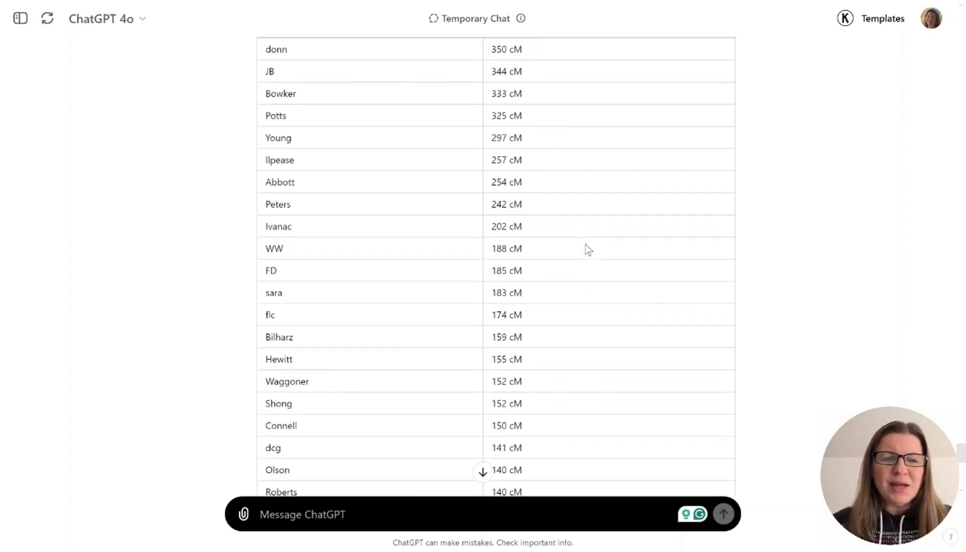
pyautogui.scroll(2, 586, 249)
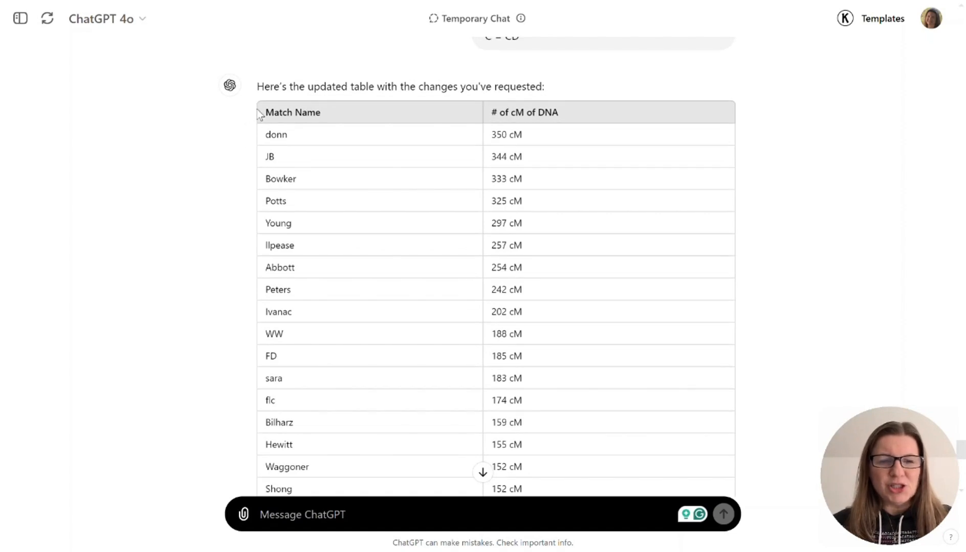
pyautogui.moveTo(258, 114); pyautogui.dragTo(557, 327)
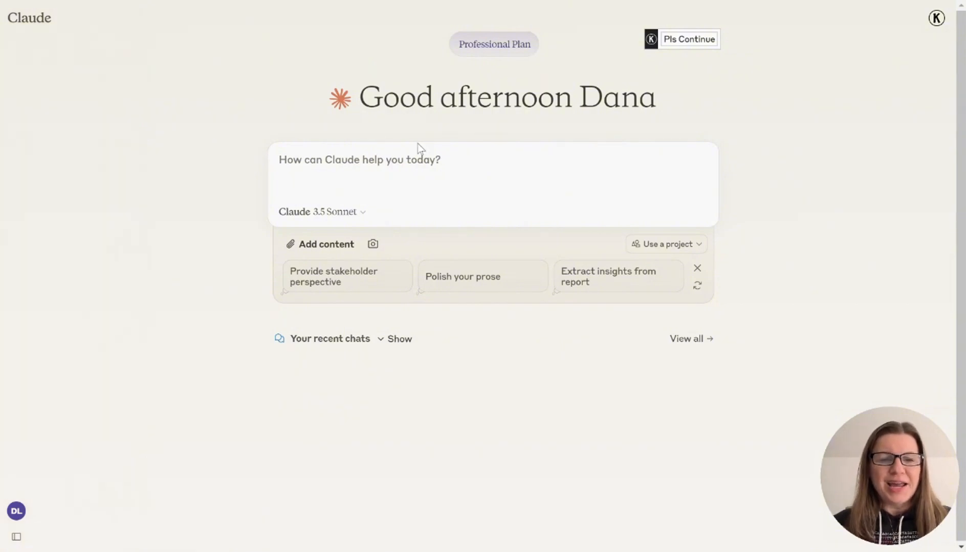
pyautogui.click(366, 159)
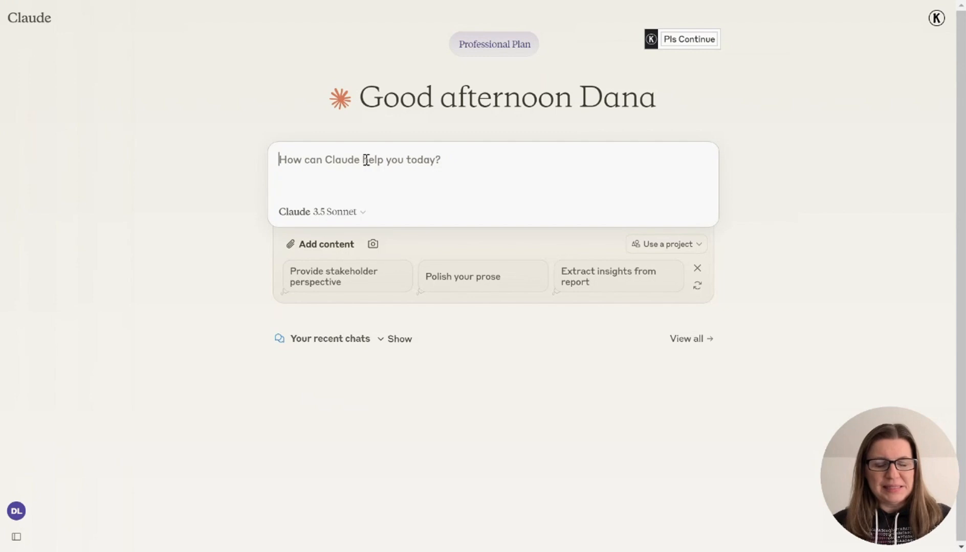
pyautogui.hotkey('ctrl', 'v')
pyautogui.scroll(5, 366, 160)
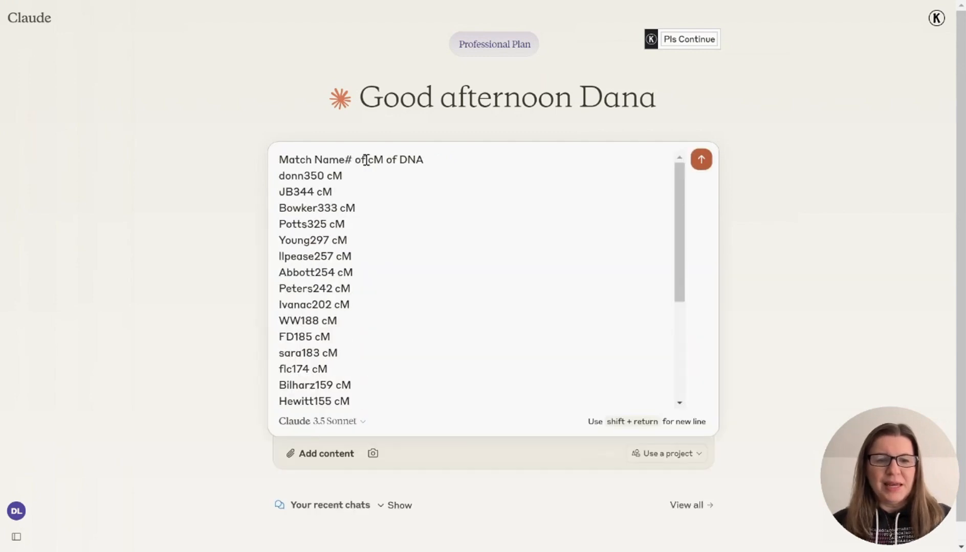
# Add the instruction "Recreate this table" above the pasted match data, separated by a blank line, and send the message.
pyautogui.click(279, 159)
pyautogui.hotkey('shift', 'Return')
pyautogui.hotkey('shift', 'Return')
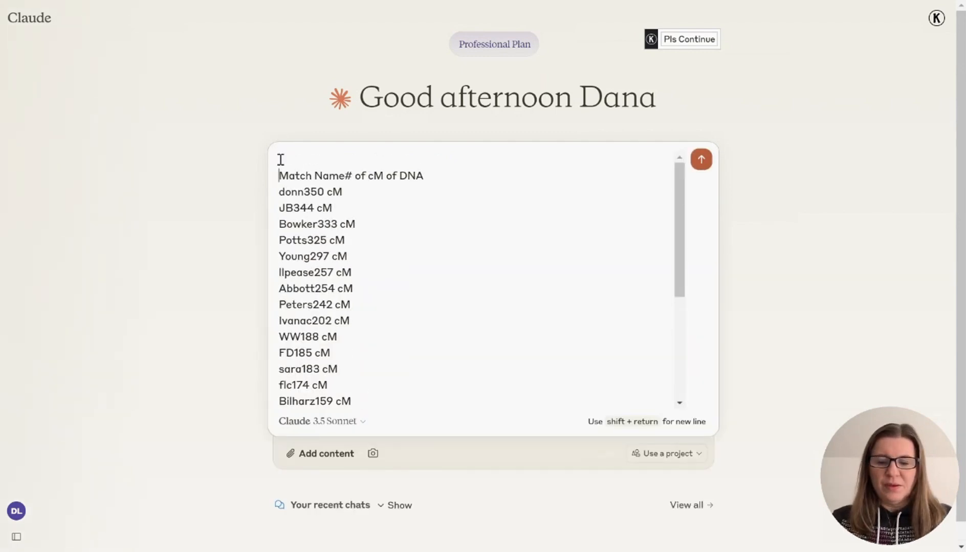
pyautogui.press('Up')
pyautogui.press('Up')
pyautogui.write('Recreate this table')
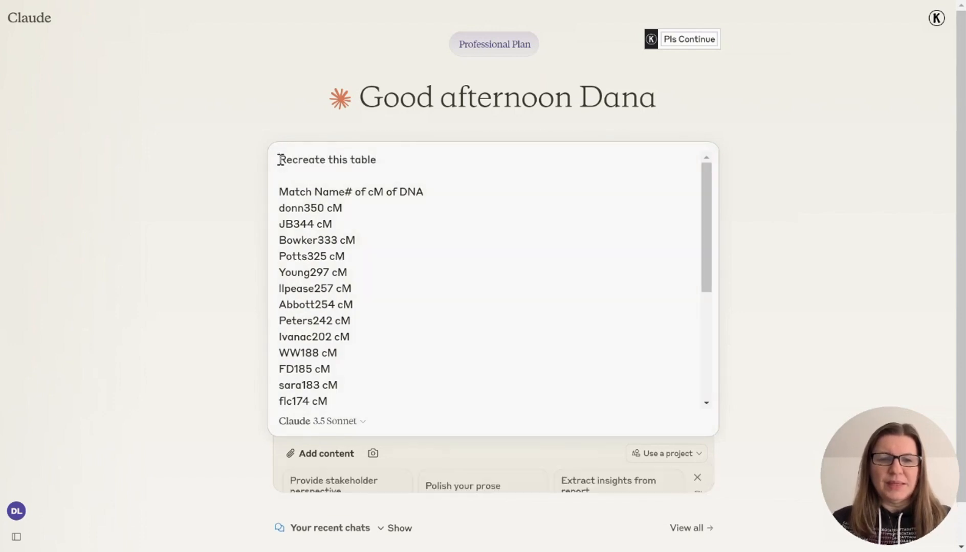
pyautogui.press('Return')
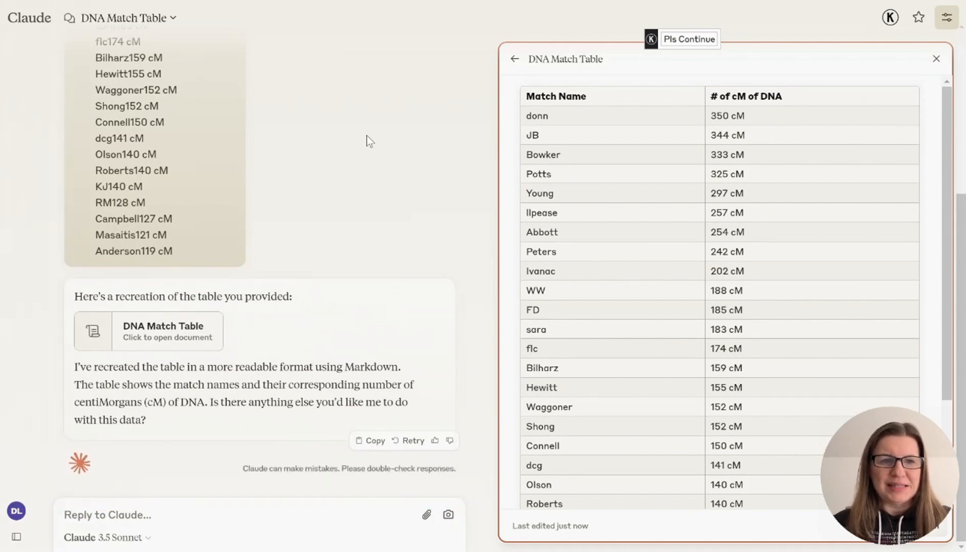
# Switch to the Ancestry match list, open the first match at 350 cM and display its shared matches.
pyautogui.hotkey('alt', 'Tab')
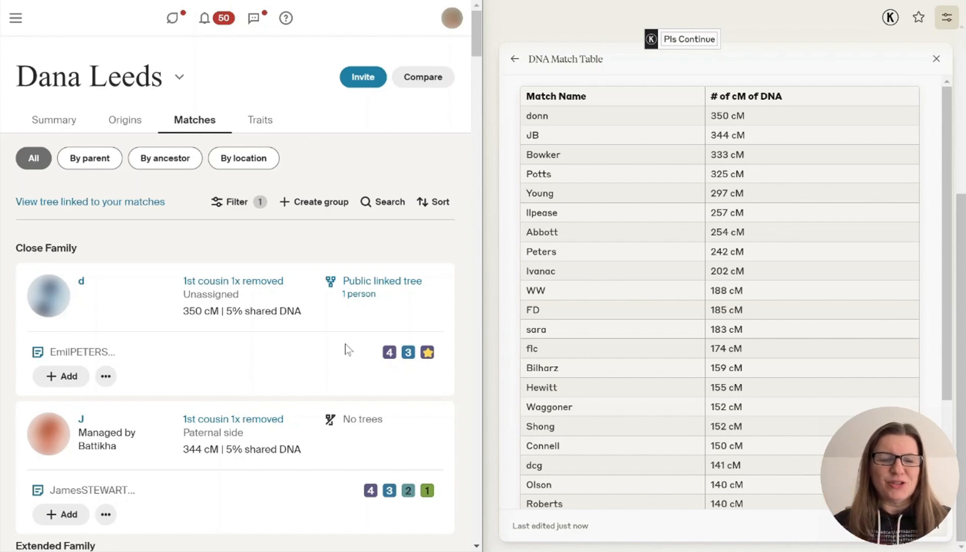
pyautogui.scroll(-2, 286, 332)
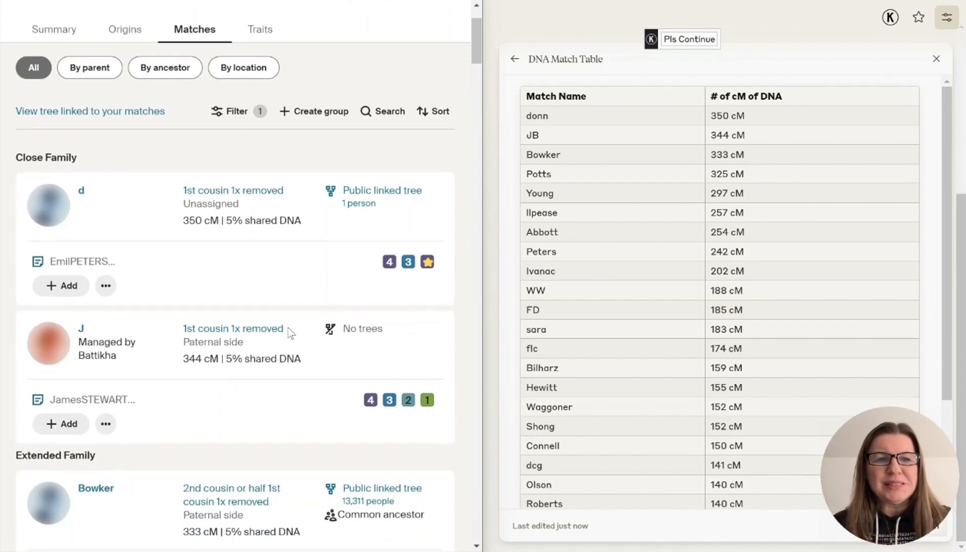
pyautogui.scroll(-1, 288, 331)
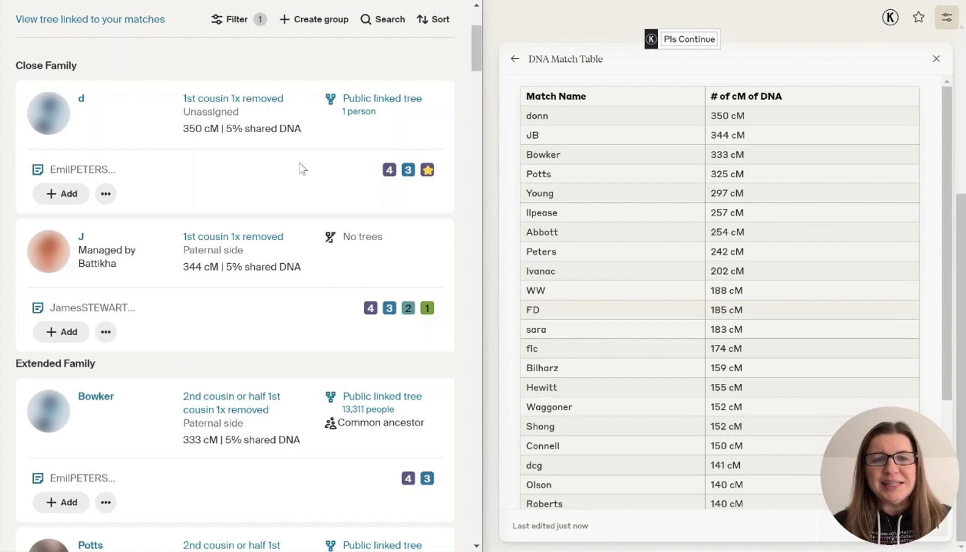
pyautogui.click(81, 99)
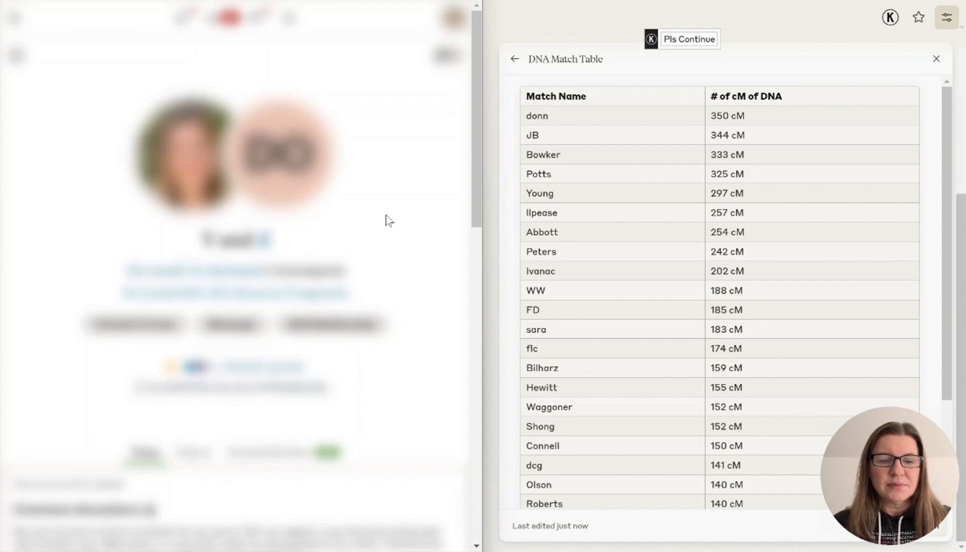
pyautogui.scroll(-3, 385, 214)
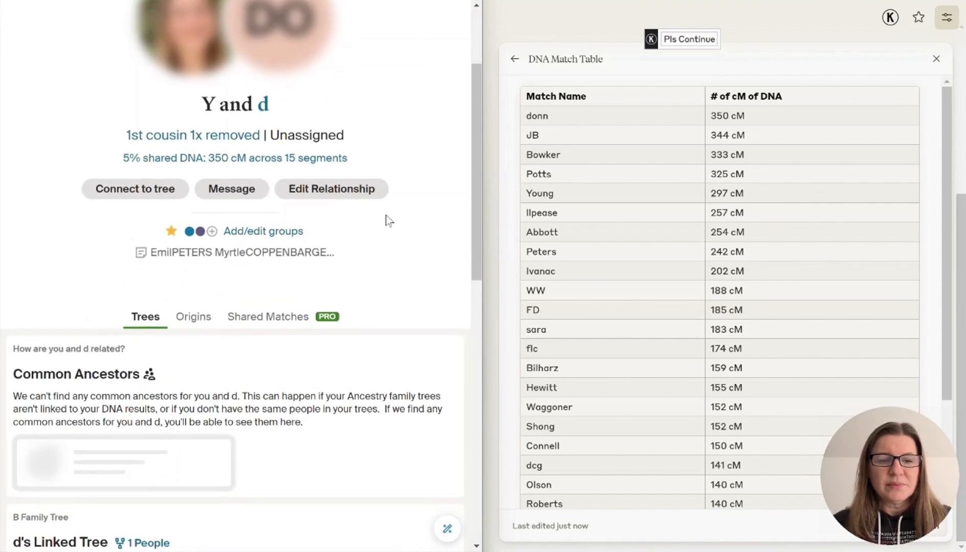
pyautogui.scroll(-2, 385, 215)
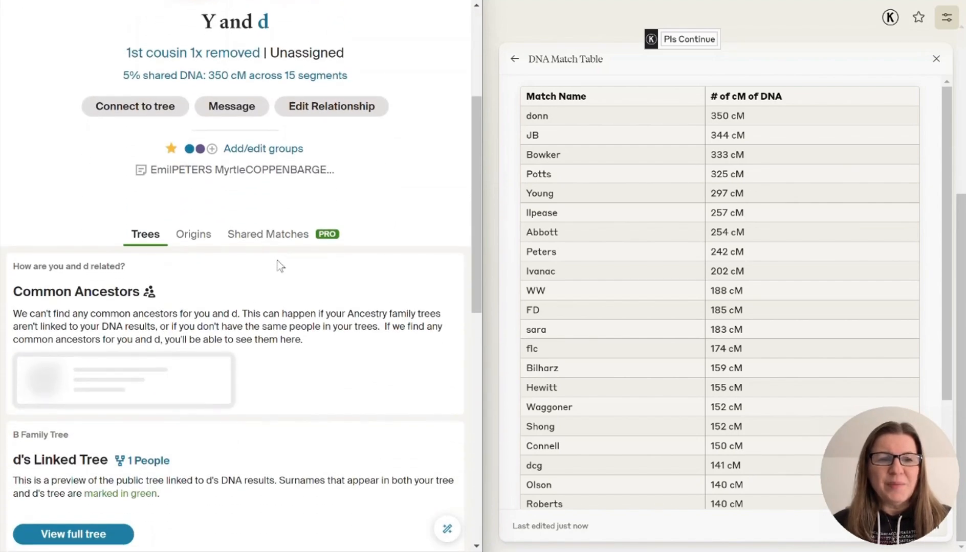
pyautogui.click(276, 234)
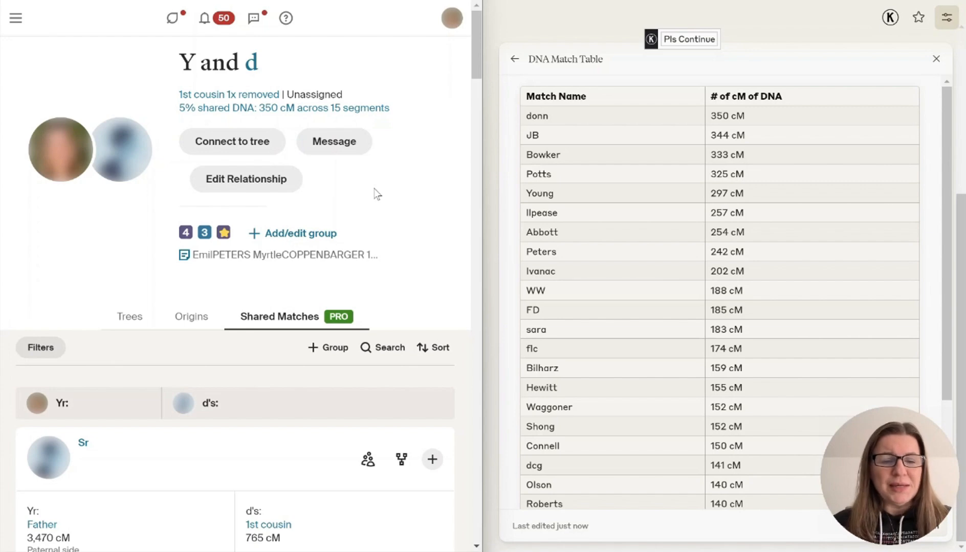
# Filter the shared matches to a custom centimorgan range of 90 to 400 cM and look through the resulting list.
pyautogui.click(33, 353)
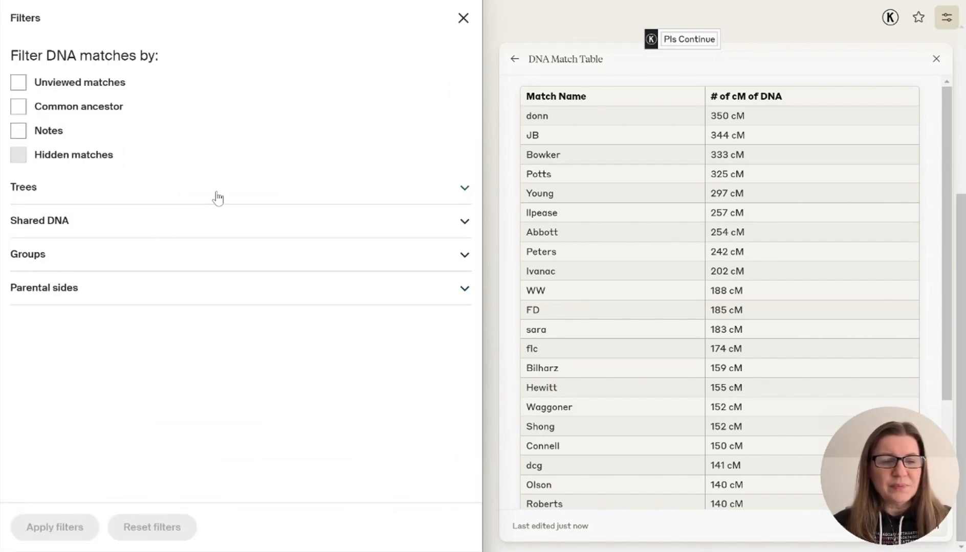
pyautogui.click(159, 234)
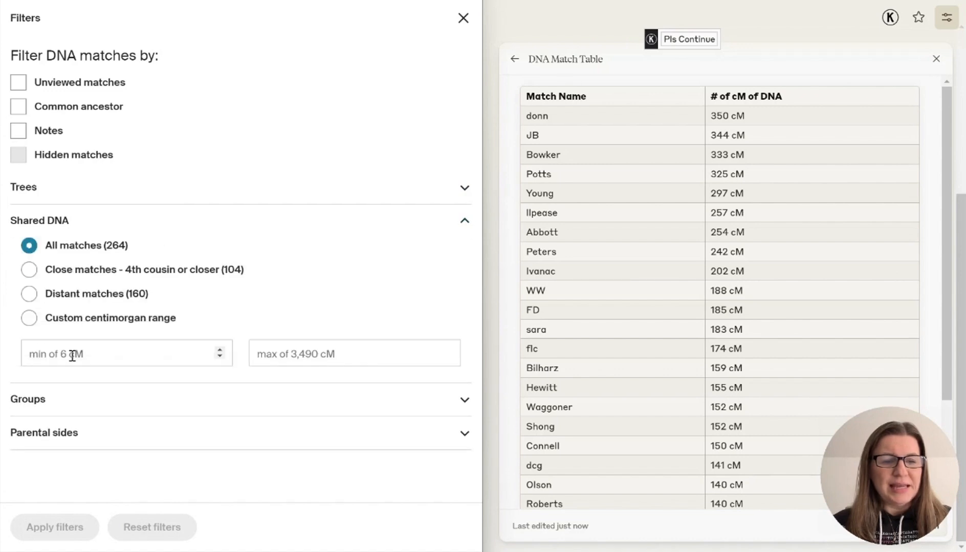
pyautogui.click(72, 356)
pyautogui.write('90')
pyautogui.press('Tab')
pyautogui.write('400')
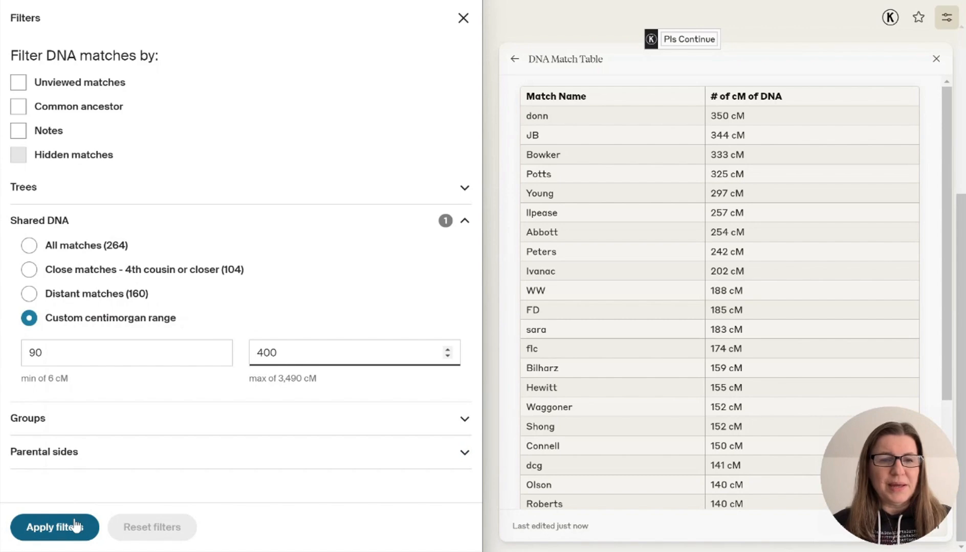
pyautogui.click(54, 527)
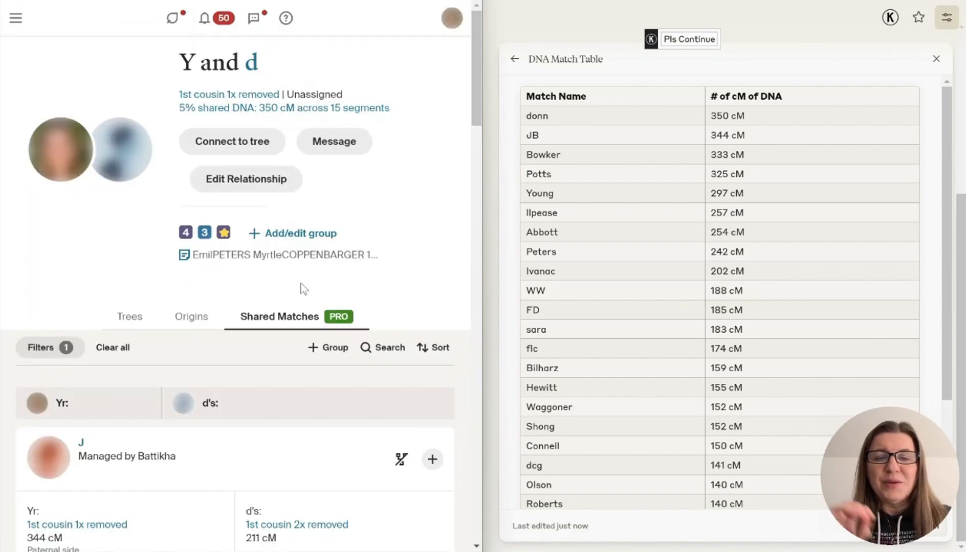
pyautogui.scroll(-2, 303, 289)
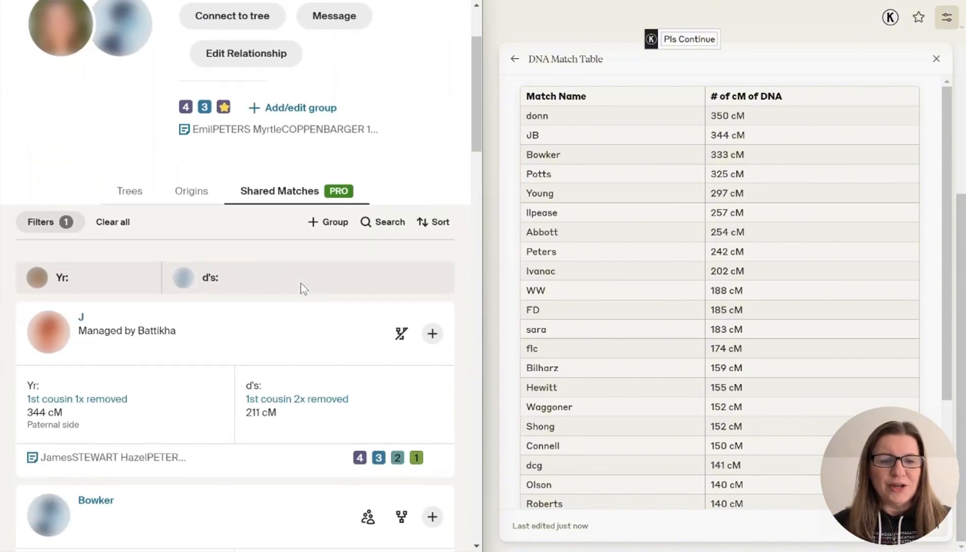
pyautogui.scroll(-2, 302, 289)
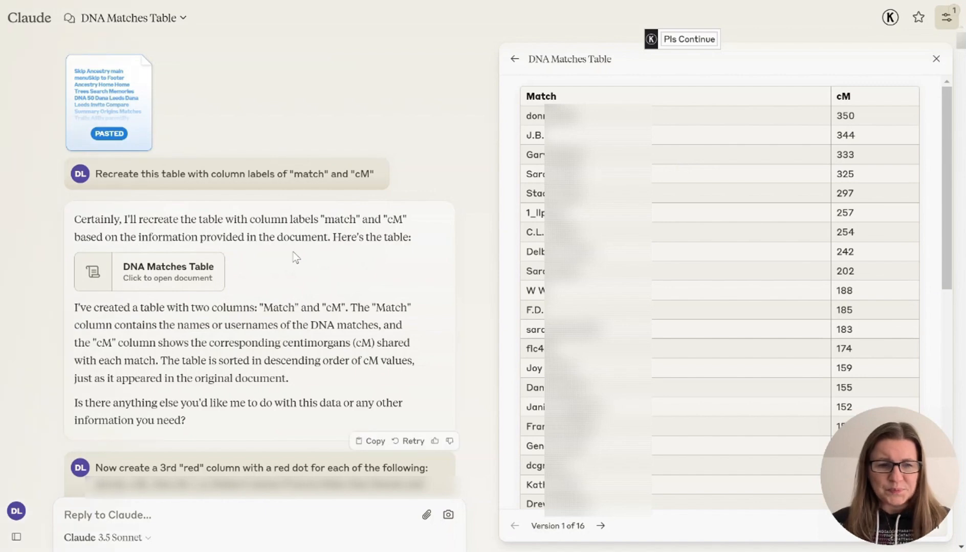
# In Claude's finished DNA Matches Table chat, step through versions 2 to 4 alongside the prompts for the red, blue and green columns.
pyautogui.scroll(-3, 296, 258)
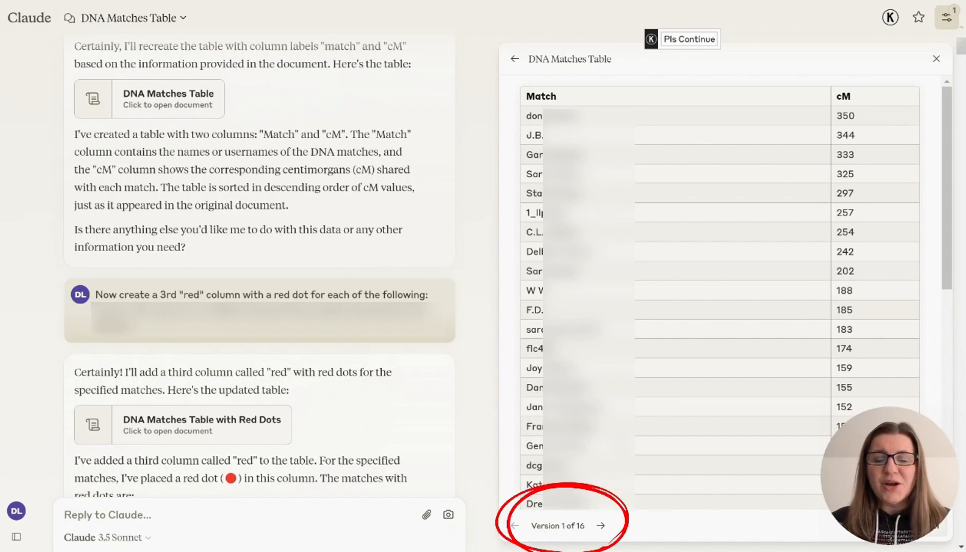
pyautogui.click(602, 527)
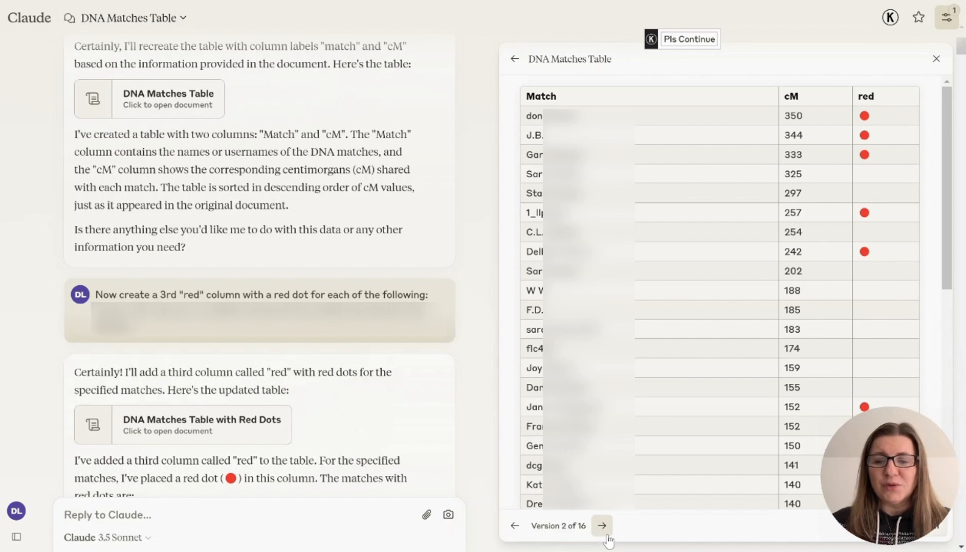
pyautogui.moveTo(886, 455); pyautogui.dragTo(64, 59)
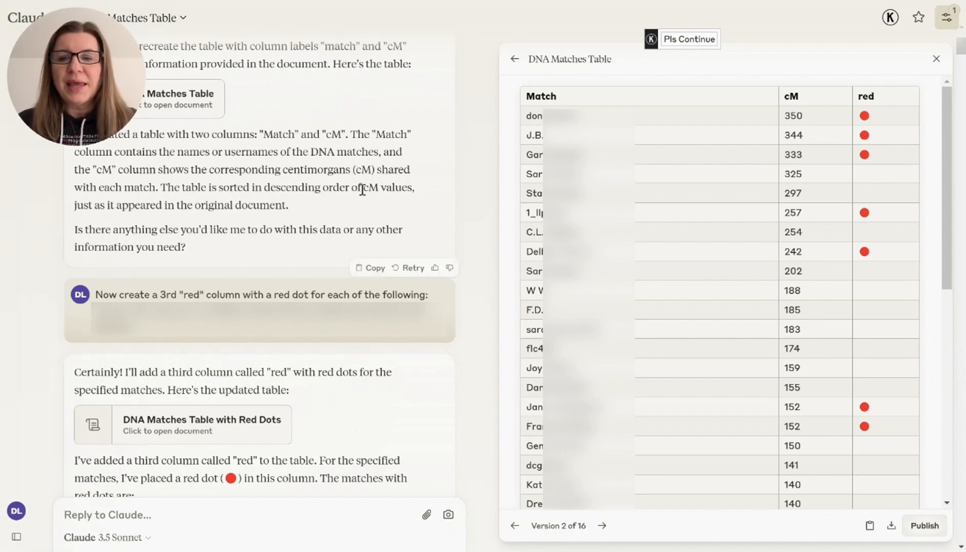
pyautogui.scroll(-10, 413, 431)
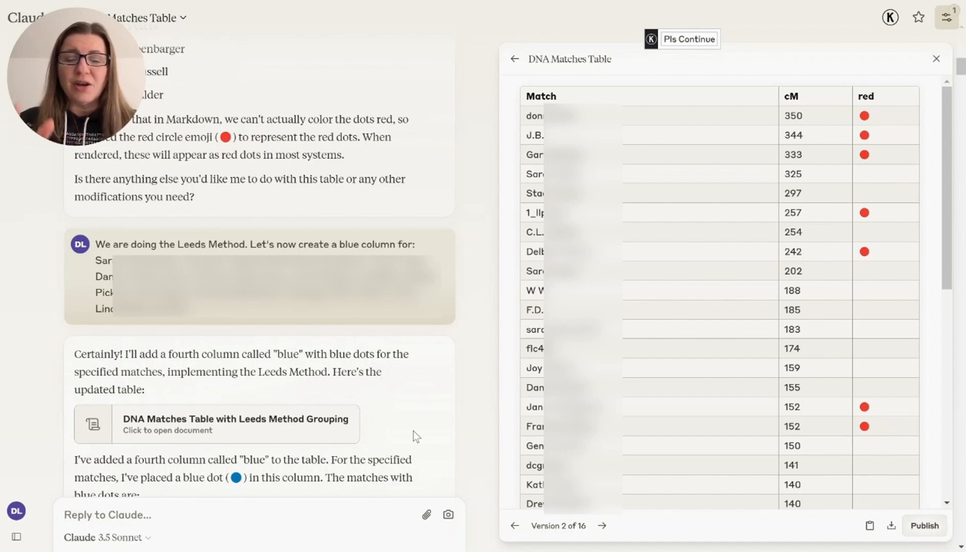
pyautogui.click(604, 526)
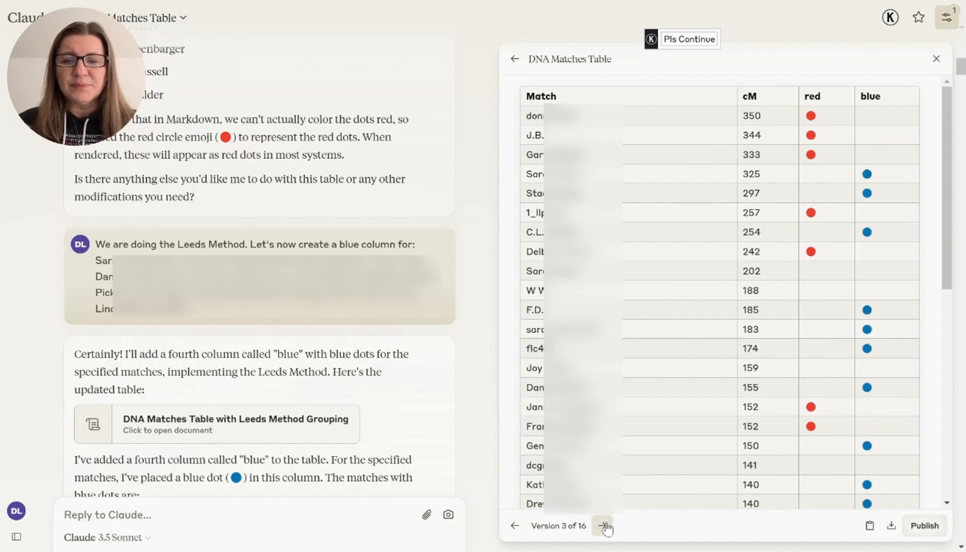
pyautogui.scroll(-5, 445, 425)
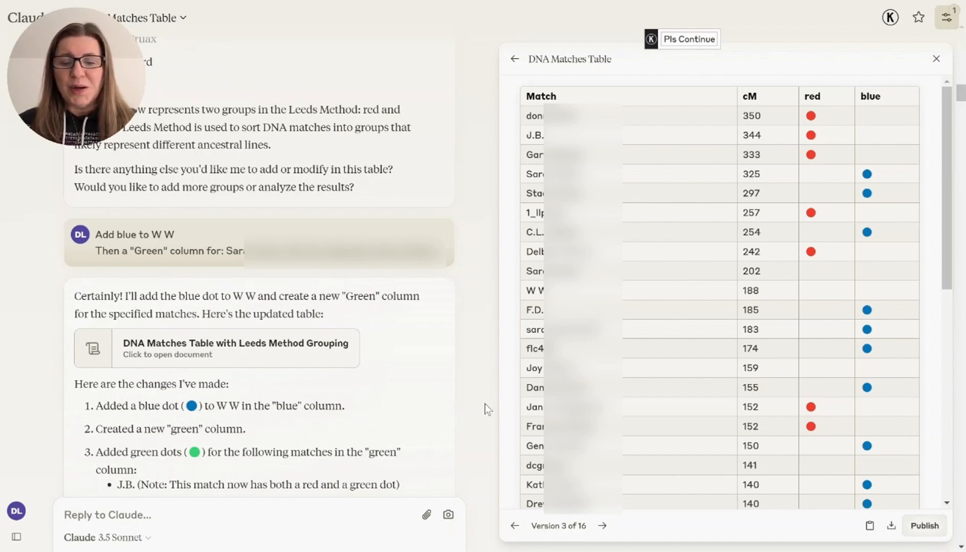
pyautogui.click(603, 527)
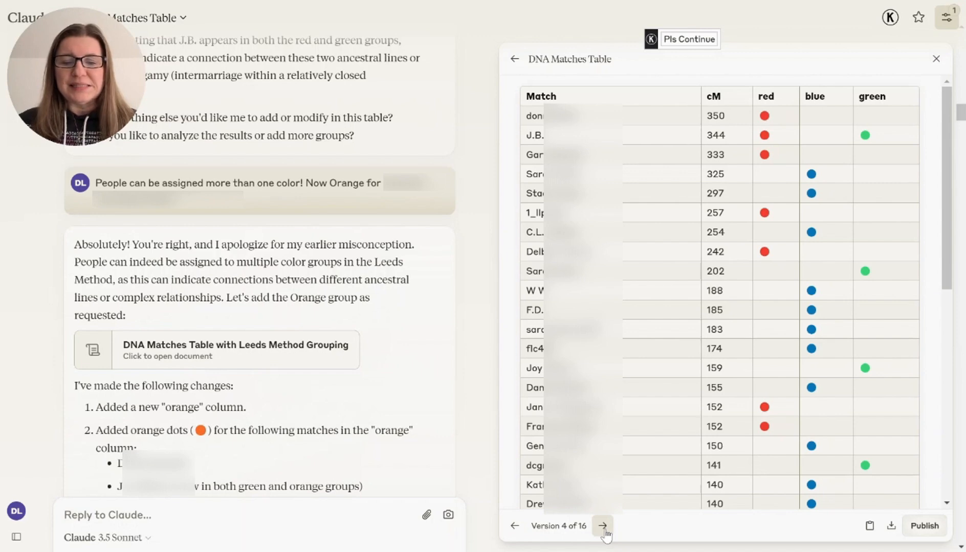
# Continue through the table versions up to version 9, examining the orange, yellow, purple and black columns and the name-privatizing prompt.
pyautogui.click(602, 525)
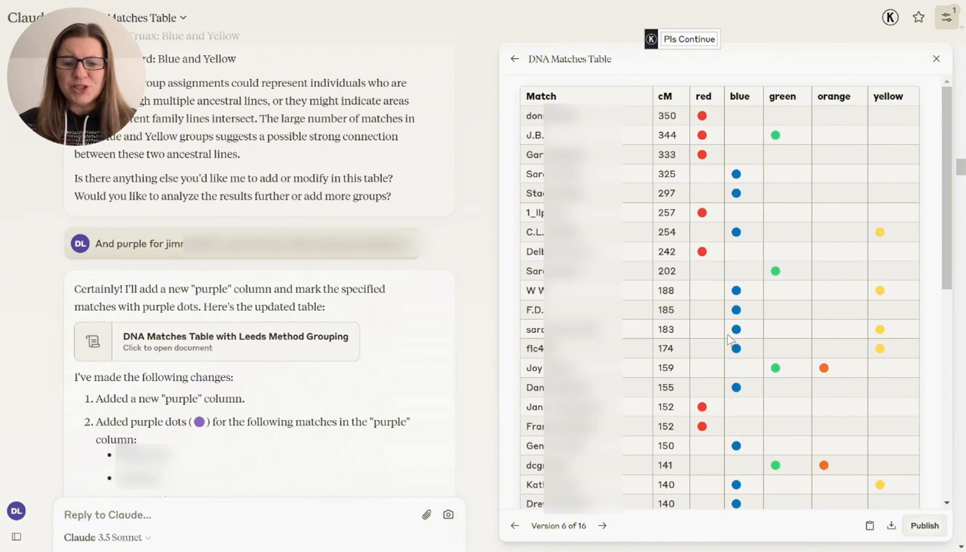
pyautogui.scroll(-5, 730, 341)
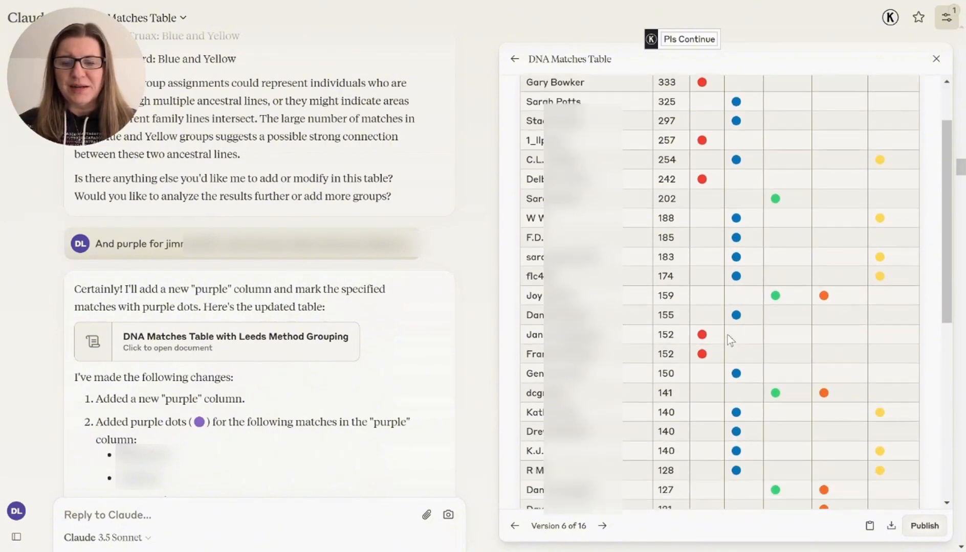
pyautogui.scroll(-3, 731, 340)
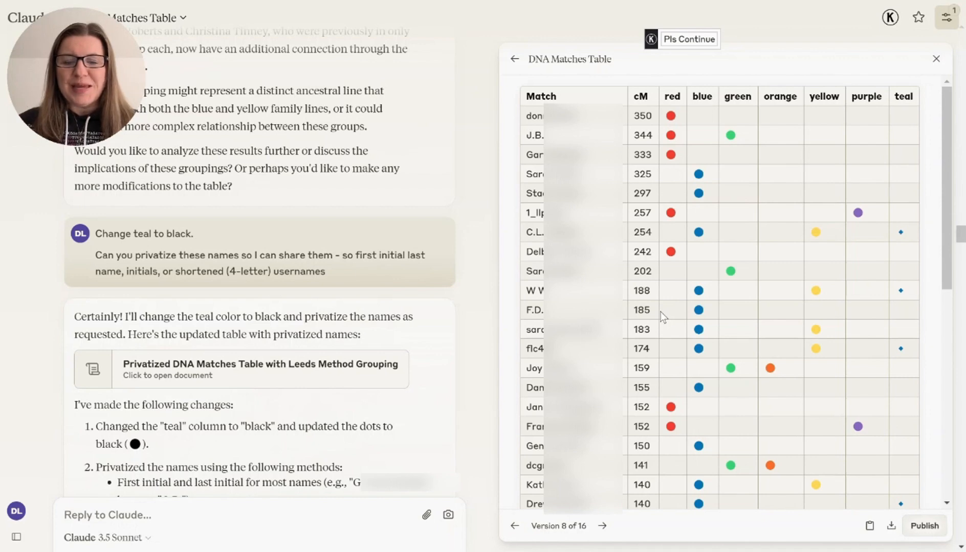
pyautogui.click(602, 527)
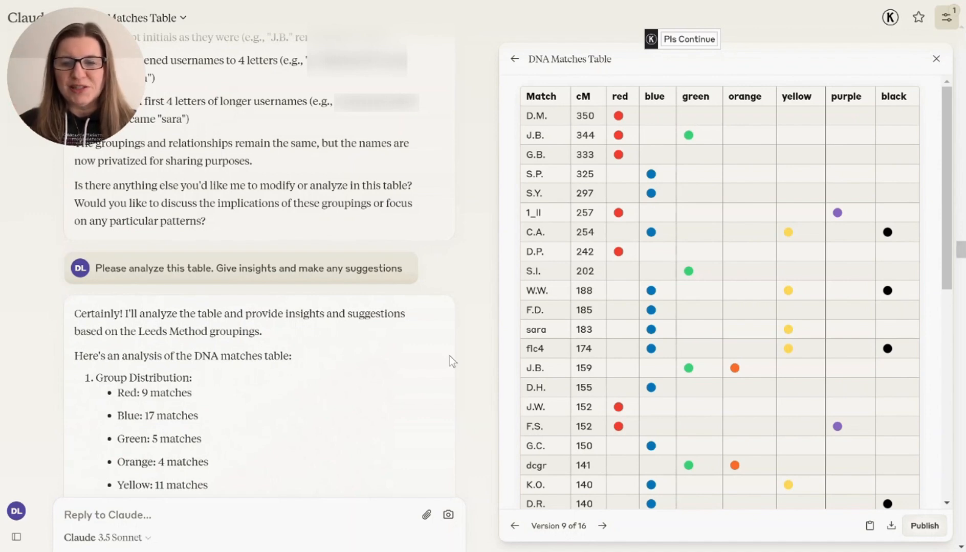
# Read Claude's analysis of the version 9 table, covering group distribution, multi-group assignments and key insights.
pyautogui.scroll(-1, 450, 358)
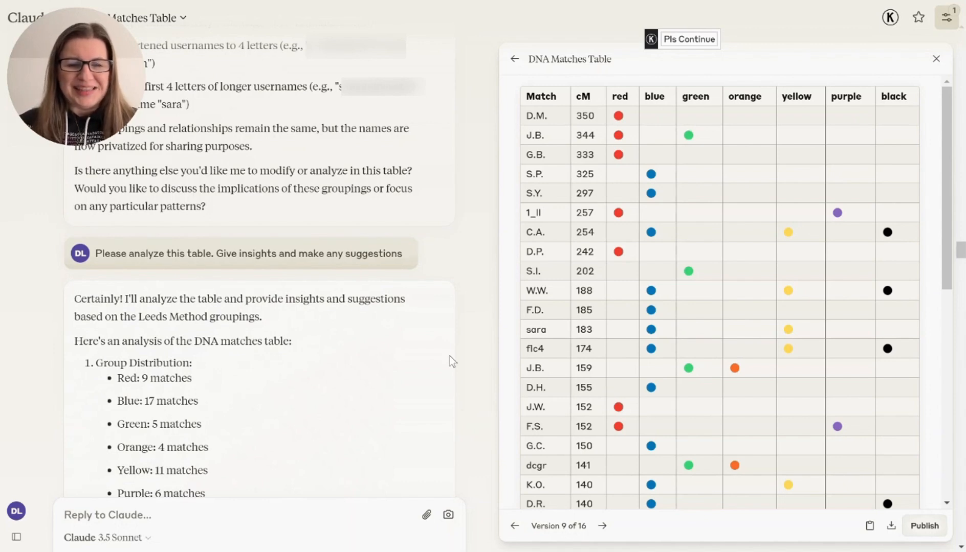
pyautogui.scroll(-3, 450, 361)
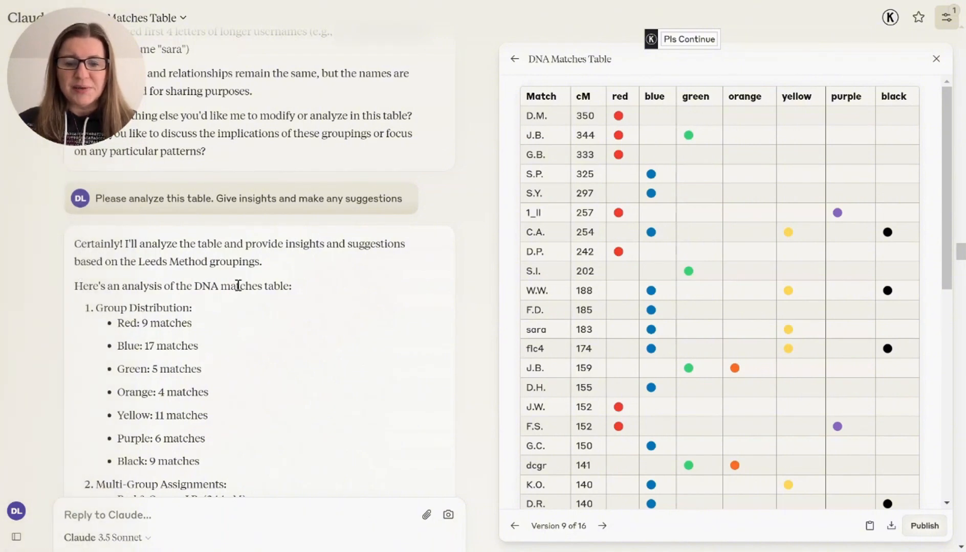
pyautogui.scroll(-2, 238, 286)
pyautogui.scroll(-1, 331, 294)
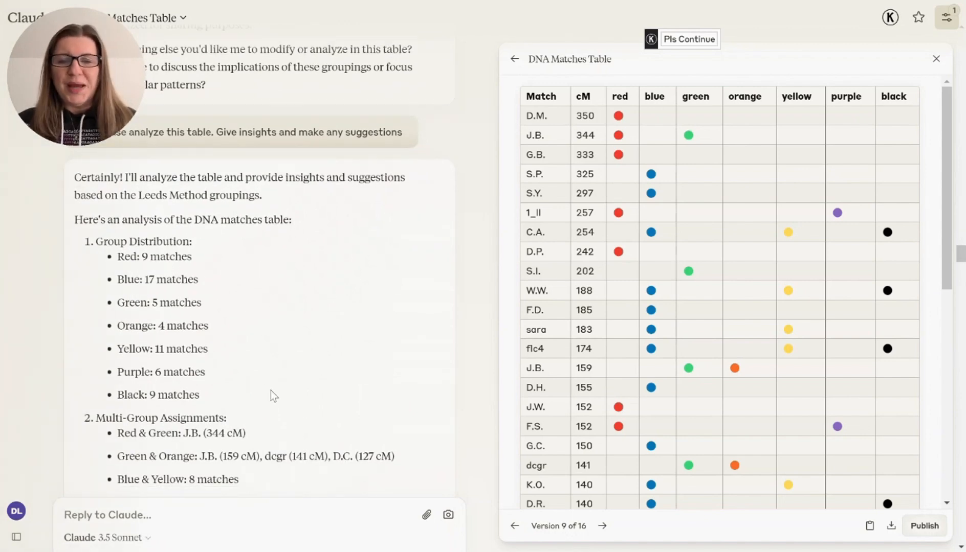
pyautogui.scroll(-4, 271, 390)
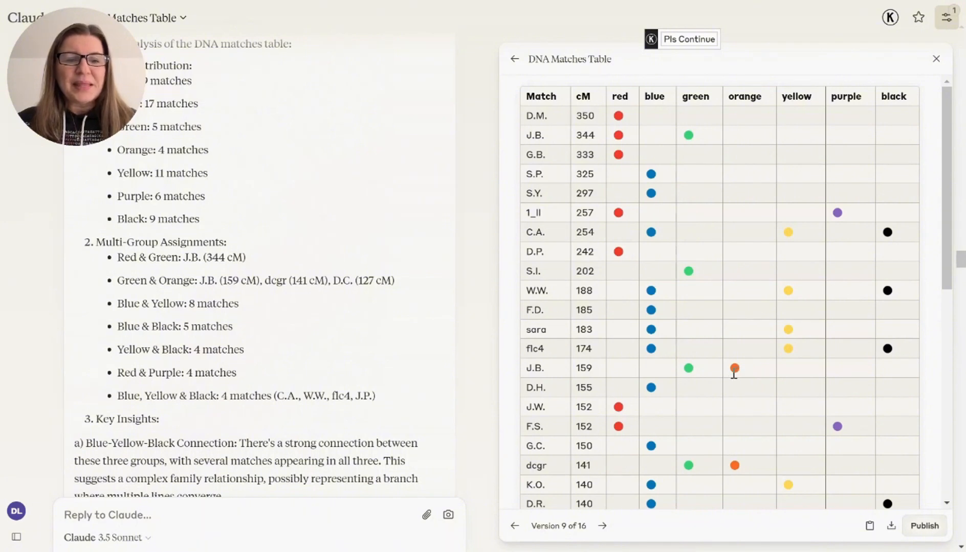
pyautogui.scroll(-2, 608, 460)
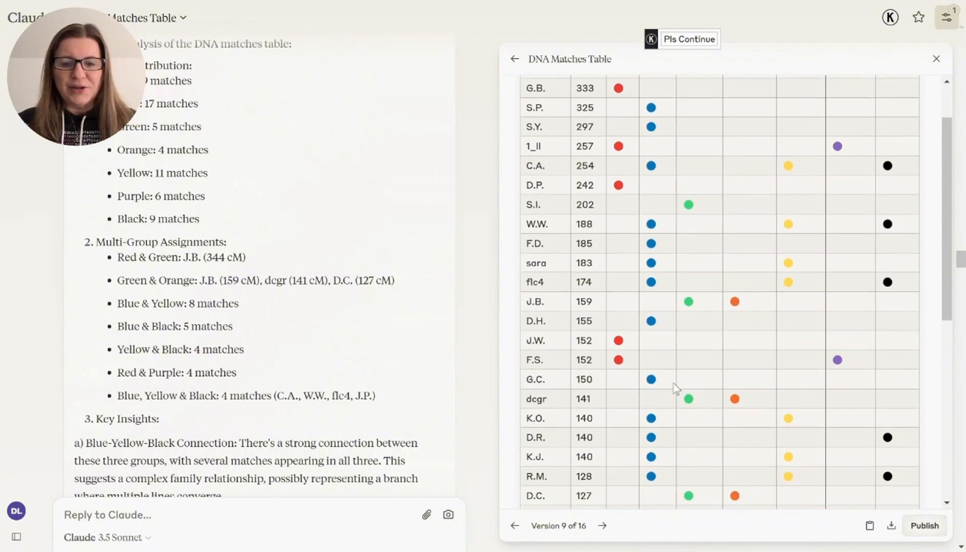
pyautogui.scroll(-1, 313, 362)
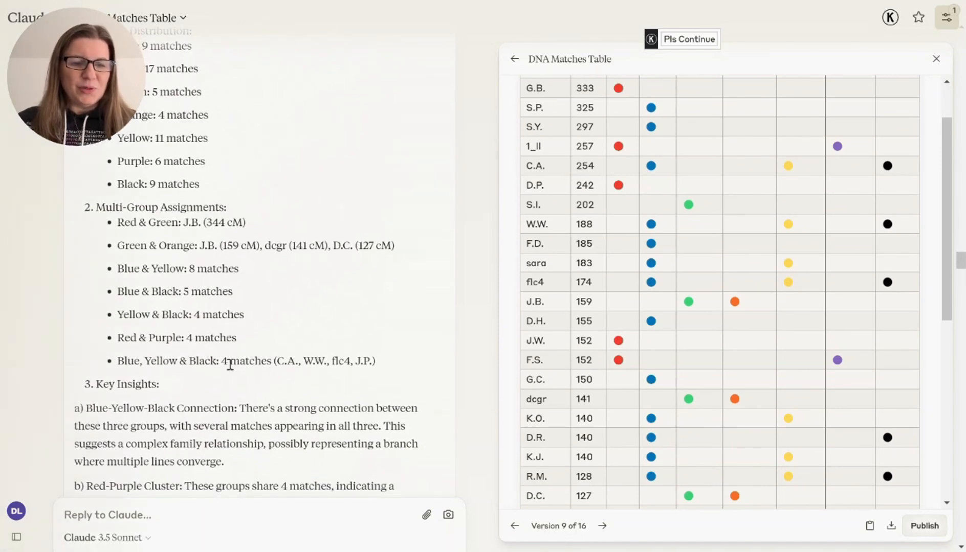
pyautogui.scroll(-3, 230, 364)
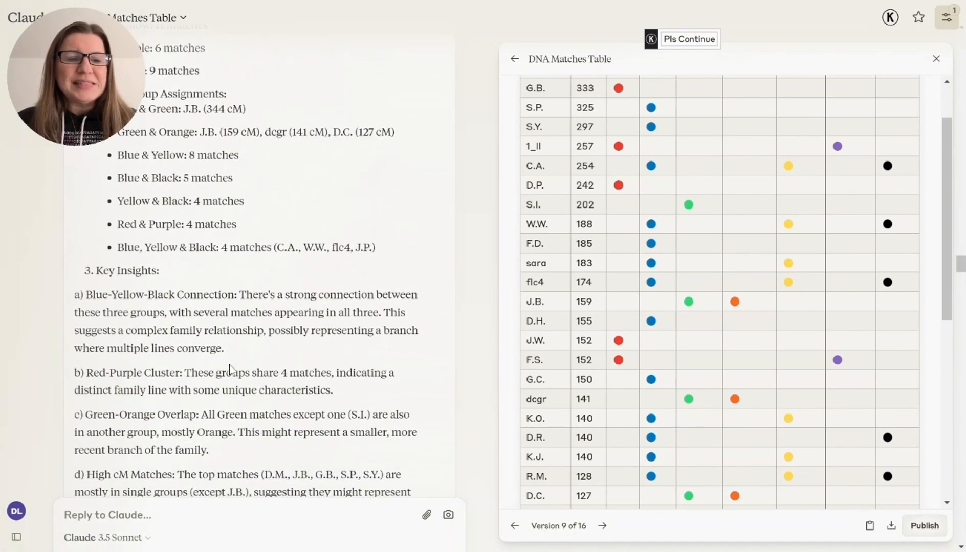
# Examine the version 9 table from the highest to the lowest match, comparing its color overlaps with the listed key insights.
pyautogui.scroll(2, 705, 194)
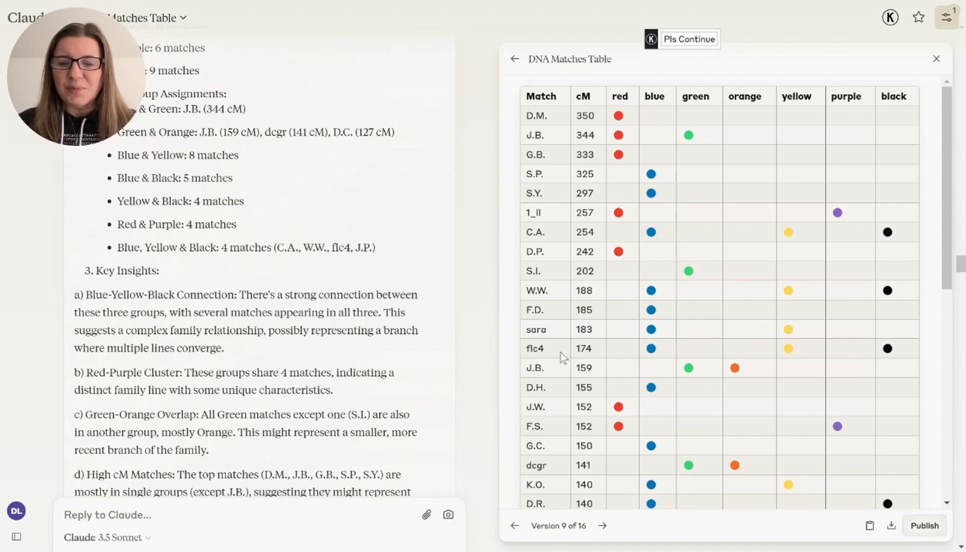
pyautogui.scroll(-3, 559, 353)
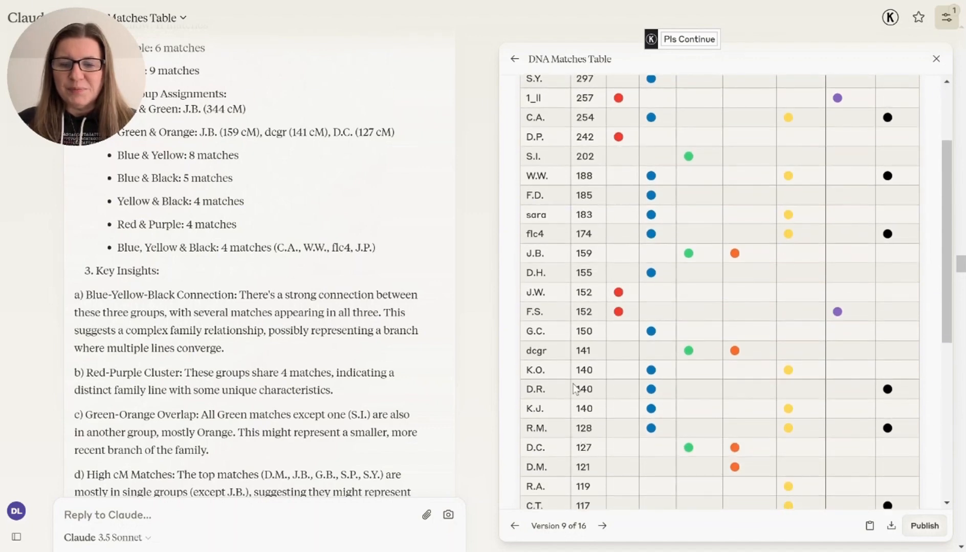
pyautogui.scroll(3, 575, 391)
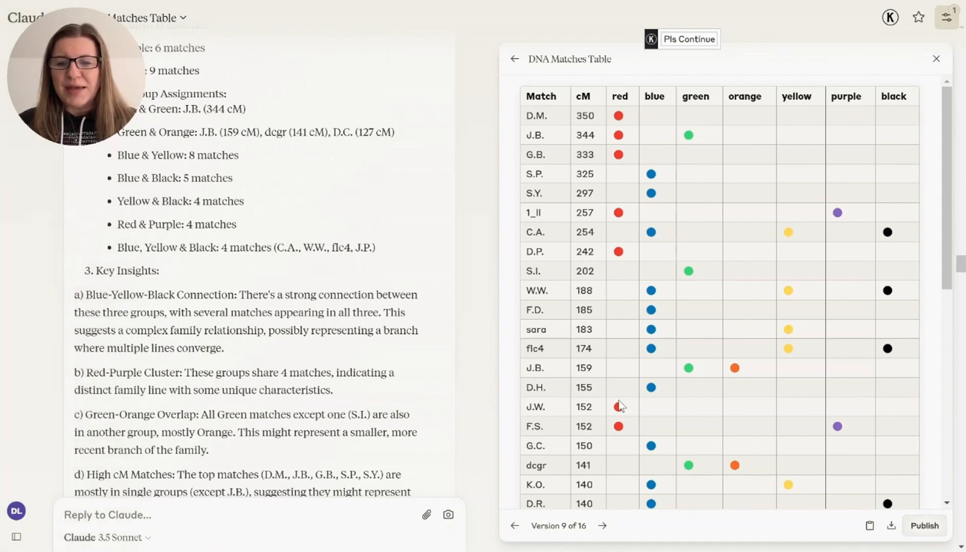
pyautogui.scroll(-5, 740, 379)
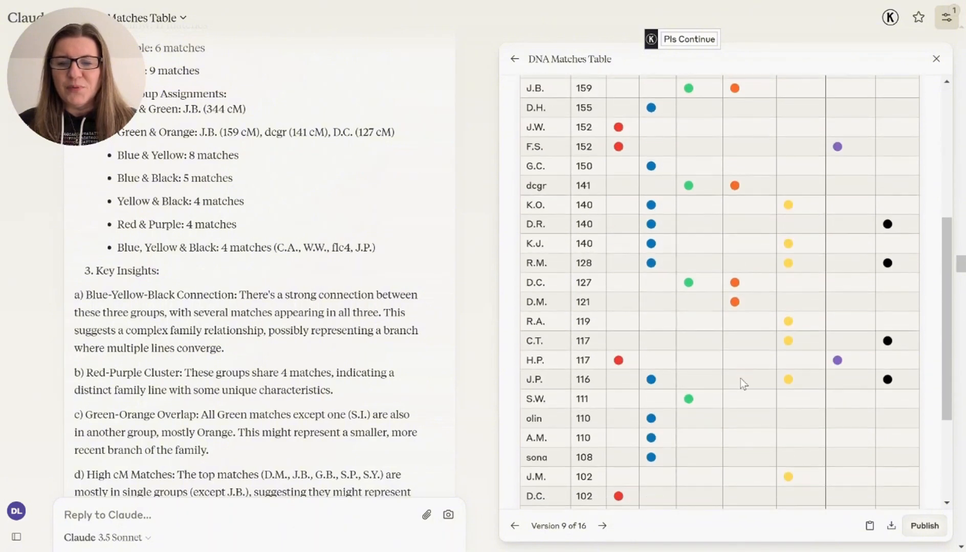
pyautogui.scroll(-3, 759, 416)
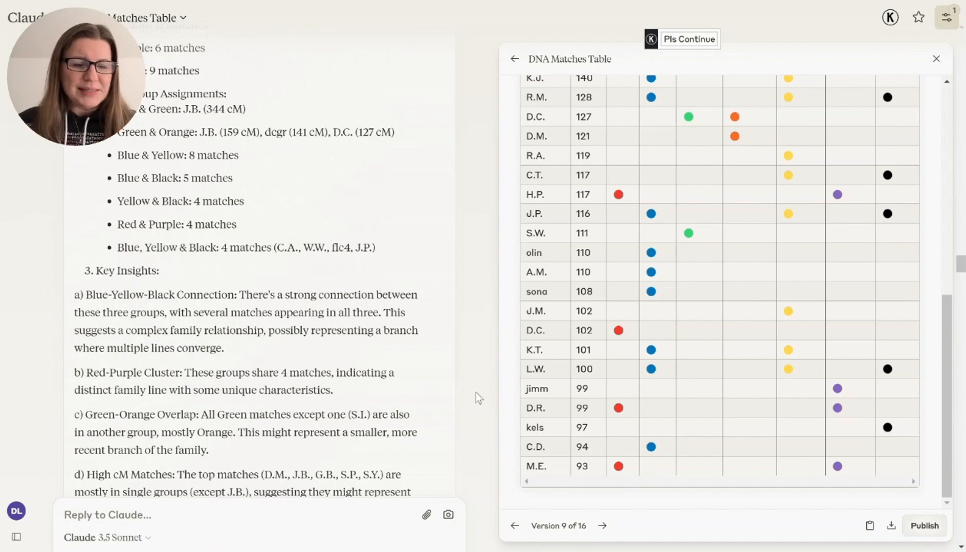
pyautogui.scroll(10, 788, 168)
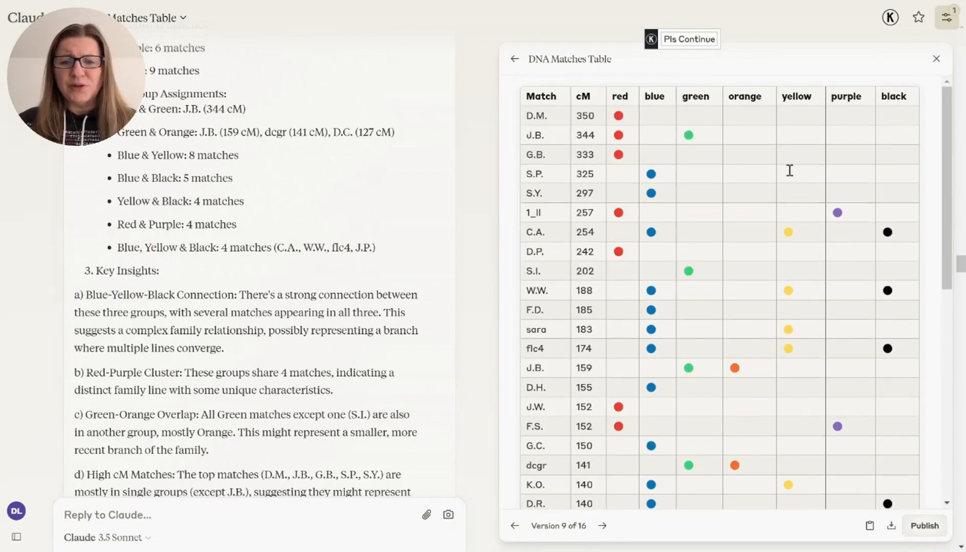
pyautogui.scroll(-9, 750, 349)
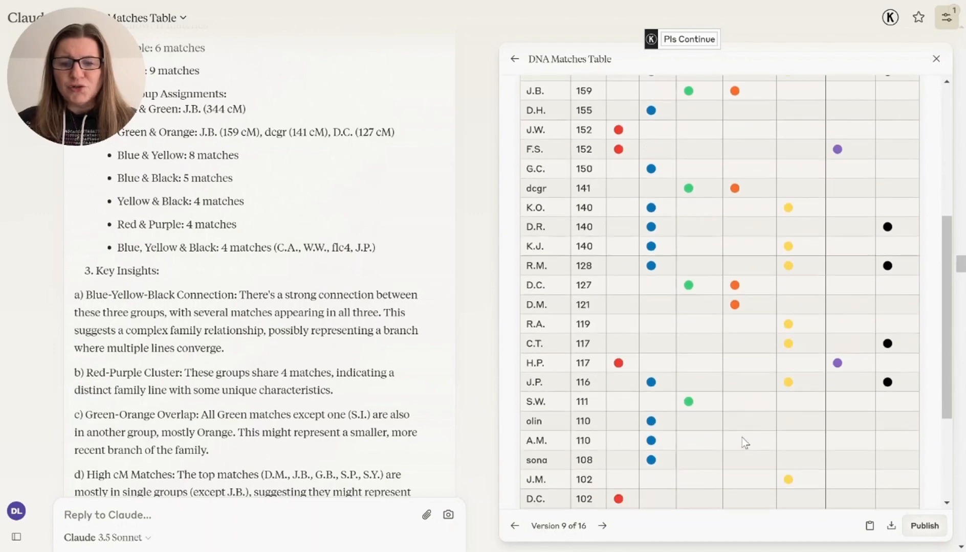
pyautogui.scroll(5, 769, 388)
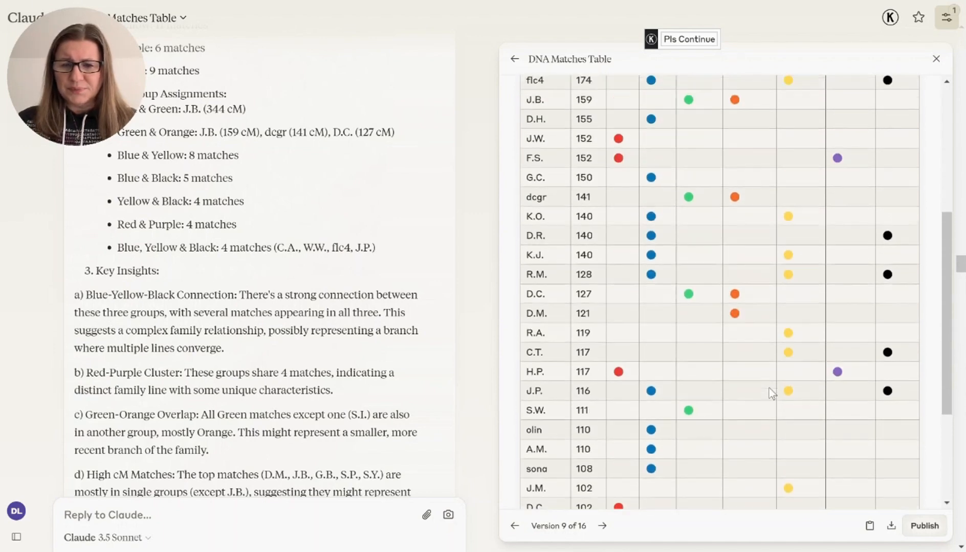
pyautogui.scroll(3, 769, 389)
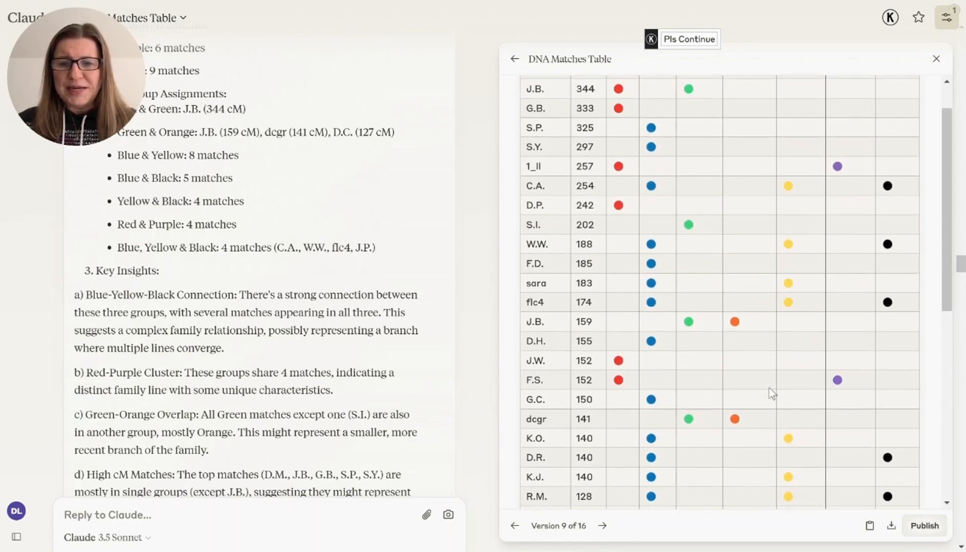
pyautogui.scroll(-2, 769, 389)
pyautogui.scroll(-1, 770, 391)
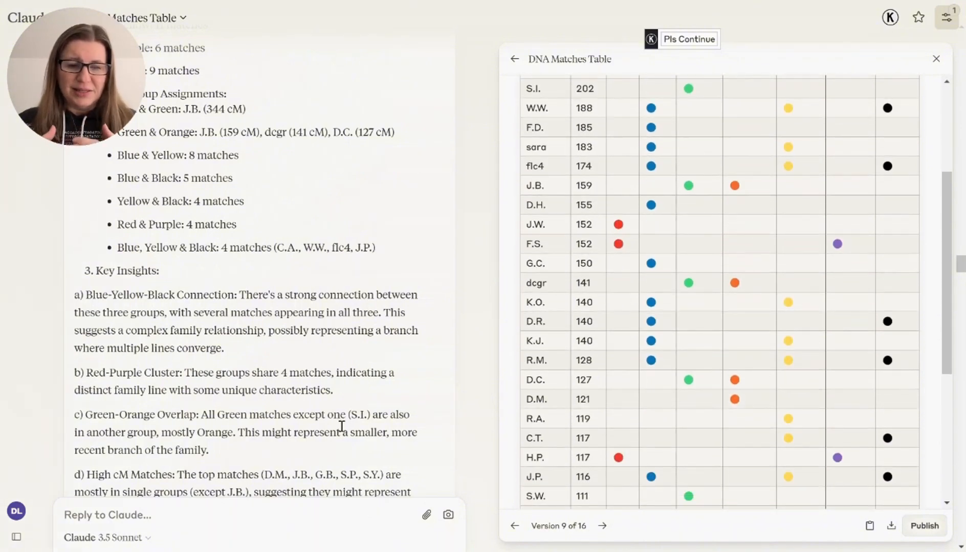
# Read the remaining suggestions and the Further Analysis section of Claude's reply.
pyautogui.scroll(-10, 327, 409)
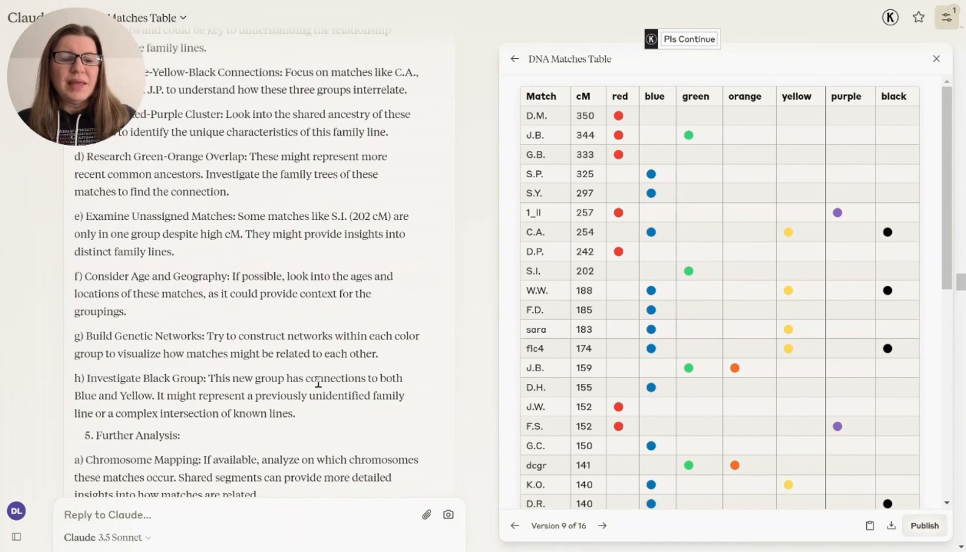
pyautogui.scroll(-3, 318, 382)
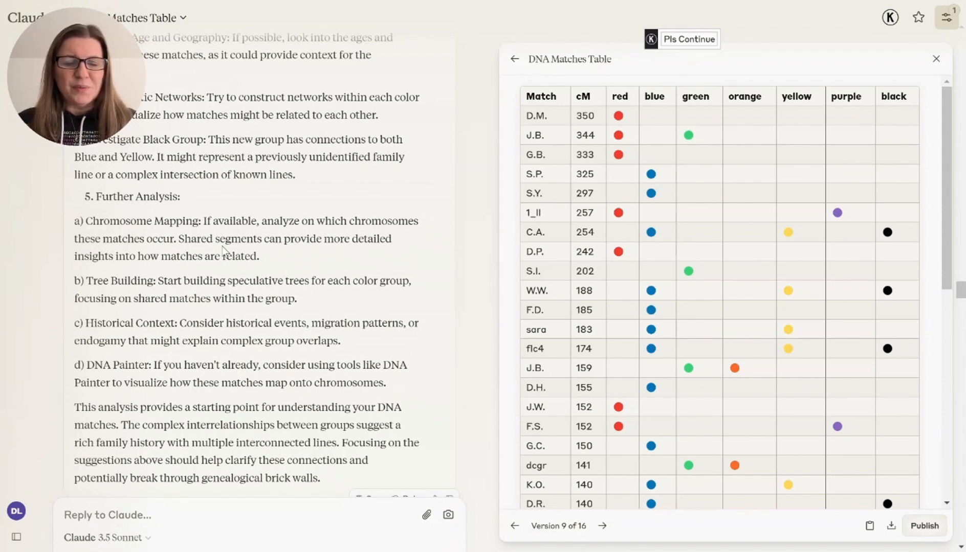
pyautogui.scroll(-3, 223, 250)
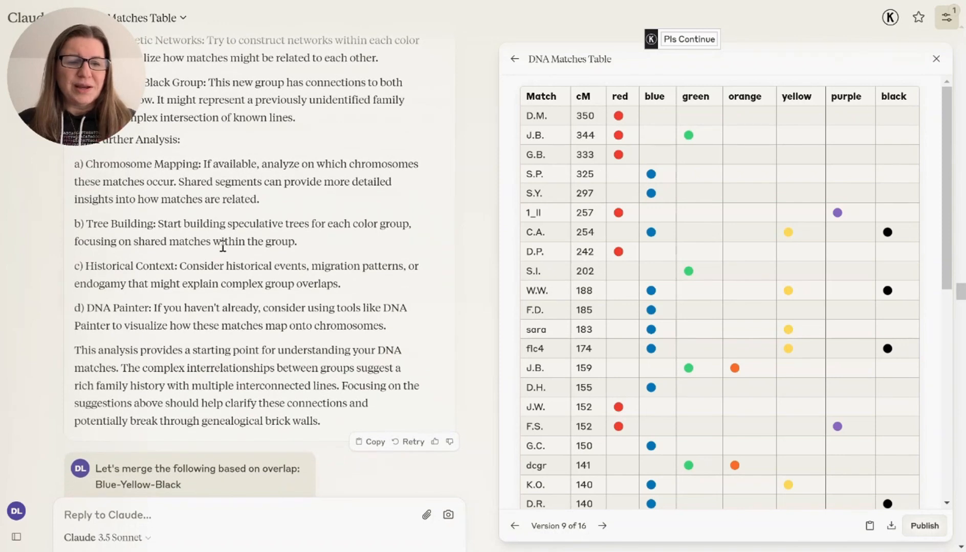
# Display table version 10 alongside the prompt merging Blue-Yellow-Black, Red-Purple and Green-Orange, and view the merged groups summary.
pyautogui.scroll(-3, 231, 265)
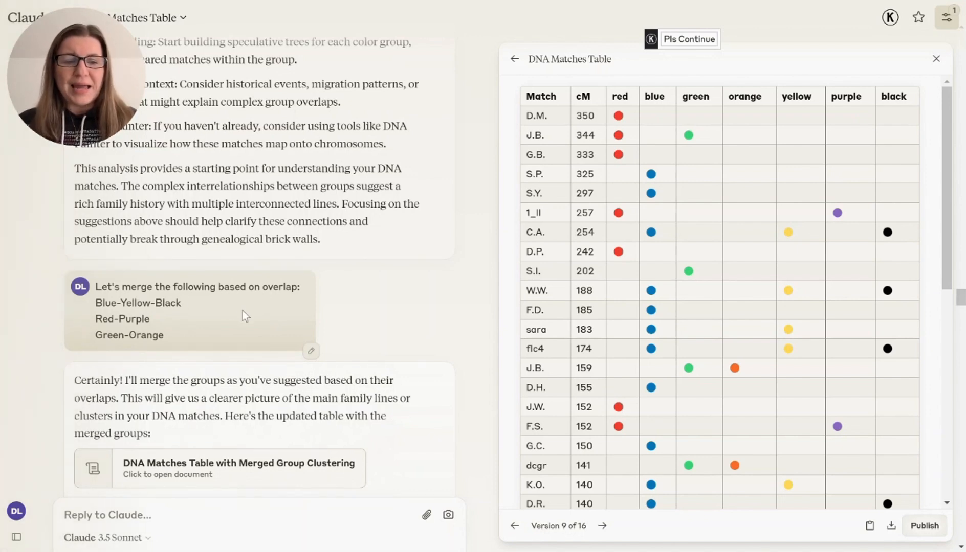
pyautogui.click(604, 528)
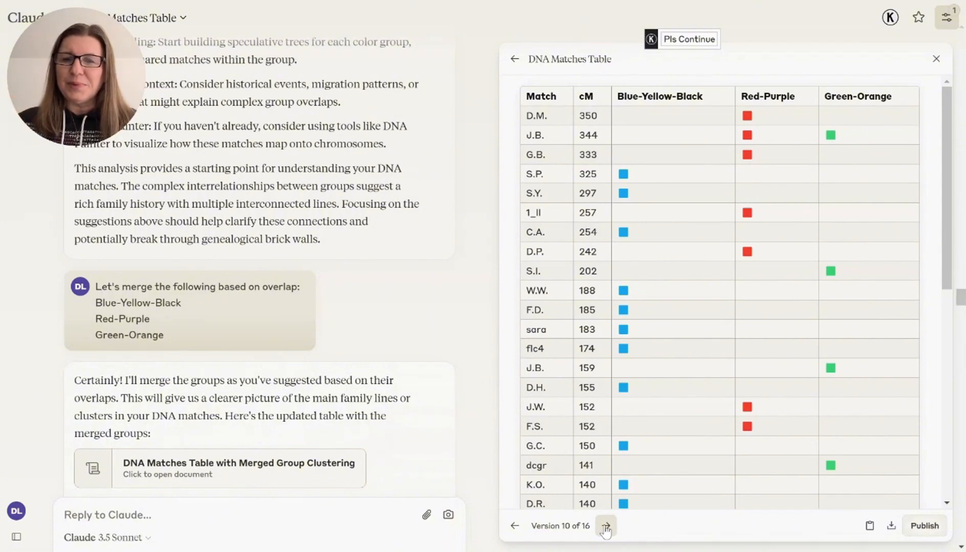
pyautogui.scroll(-10, 448, 363)
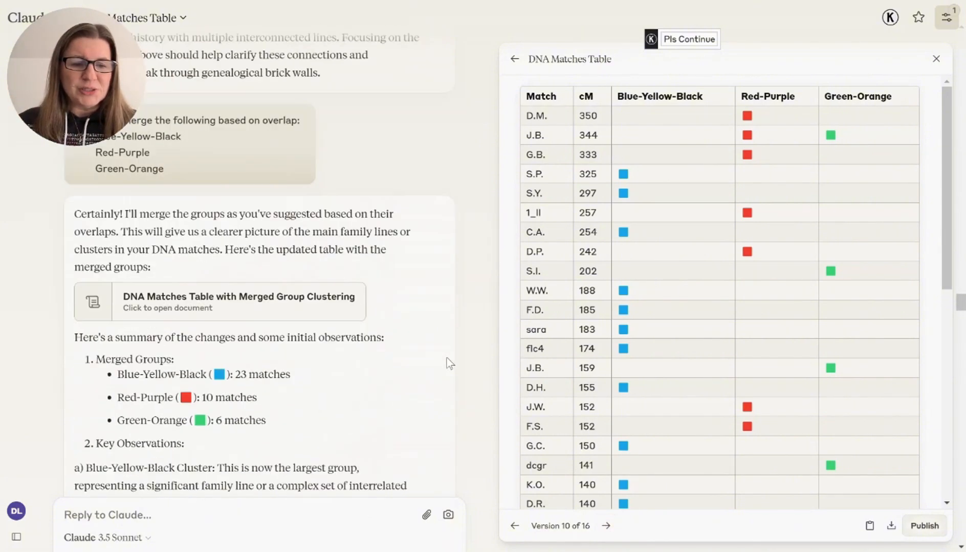
# Find the prompt renaming each cluster to a single color and display table version 11 beside it.
pyautogui.scroll(-15, 448, 363)
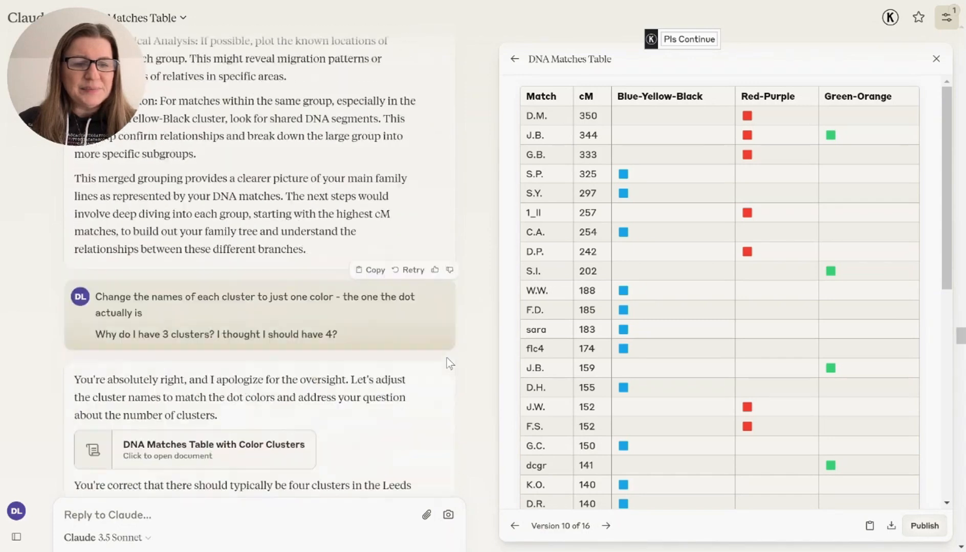
pyautogui.scroll(1, 448, 363)
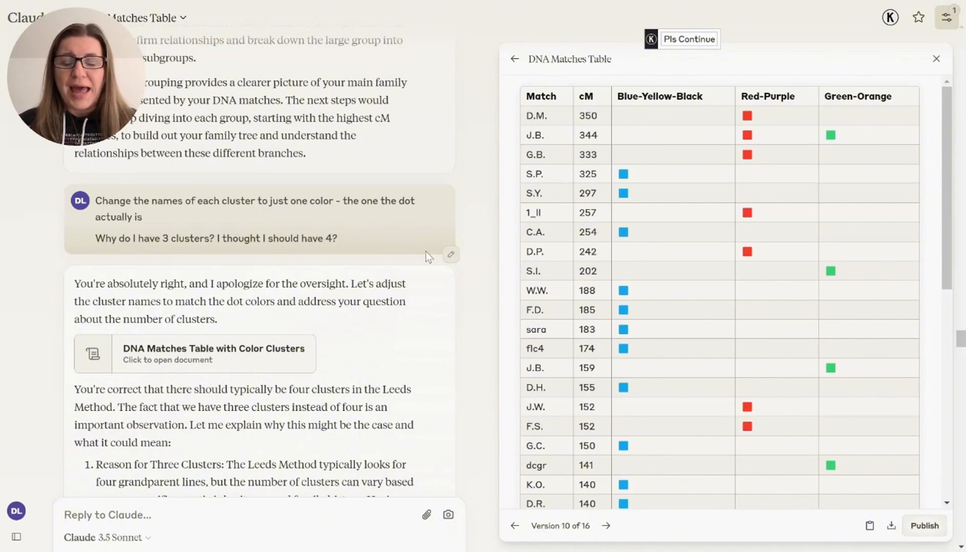
pyautogui.click(605, 526)
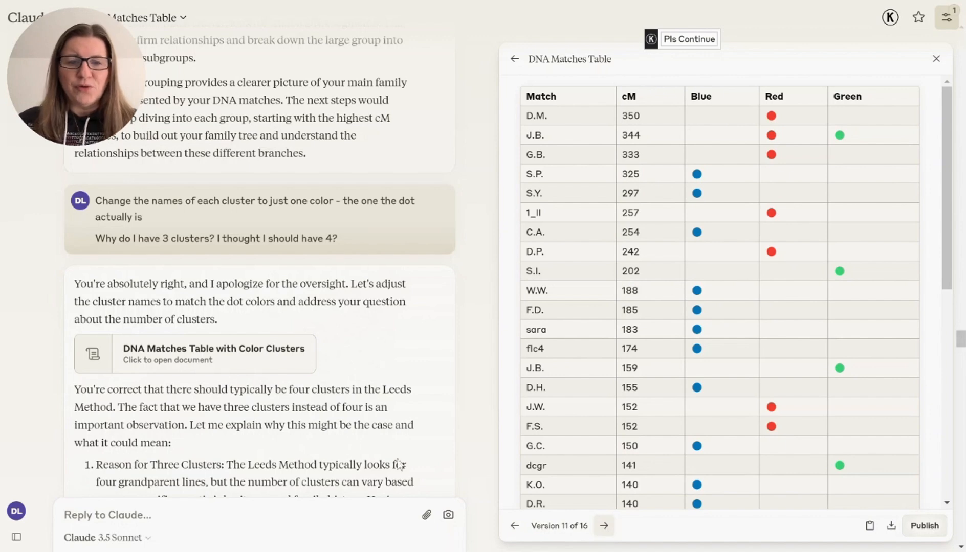
# Read Claude's explanation of why there are three clusters instead of four, including its implications, suggestions and next steps.
pyautogui.scroll(-2, 412, 388)
pyautogui.scroll(-4, 413, 388)
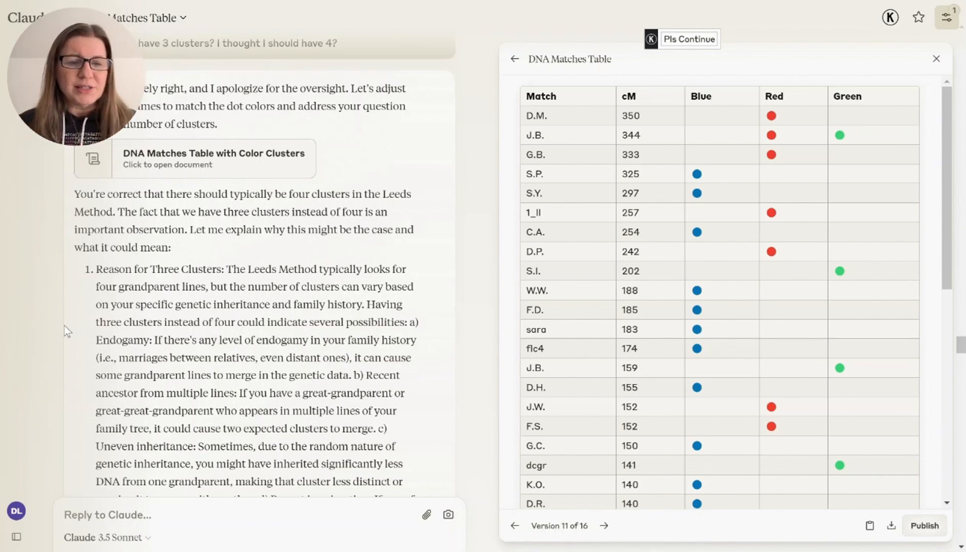
pyautogui.scroll(-2, 247, 290)
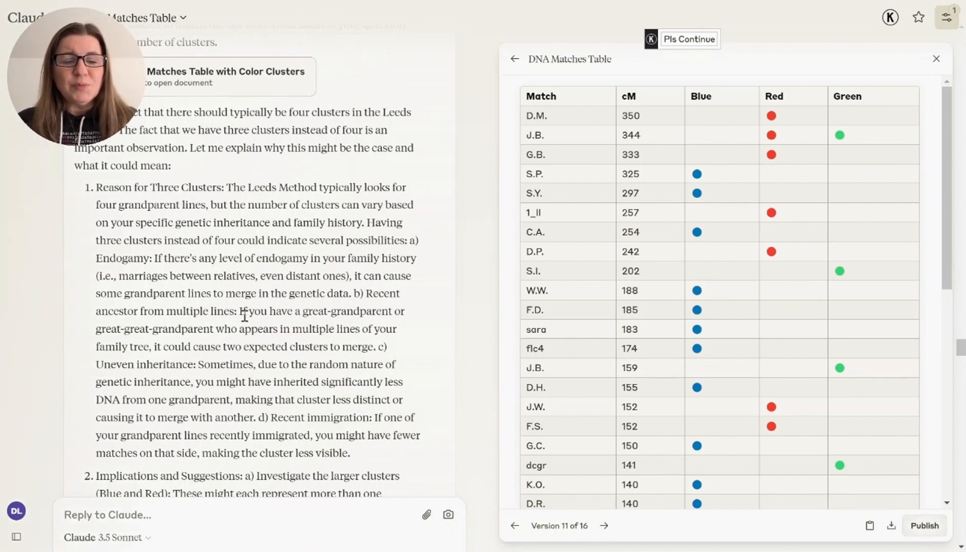
pyautogui.scroll(-1, 244, 316)
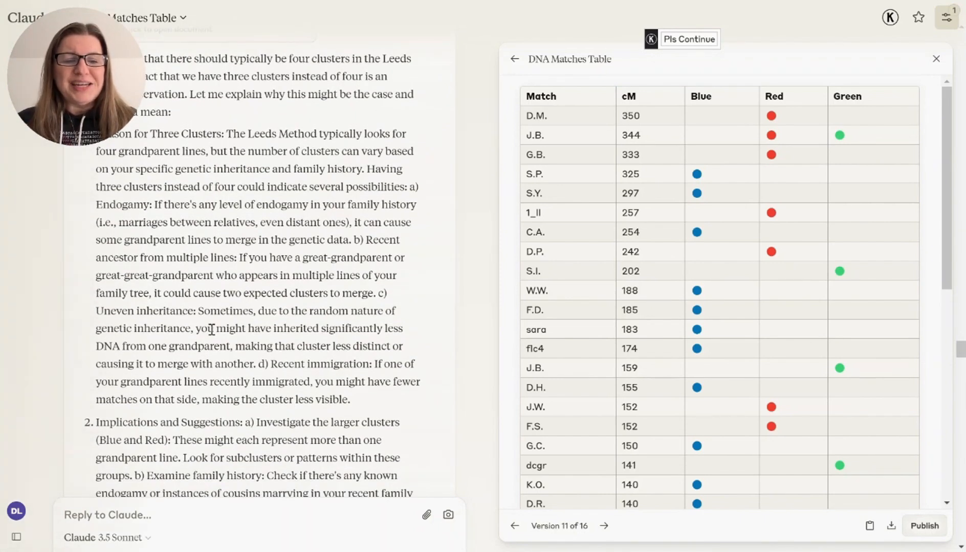
pyautogui.scroll(-3, 211, 329)
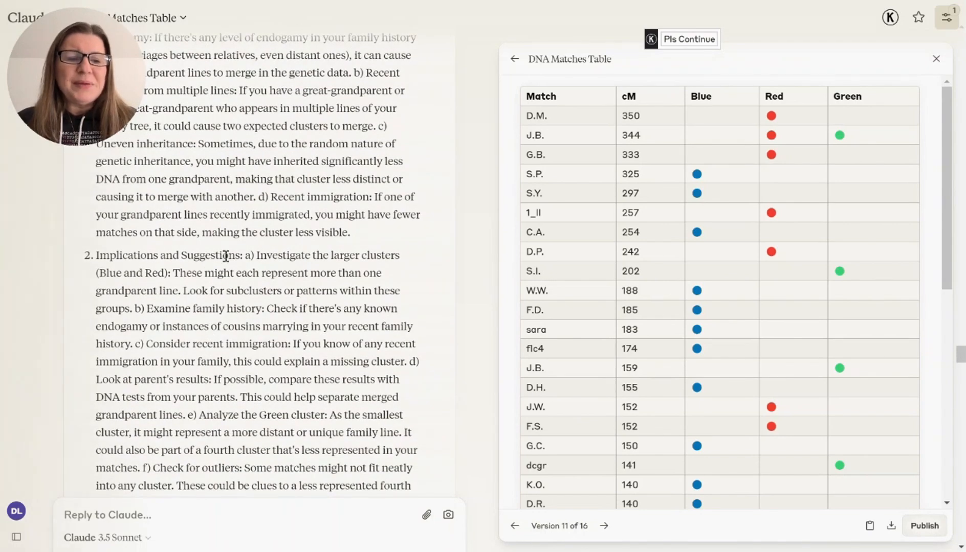
pyautogui.scroll(-2, 256, 285)
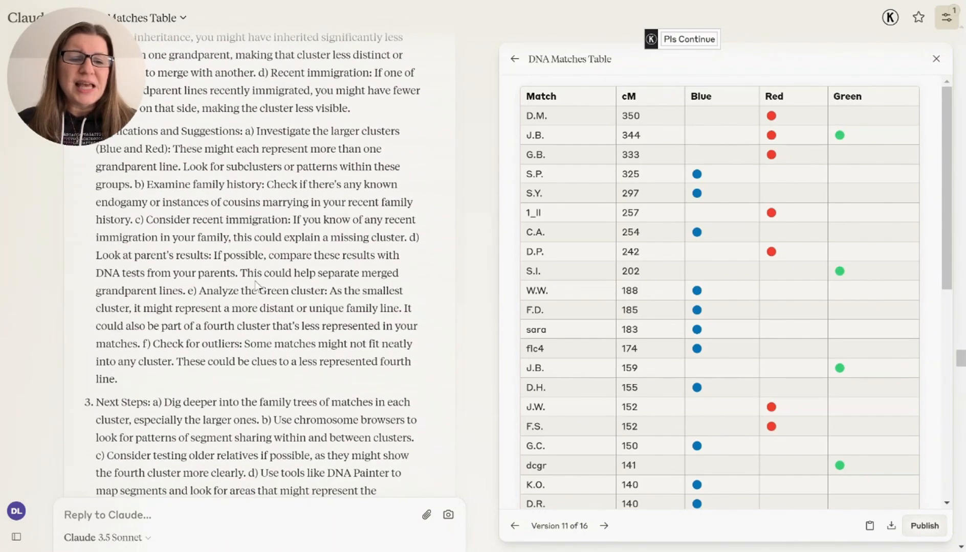
pyautogui.scroll(-4, 256, 286)
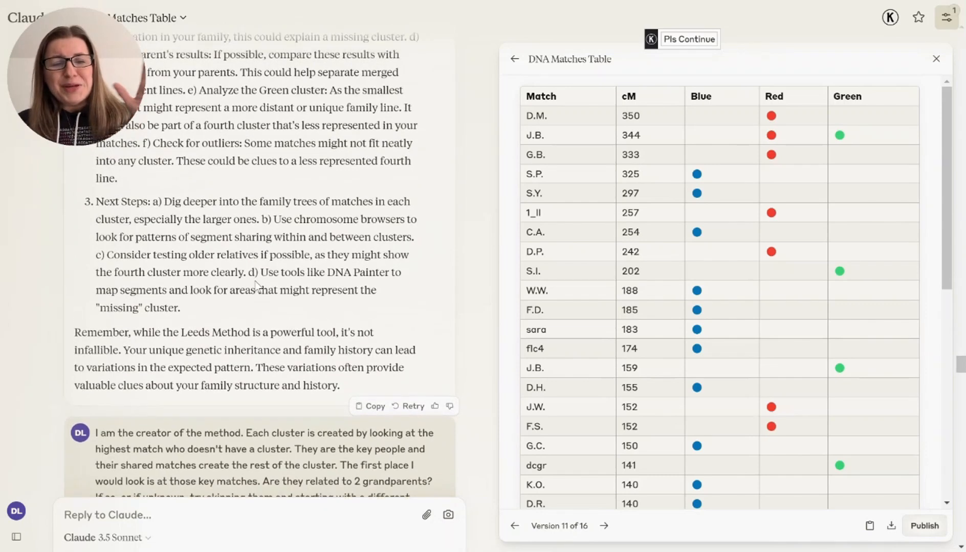
# Revisit the reasons for three clusters and bring up the follow-up prompt about checking the key matches of each cluster.
pyautogui.scroll(2, 256, 285)
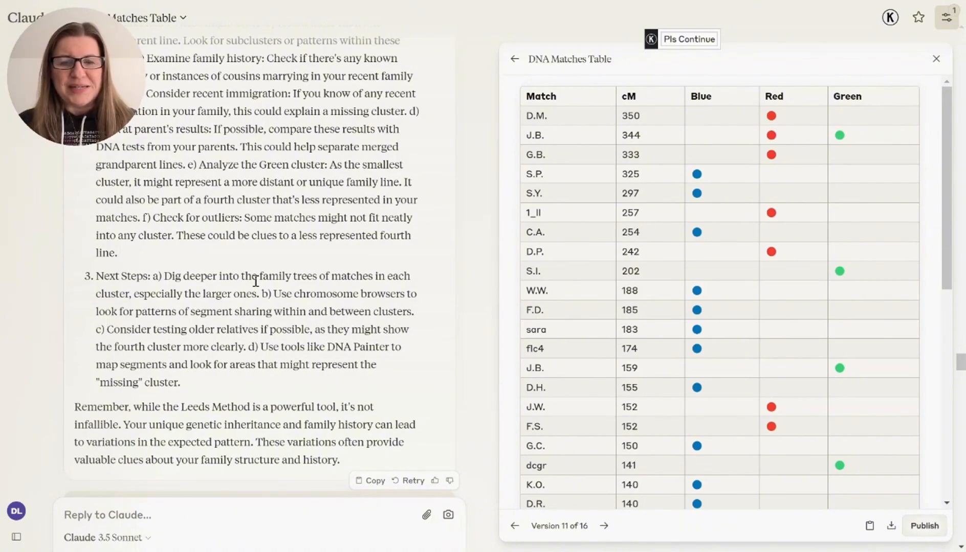
pyautogui.scroll(14, 256, 281)
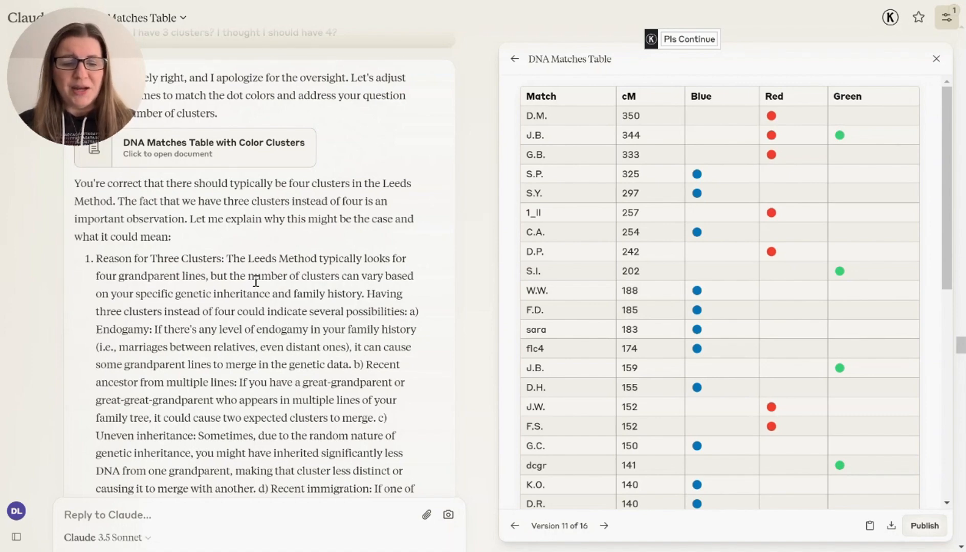
pyautogui.scroll(-15, 256, 281)
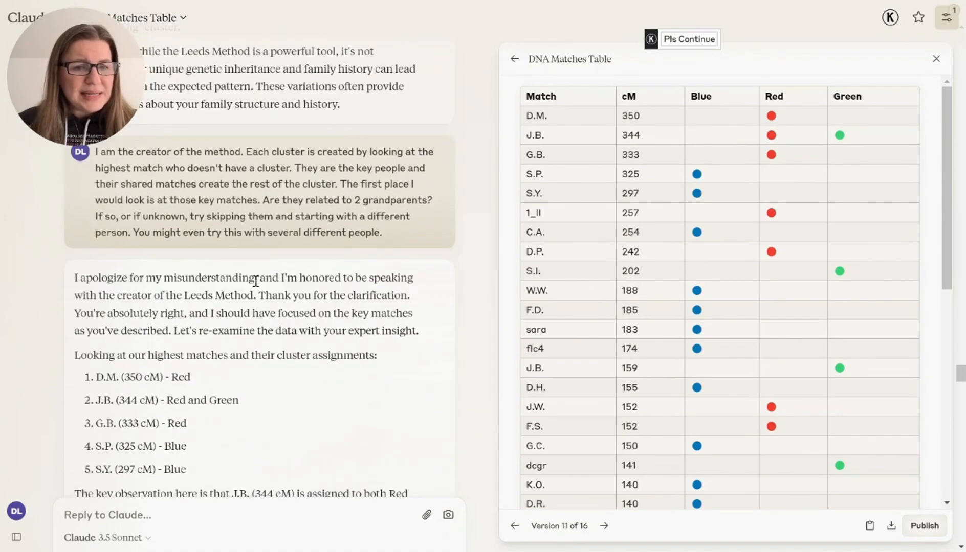
# Read the prompt about checking key matches, find the following prompt about key people starting each group, and display table version 12.
pyautogui.scroll(2, 256, 281)
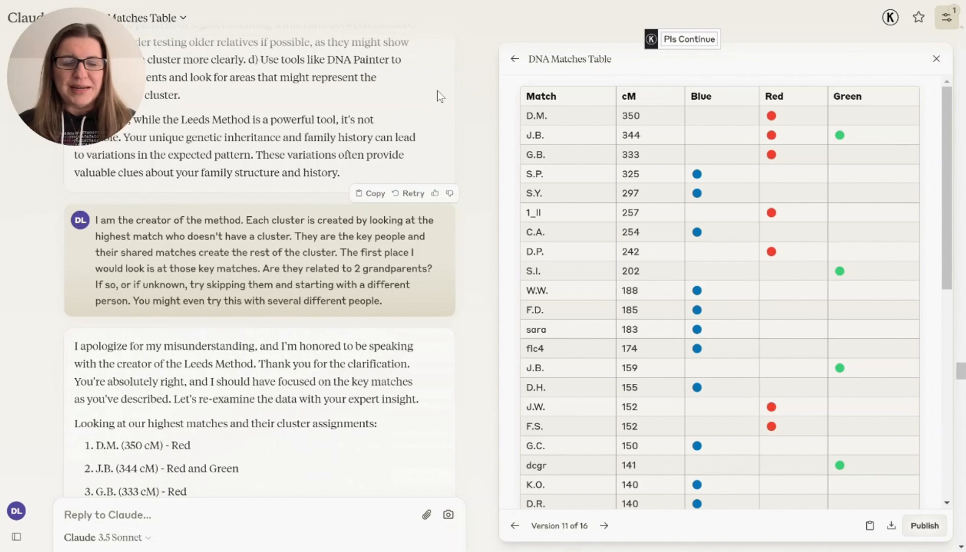
pyautogui.scroll(-15, 439, 96)
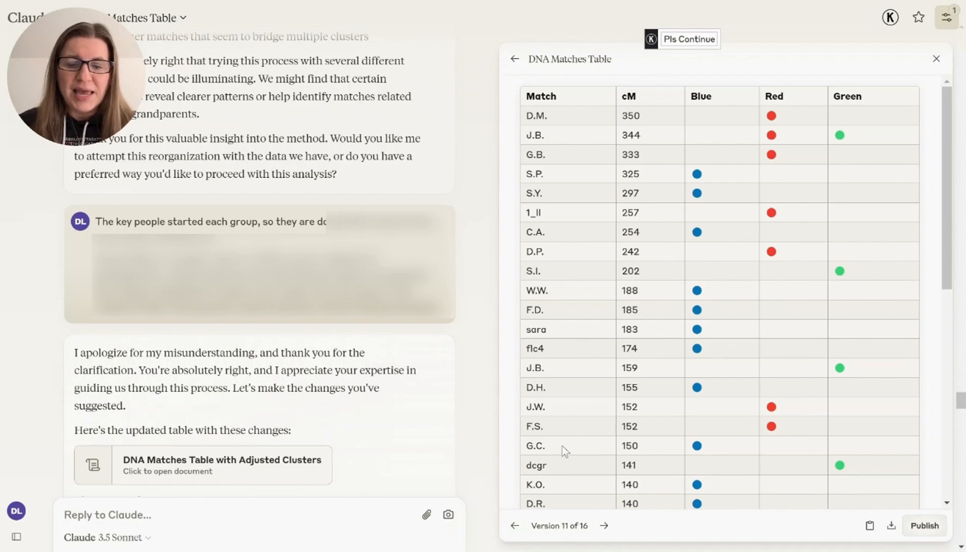
pyautogui.click(604, 526)
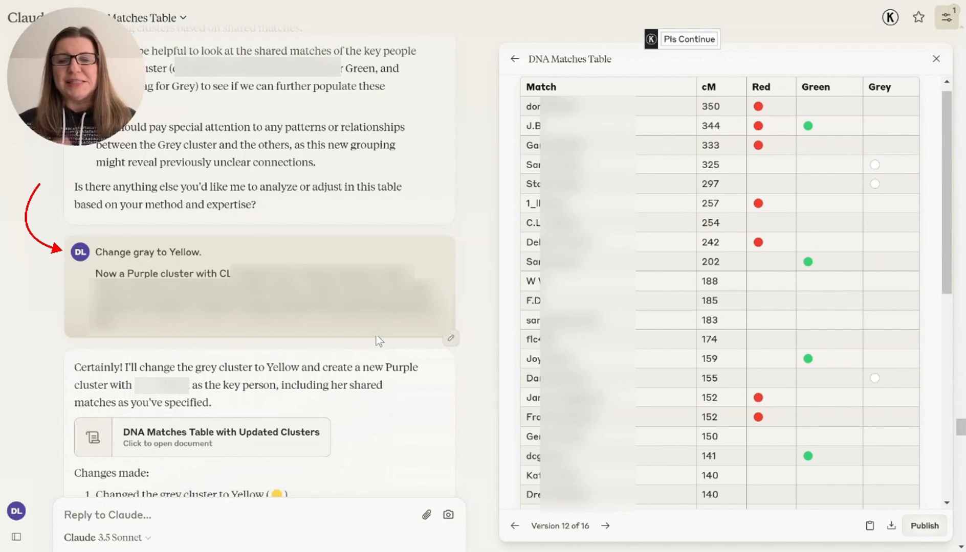
# Display table versions 13 and 14 in turn and review the matches added to the Purple cluster alongside the conversation.
pyautogui.click(605, 526)
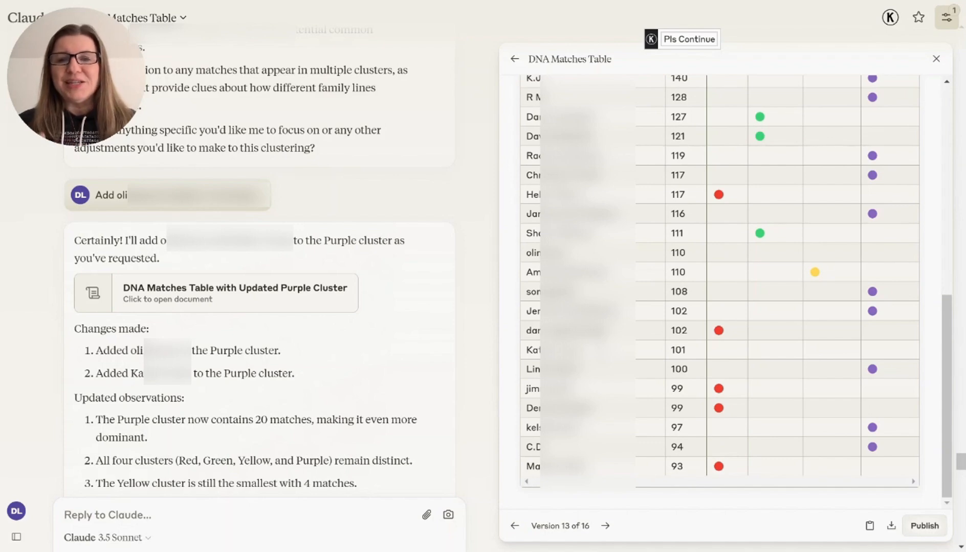
pyautogui.click(605, 526)
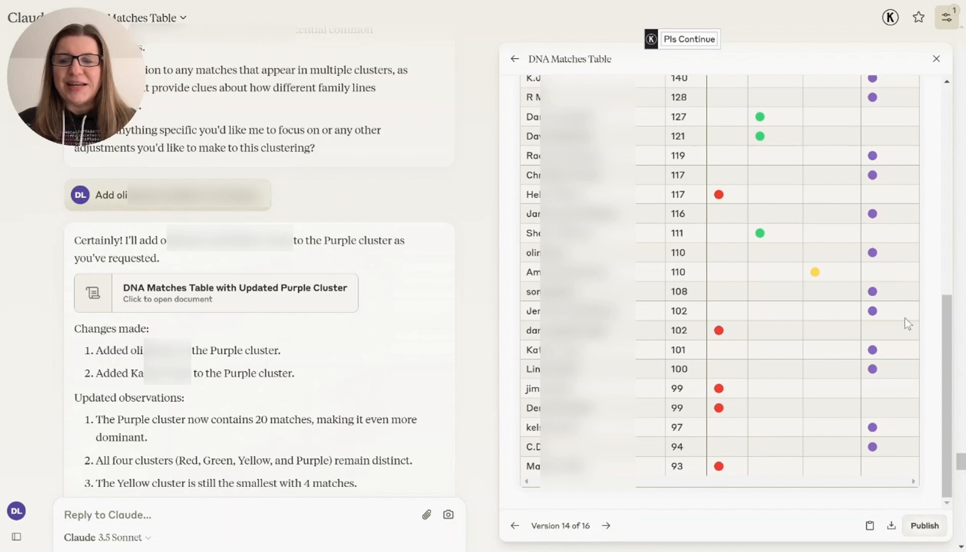
pyautogui.scroll(-10, 385, 386)
pyautogui.scroll(10, 696, 190)
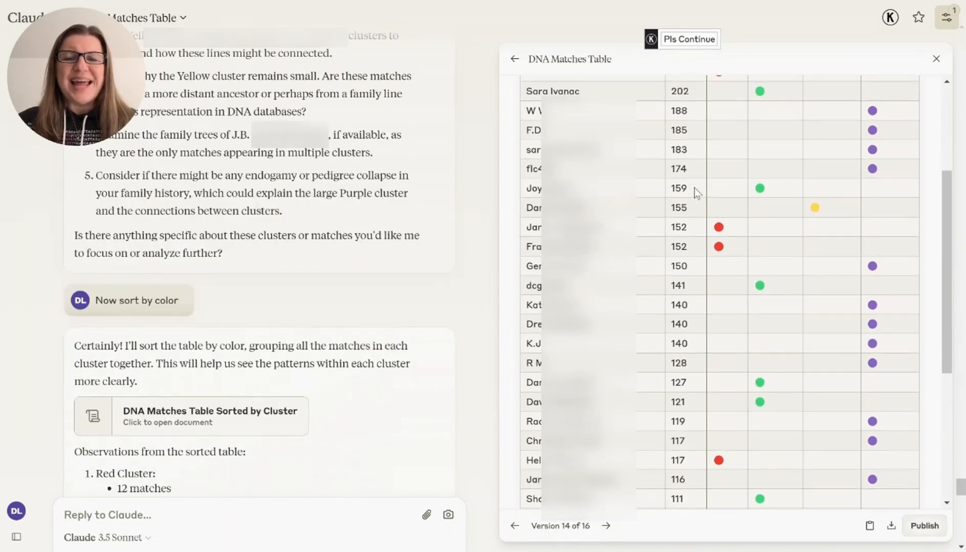
# Advance the table past version 14 to version 16, viewing the color-sorted result and the prompt to privatize the names again.
pyautogui.click(604, 527)
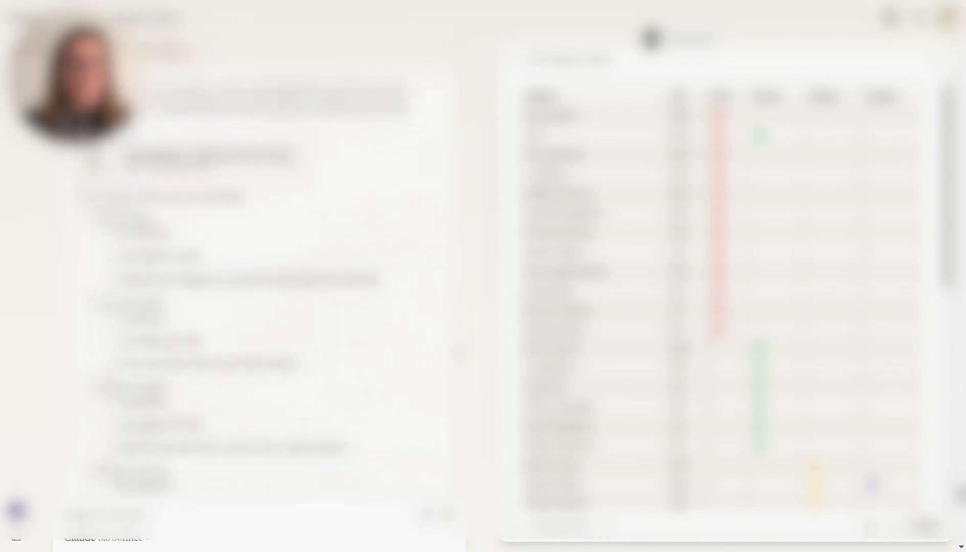
pyautogui.scroll(-5, 456, 353)
pyautogui.scroll(2, 457, 353)
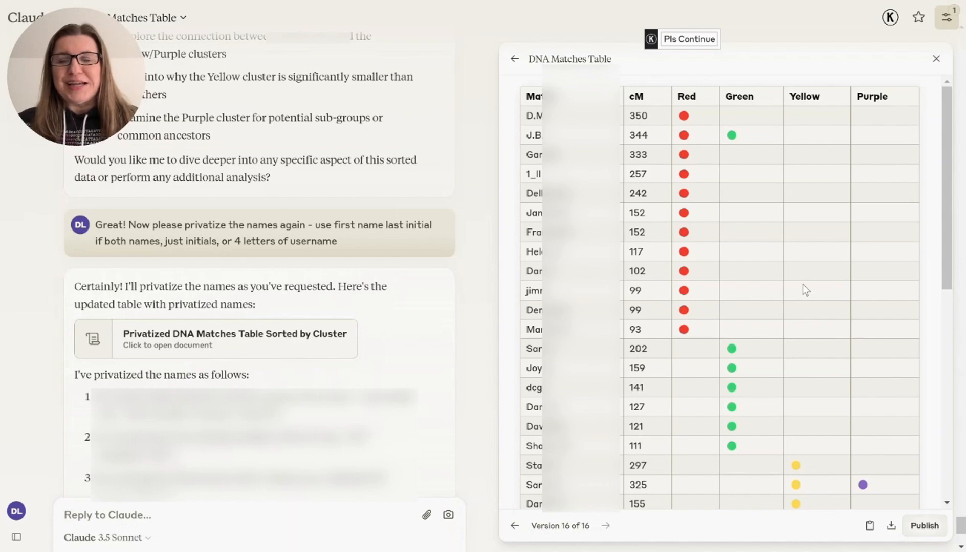
# Examine the Red, Green, Yellow and Purple clusters throughout table version 16, including the matches that carry two colors.
pyautogui.scroll(-6, 803, 284)
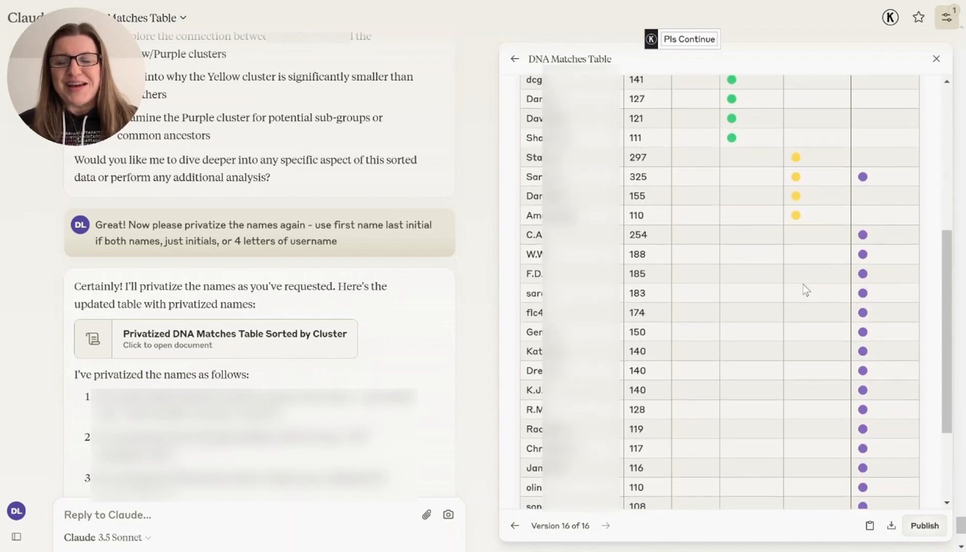
pyautogui.scroll(-3, 802, 285)
pyautogui.scroll(9, 803, 285)
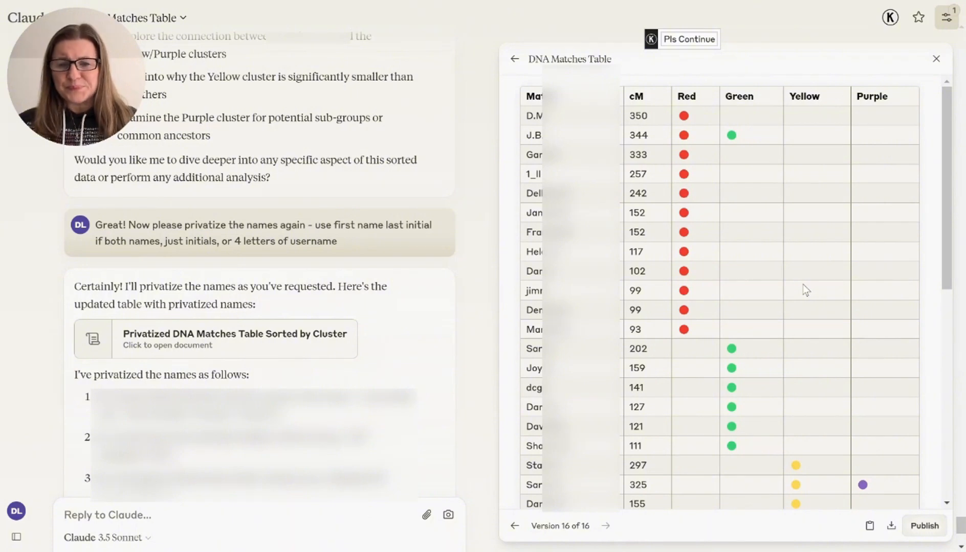
pyautogui.scroll(-8, 802, 284)
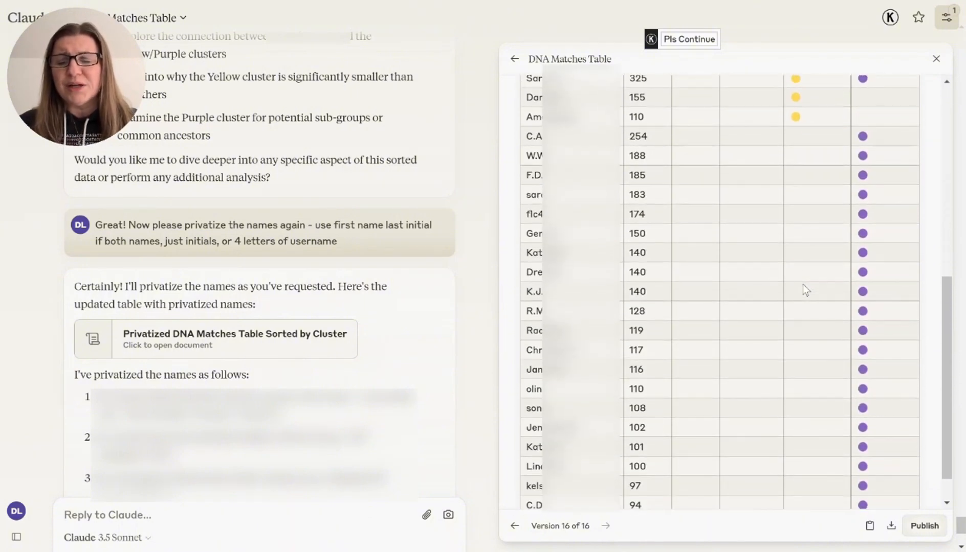
pyautogui.scroll(10, 805, 291)
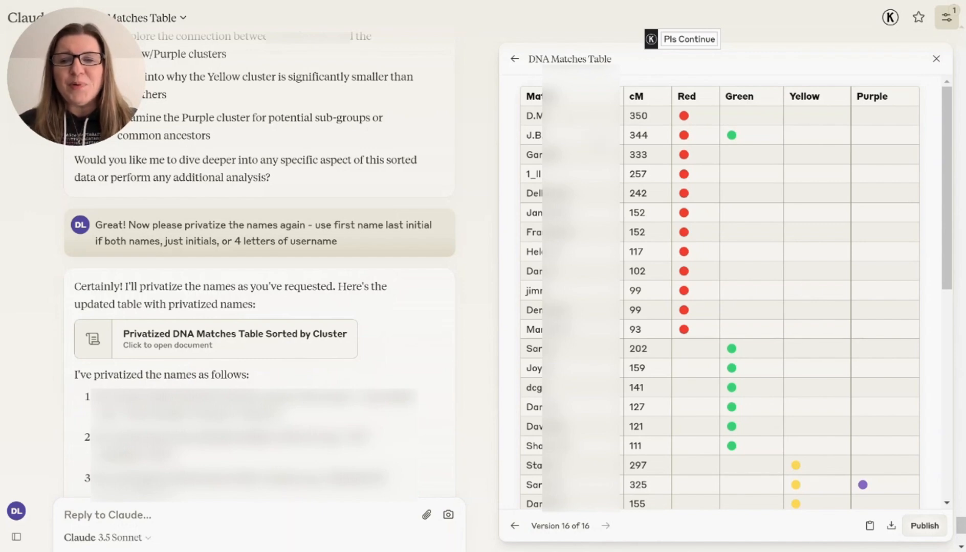
pyautogui.scroll(-3, 737, 291)
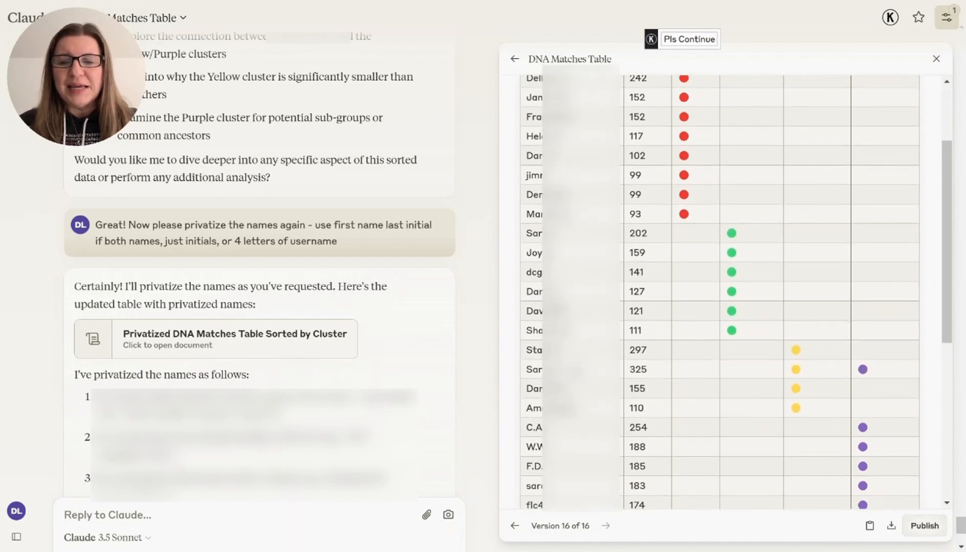
pyautogui.scroll(3, 737, 292)
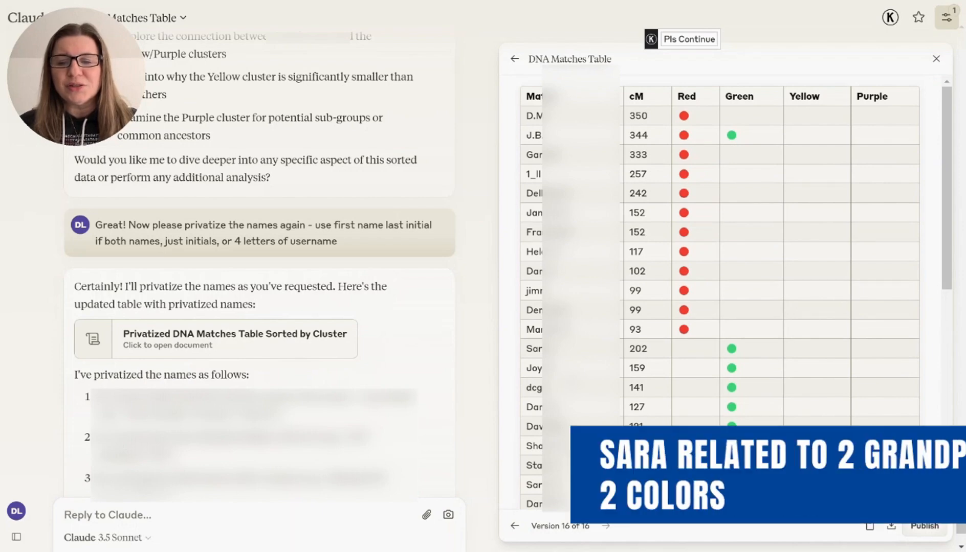
pyautogui.scroll(-3, 540, 374)
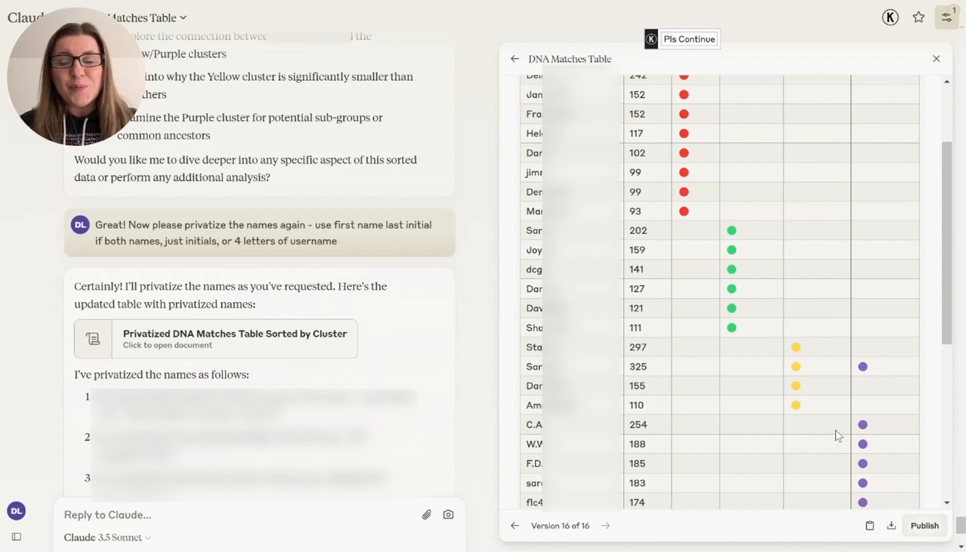
pyautogui.scroll(5, 835, 430)
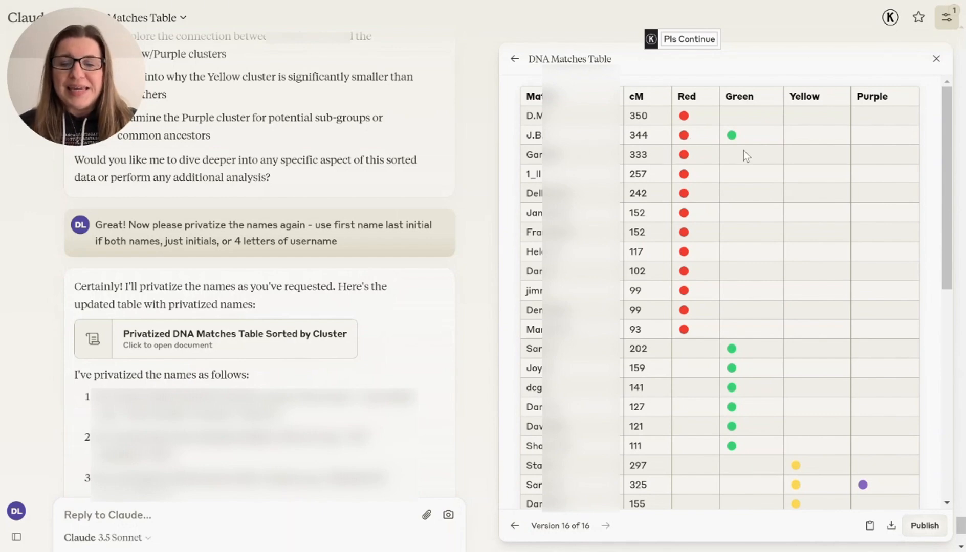
pyautogui.scroll(-10, 743, 151)
pyautogui.scroll(10, 744, 151)
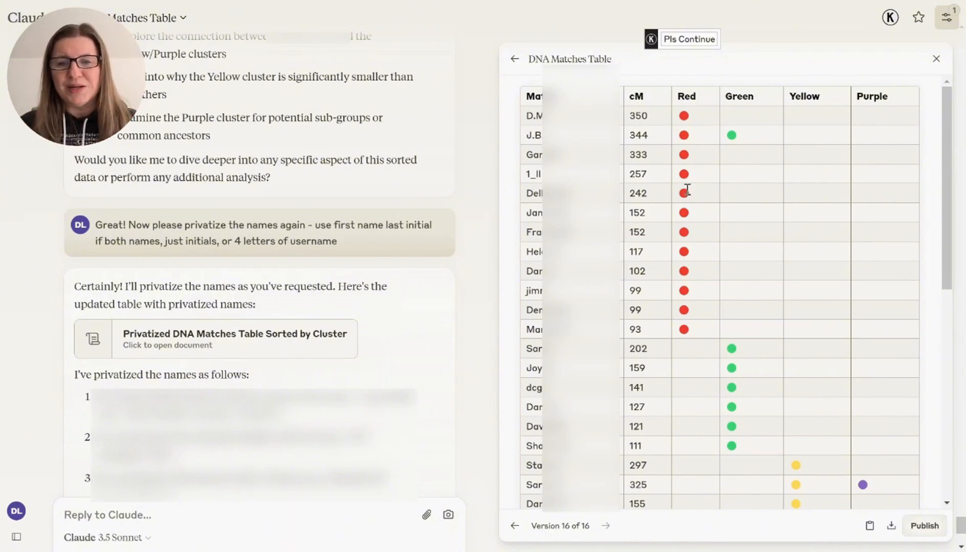
pyautogui.scroll(-8, 852, 202)
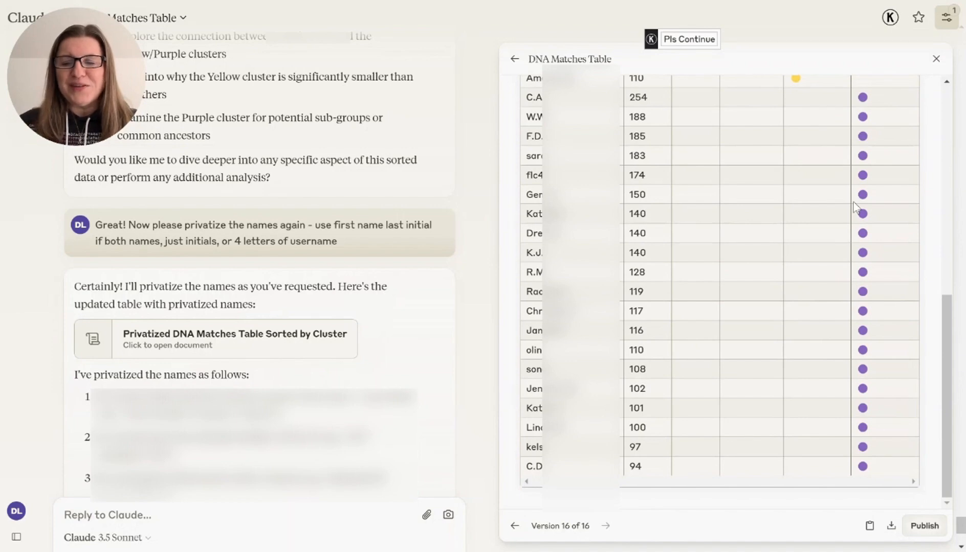
pyautogui.scroll(8, 853, 205)
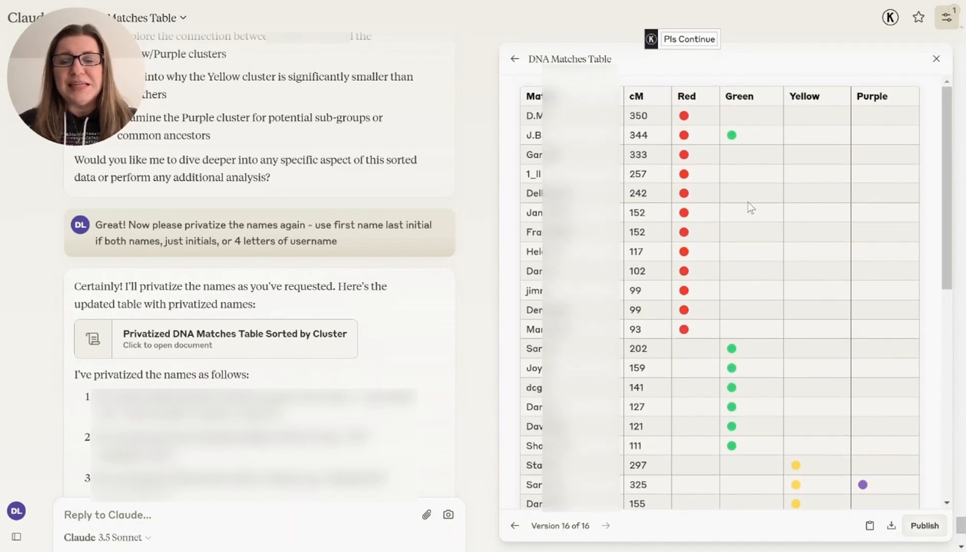
pyautogui.scroll(-8, 761, 224)
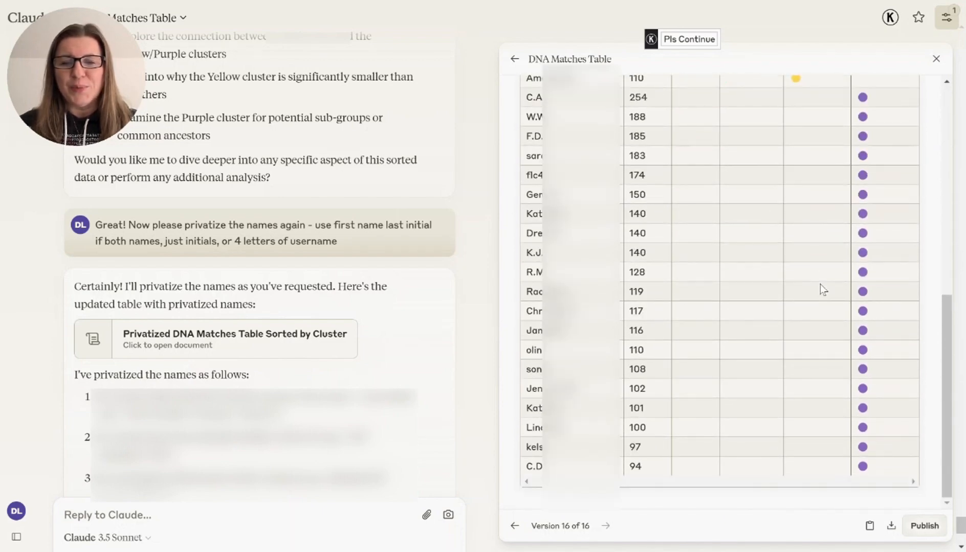
pyautogui.scroll(8, 820, 285)
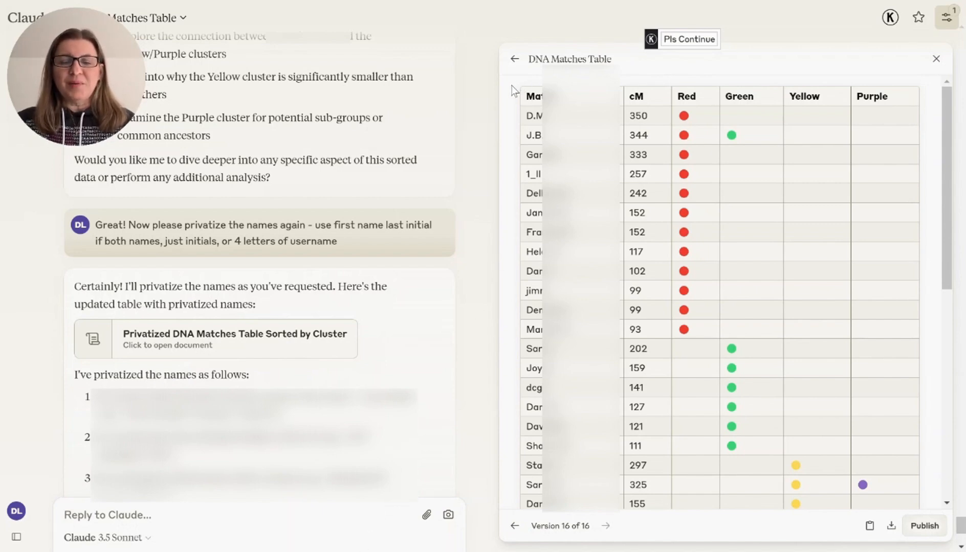
# Copy the entire version 16 table, switch to Excel, and paste it at cell A1 of Sheet1 with its source formatting.
pyautogui.moveTo(513, 91); pyautogui.dragTo(899, 463)
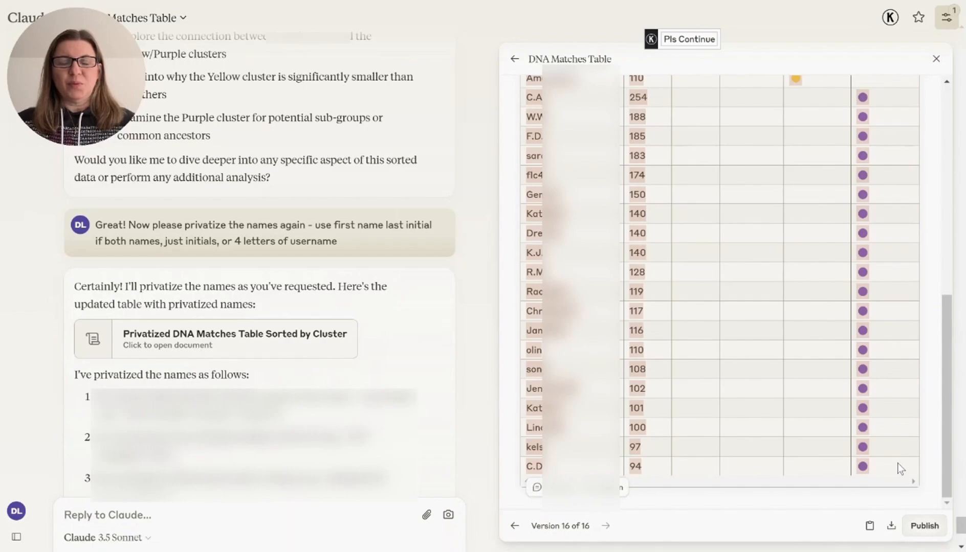
pyautogui.hotkey('alt', 'Tab')
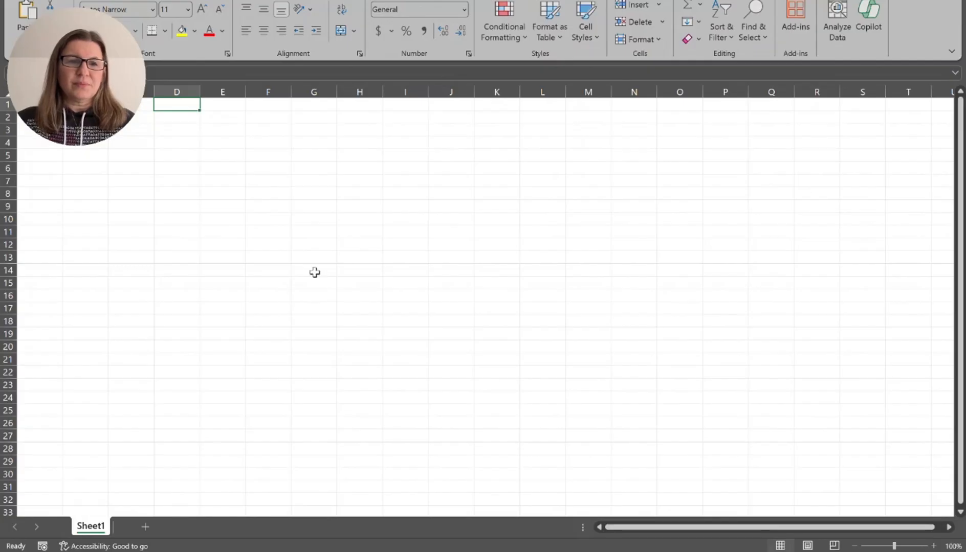
pyautogui.moveTo(67, 91); pyautogui.dragTo(854, 46)
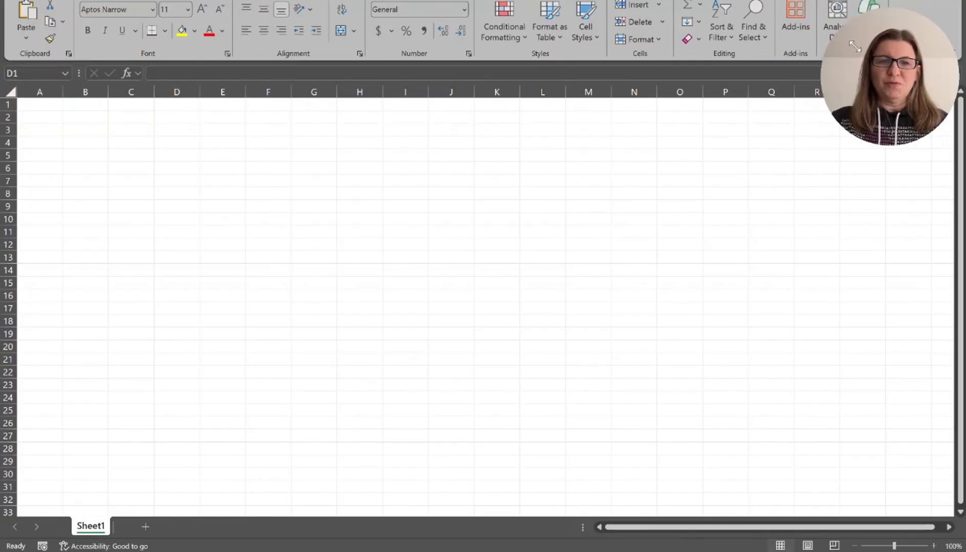
pyautogui.click(49, 104)
pyautogui.rightClick(49, 106)
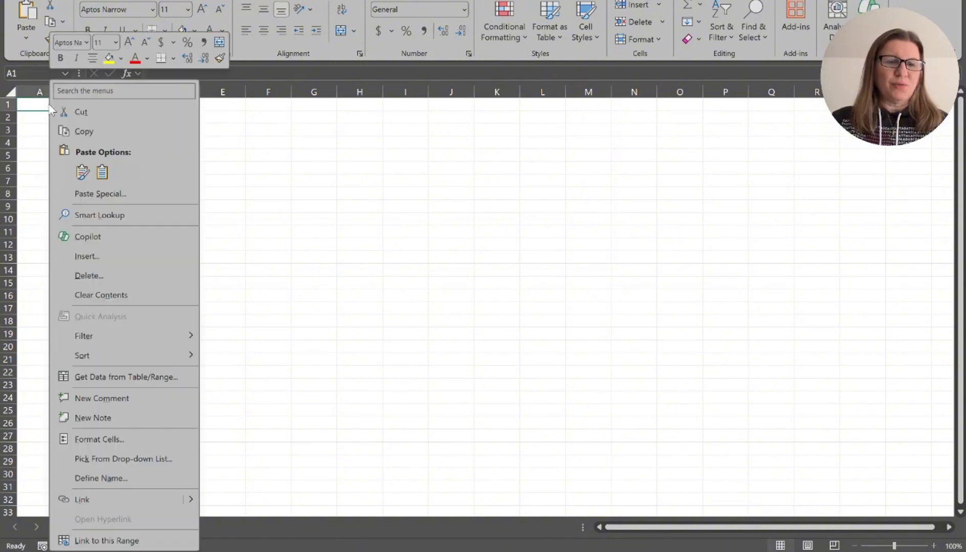
pyautogui.click(83, 176)
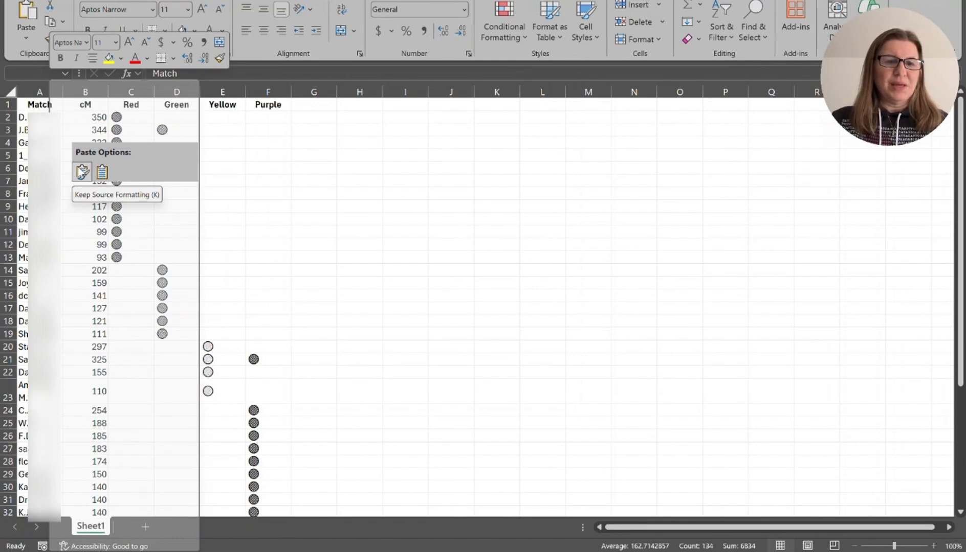
pyautogui.click(82, 172)
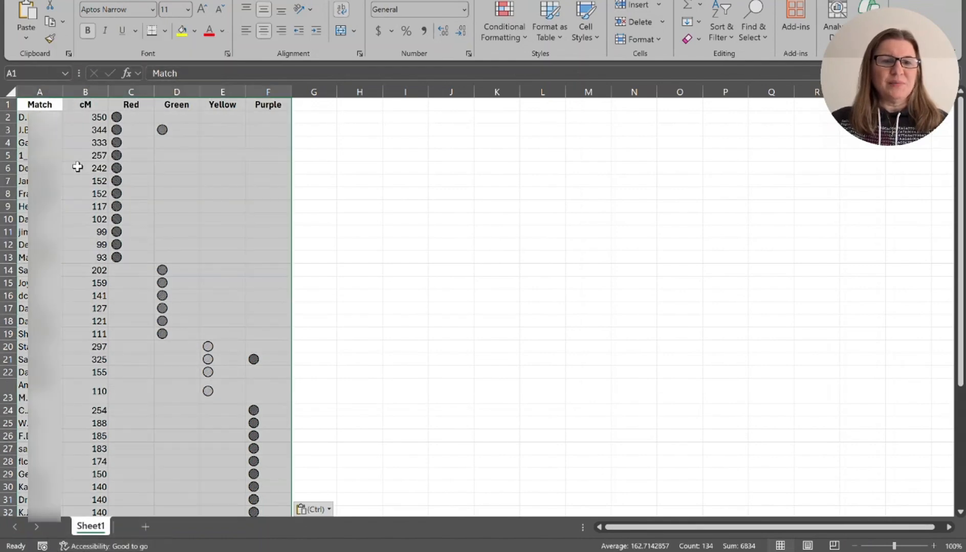
pyautogui.click(323, 234)
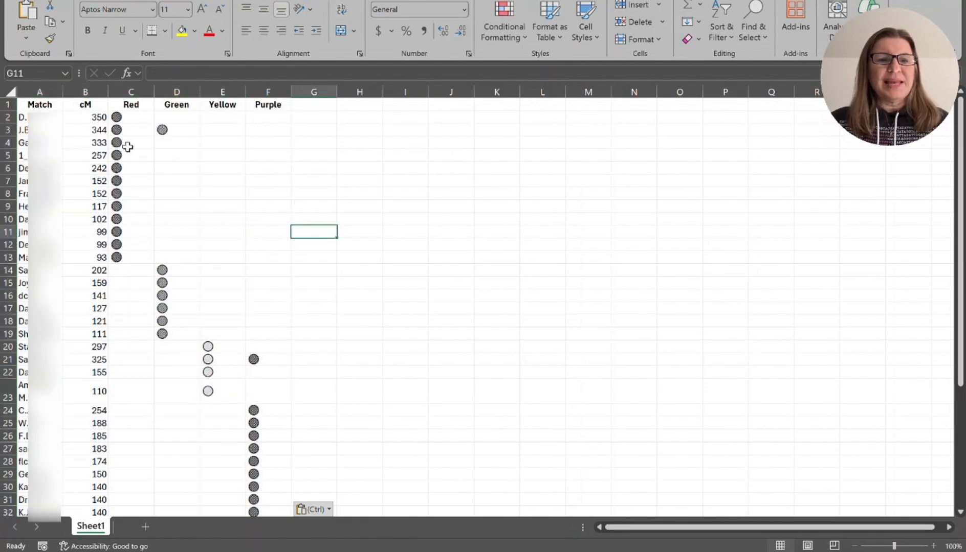
# Apply All Borders to every cell of the sheet and center the cM column.
pyautogui.click(13, 92)
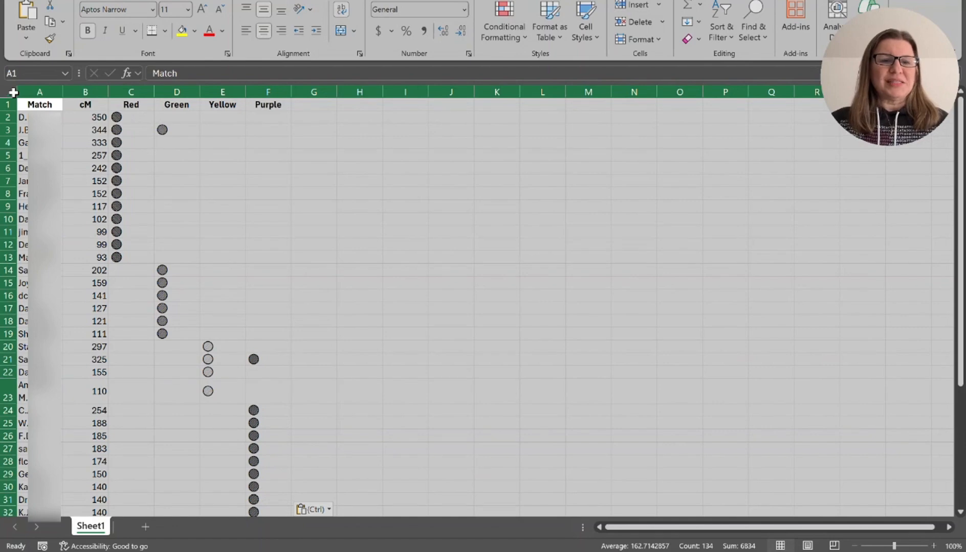
pyautogui.click(167, 30)
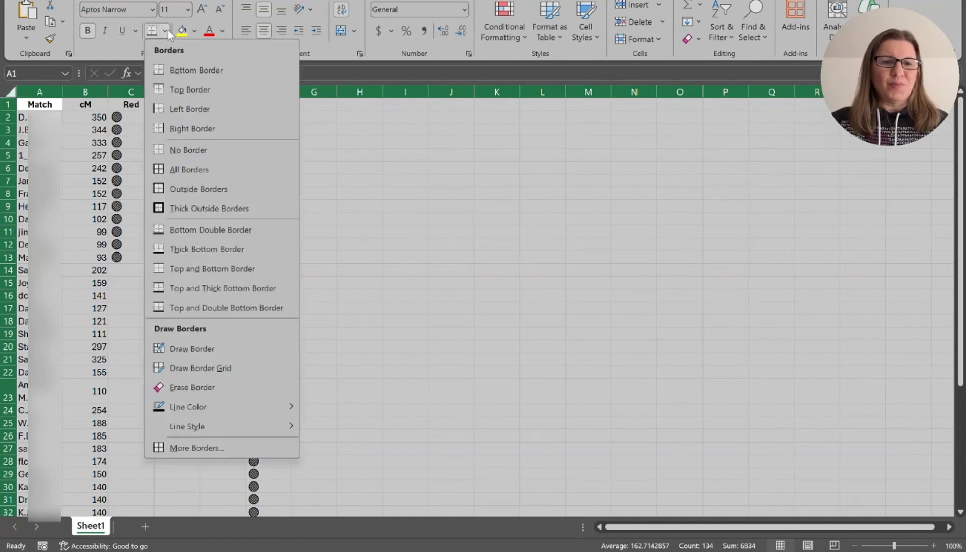
pyautogui.click(201, 170)
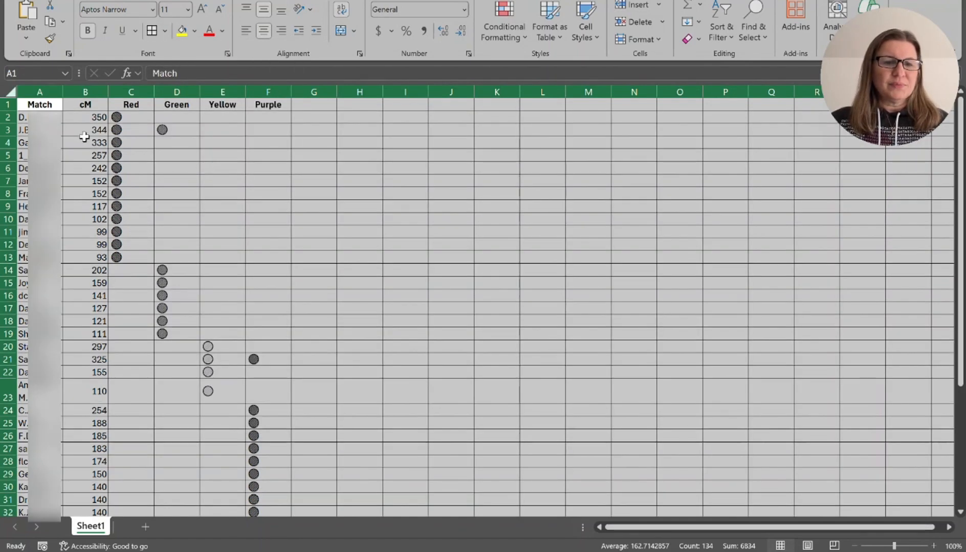
pyautogui.click(61, 119)
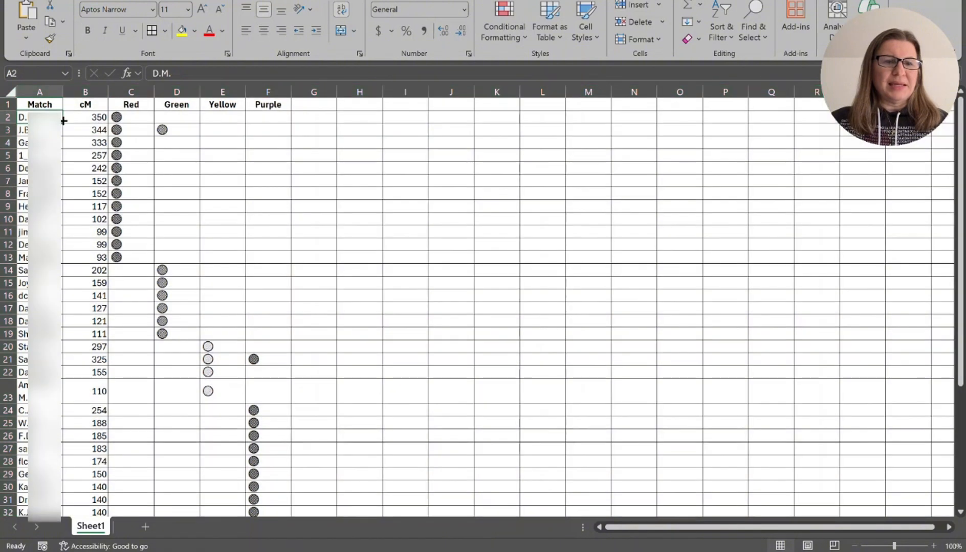
pyautogui.click(85, 92)
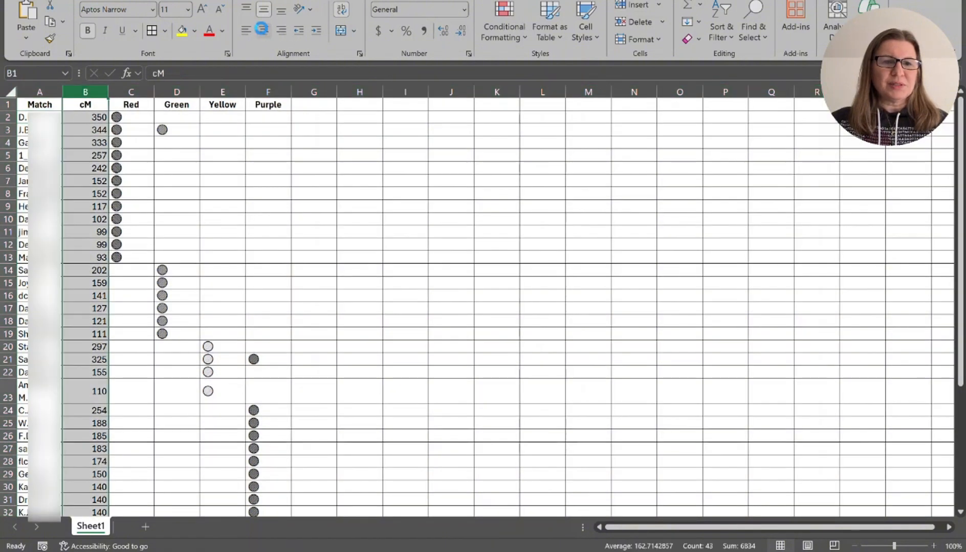
pyautogui.click(261, 30)
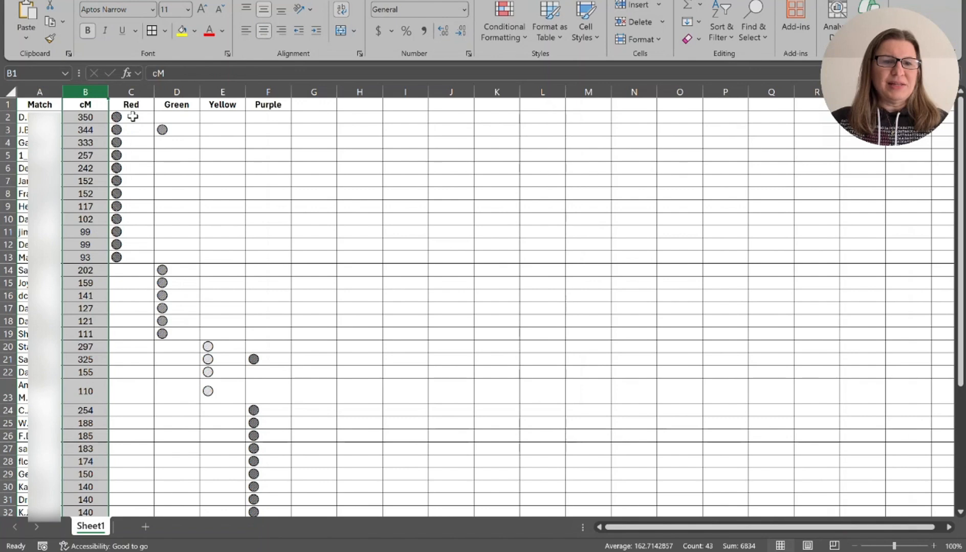
# Fill the Red column cells C2:C13 with red and clear the circle symbols from them.
pyautogui.moveTo(133, 123); pyautogui.dragTo(133, 254)
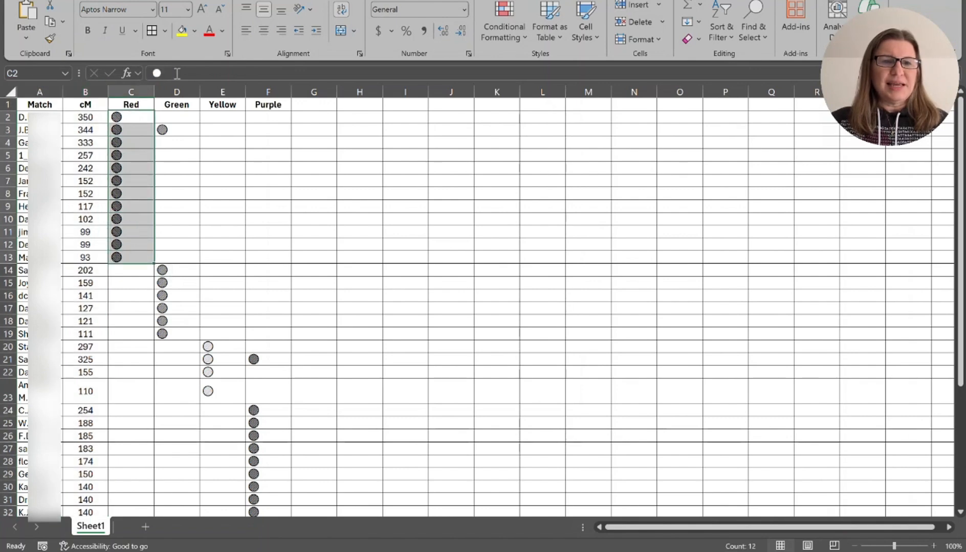
pyautogui.click(195, 33)
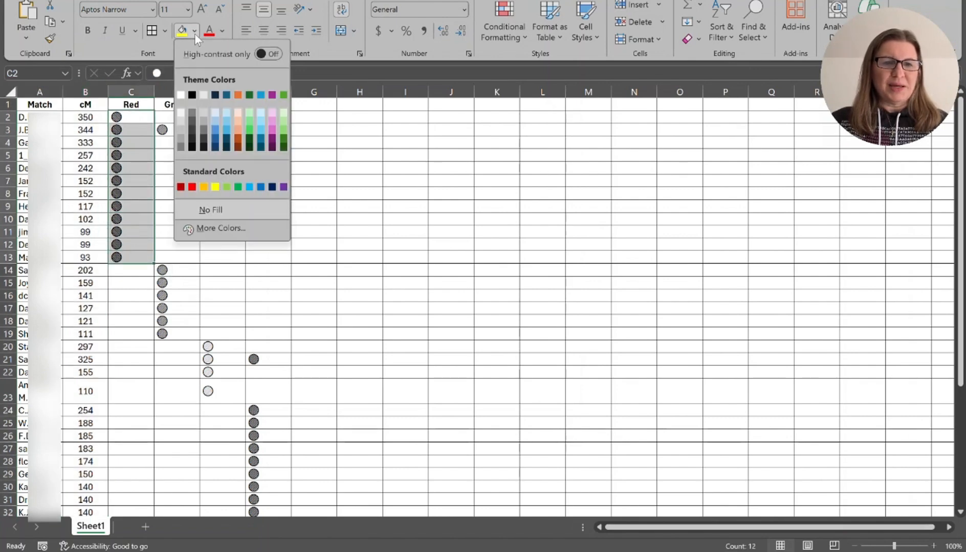
pyautogui.click(193, 187)
pyautogui.press('Delete')
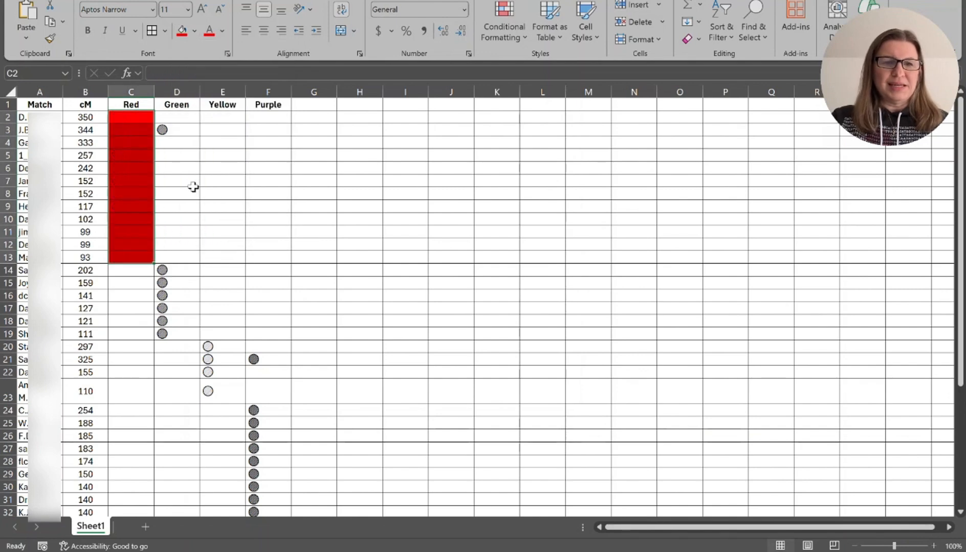
pyautogui.click(251, 180)
# Fill D3 and D14:D19 in the Green column with standard green, clearing the circle symbol from D3.
pyautogui.click(163, 129)
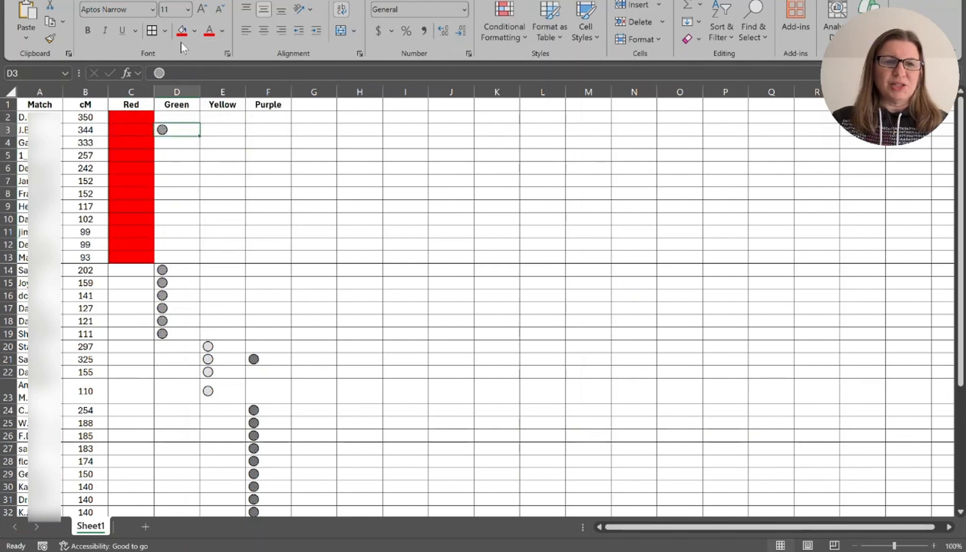
pyautogui.click(195, 32)
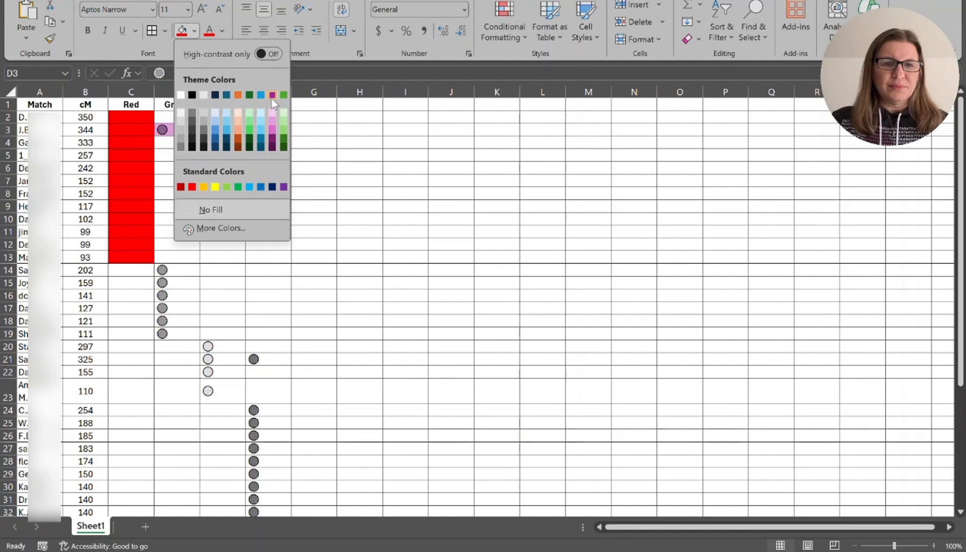
pyautogui.click(239, 187)
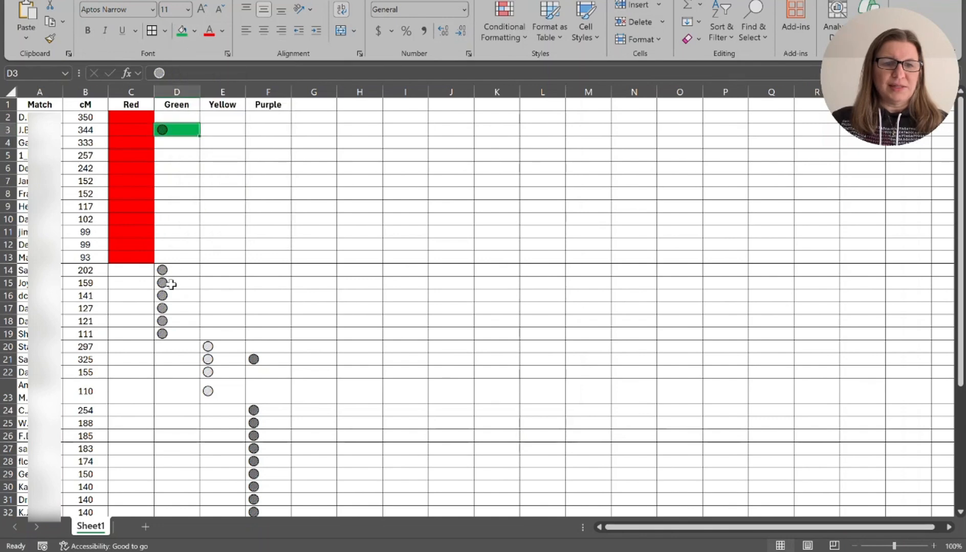
pyautogui.press('Delete')
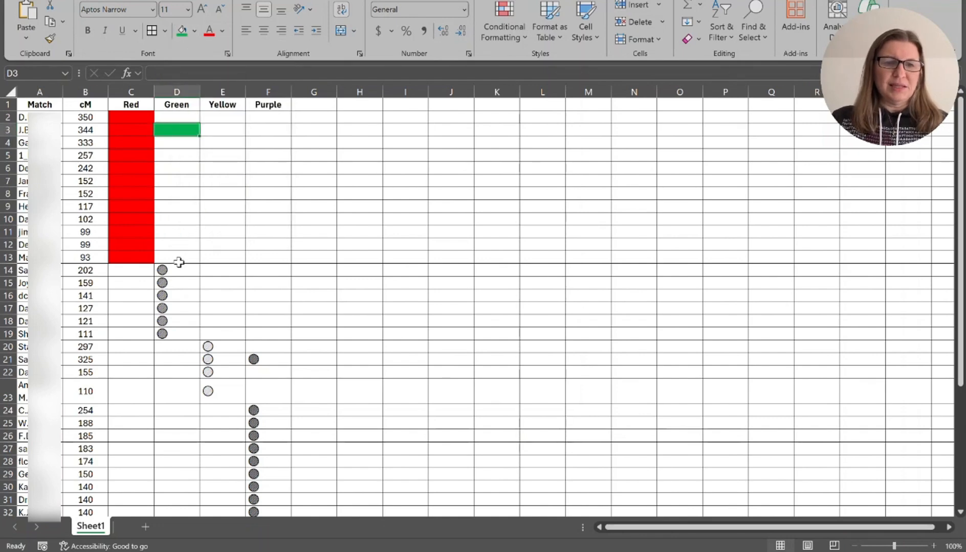
pyautogui.moveTo(179, 265); pyautogui.dragTo(186, 332)
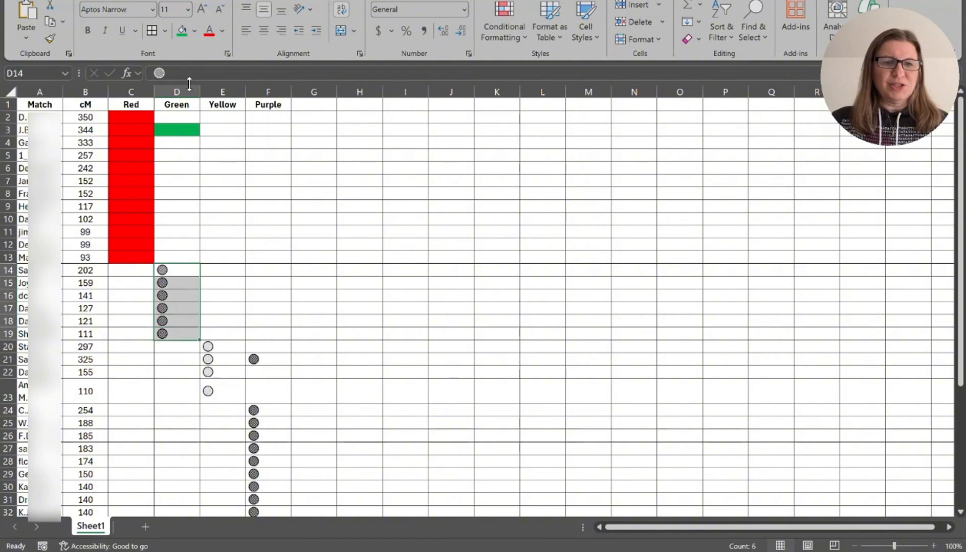
pyautogui.click(181, 30)
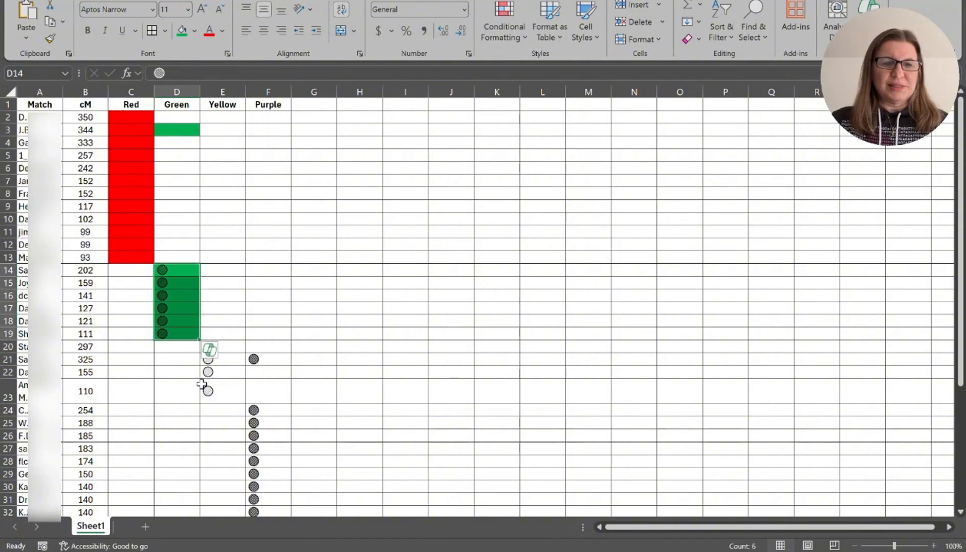
pyautogui.click(226, 350)
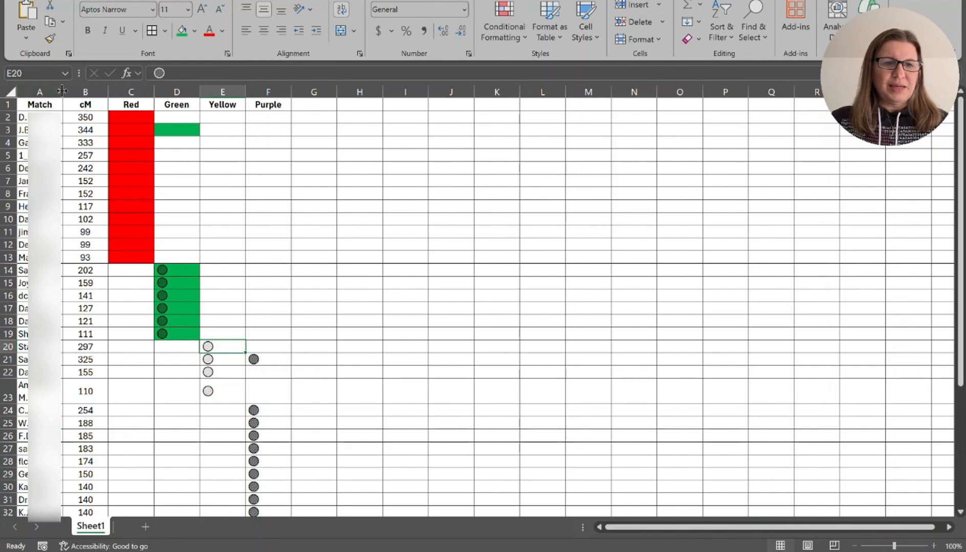
# Widen the Match column so long names fit on one line, and reduce rows 23 and 35 to single-line height.
pyautogui.moveTo(62, 91); pyautogui.dragTo(84, 91)
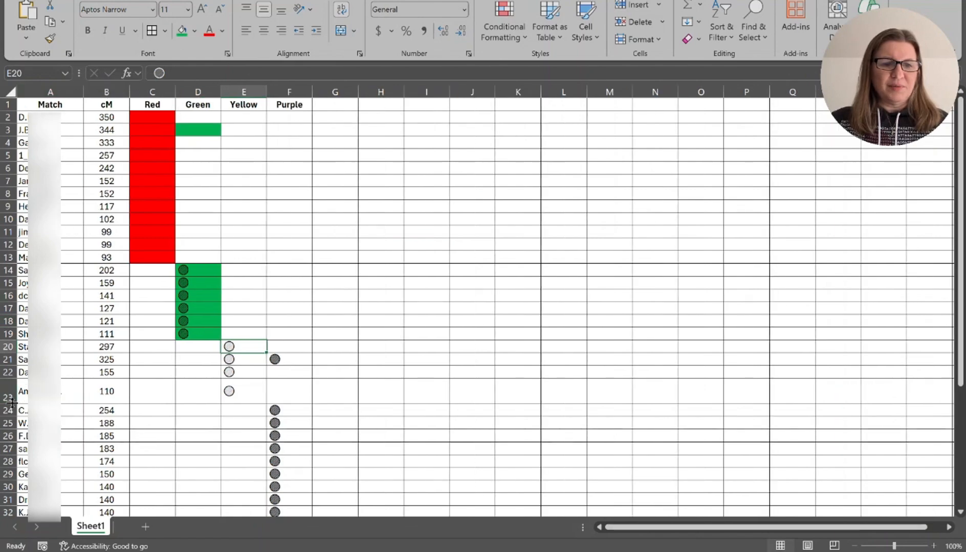
pyautogui.moveTo(11, 404); pyautogui.dragTo(11, 391)
pyautogui.moveTo(118, 448); pyautogui.dragTo(108, 423)
pyautogui.scroll(-4, 162, 297)
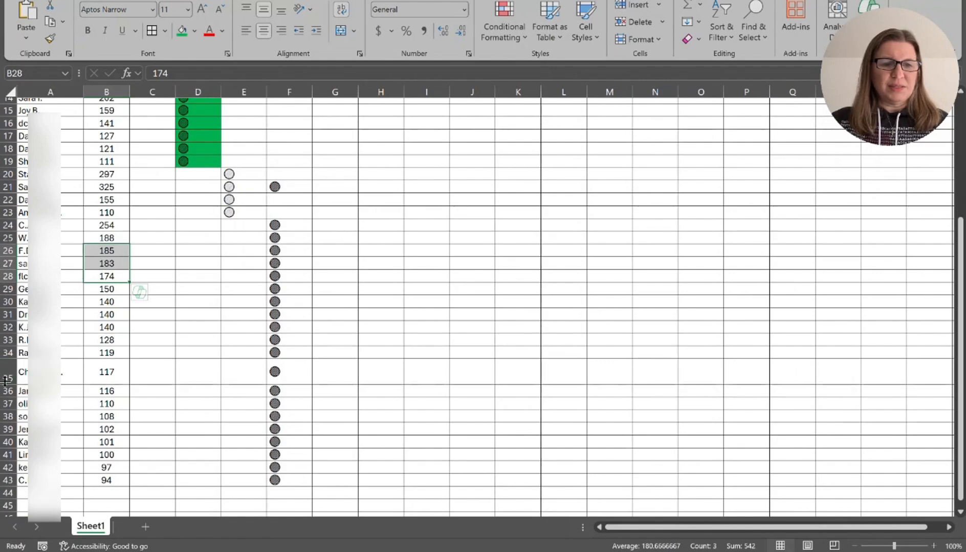
pyautogui.moveTo(5, 382); pyautogui.dragTo(6, 371)
pyautogui.scroll(2, 159, 283)
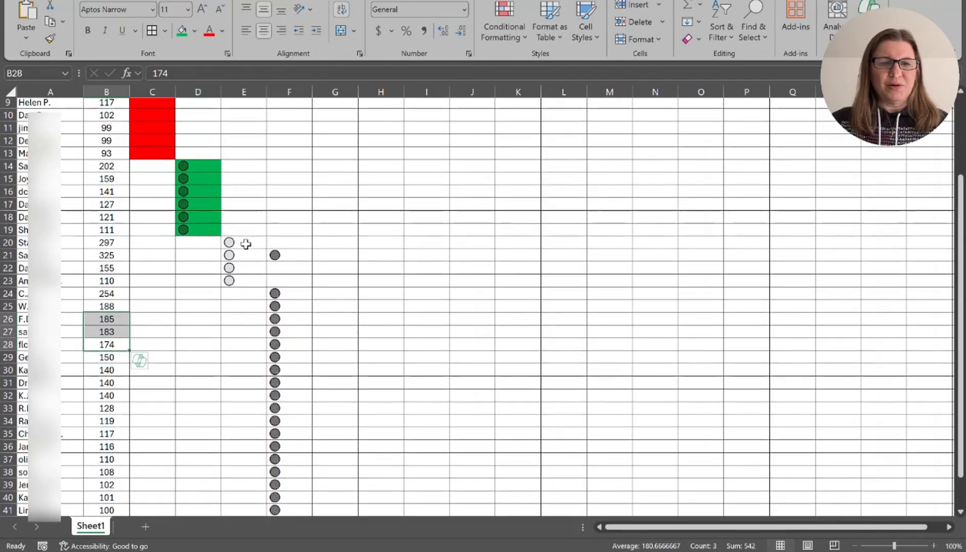
# Clear the circle symbols from the green cells D14:D19.
pyautogui.click(245, 244)
pyautogui.moveTo(190, 166); pyautogui.dragTo(197, 228)
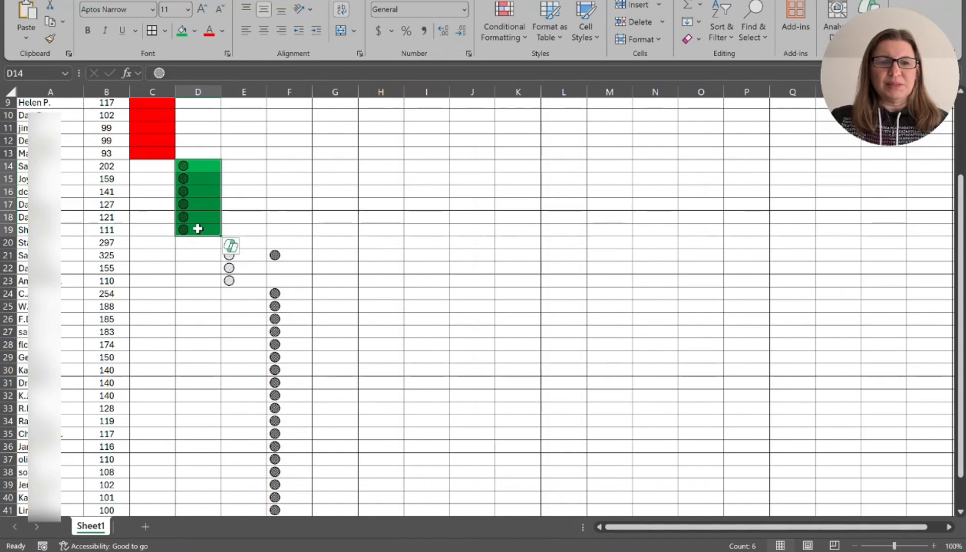
pyautogui.press('Delete')
pyautogui.scroll(3, 245, 241)
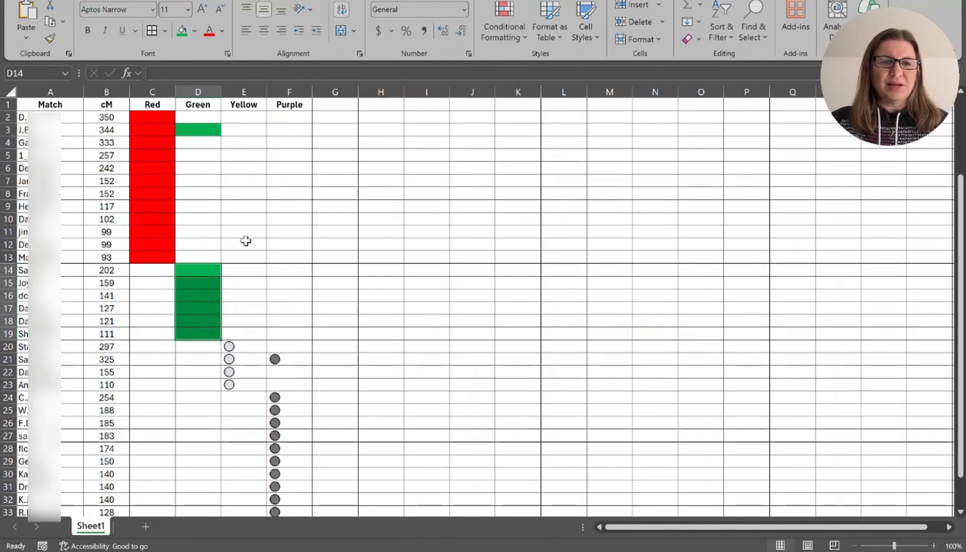
# Fill the Yellow column cells E20:E23 with yellow and clear their circle symbols.
pyautogui.moveTo(244, 346); pyautogui.dragTo(249, 385)
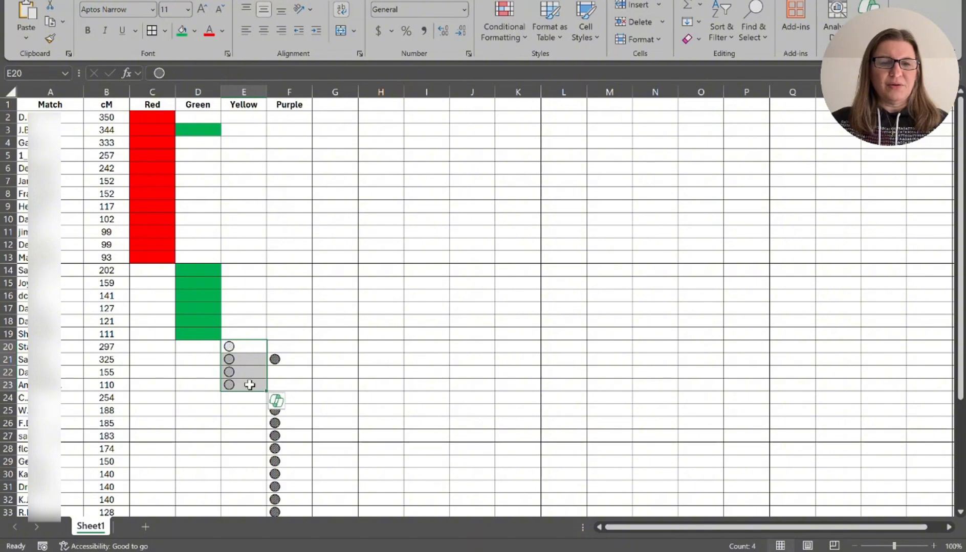
pyautogui.click(195, 32)
pyautogui.click(214, 184)
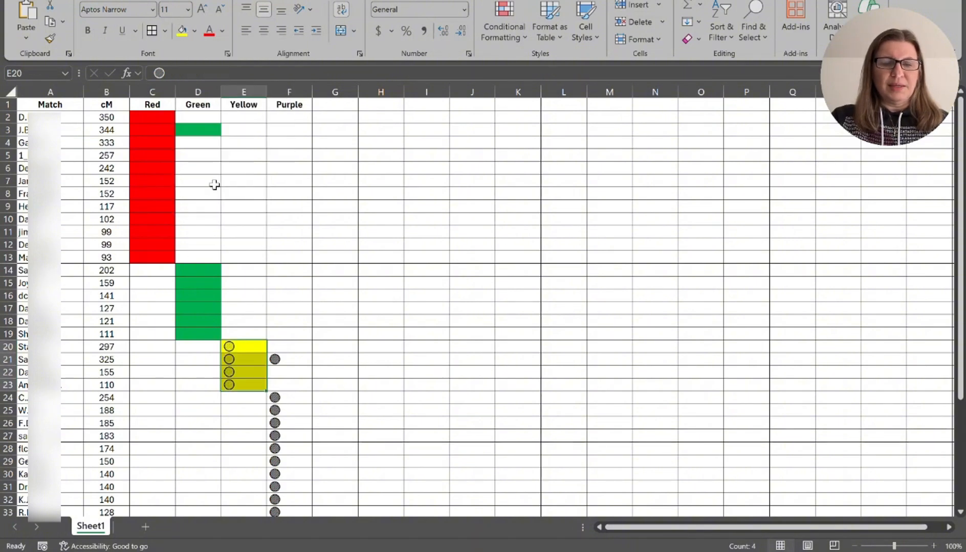
# Fill F21 and F24:F43 in the Purple column with purple and clear their circle symbols.
pyautogui.click(280, 358)
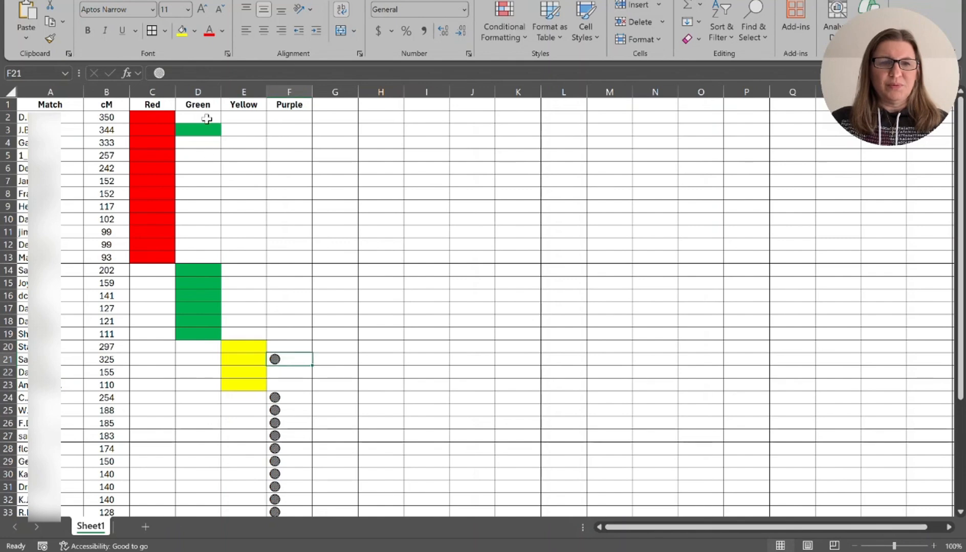
pyautogui.click(194, 31)
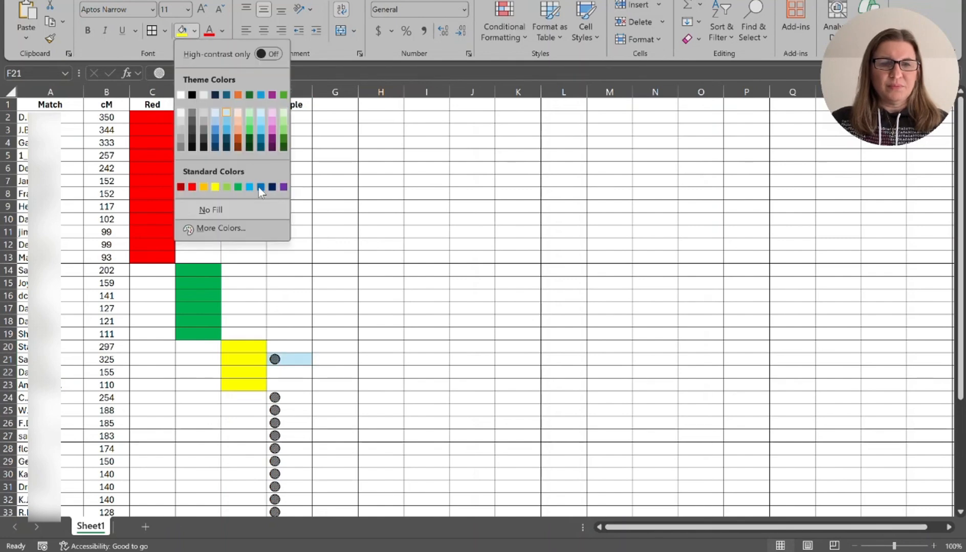
pyautogui.click(284, 188)
pyautogui.scroll(-4, 305, 319)
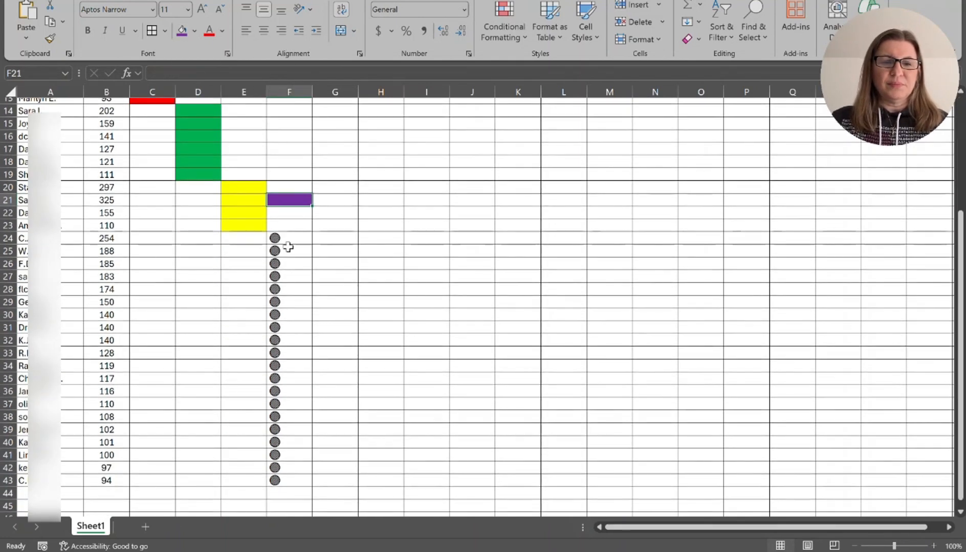
pyautogui.moveTo(289, 238); pyautogui.dragTo(289, 481)
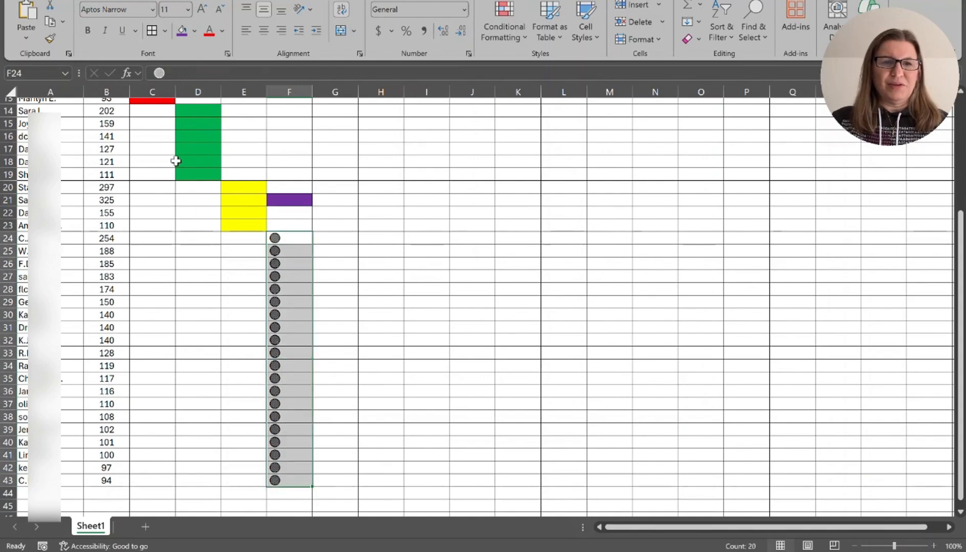
pyautogui.click(182, 31)
pyautogui.press('Delete')
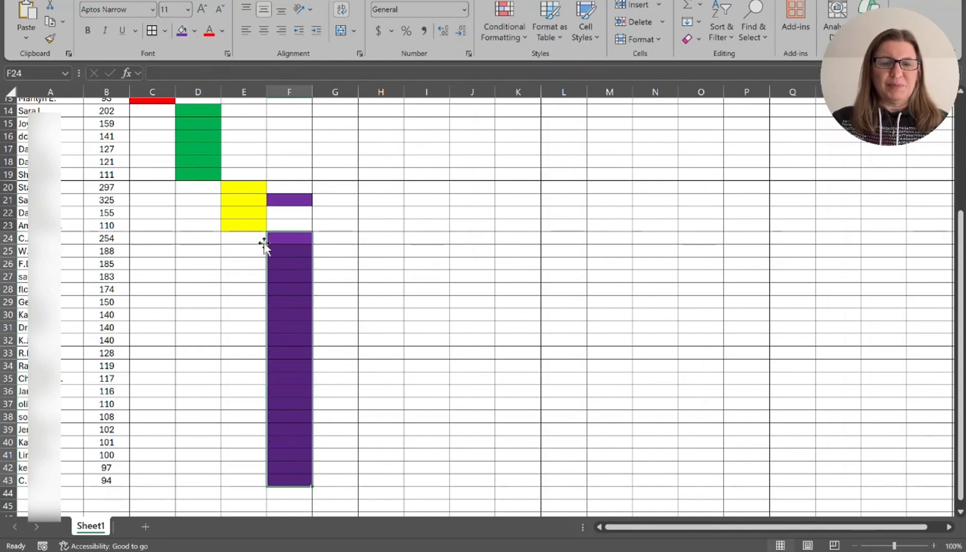
# Freeze the top row of the sheet and check that the headers stay in place while scrolling.
pyautogui.scroll(4, 263, 244)
pyautogui.click(9, 104)
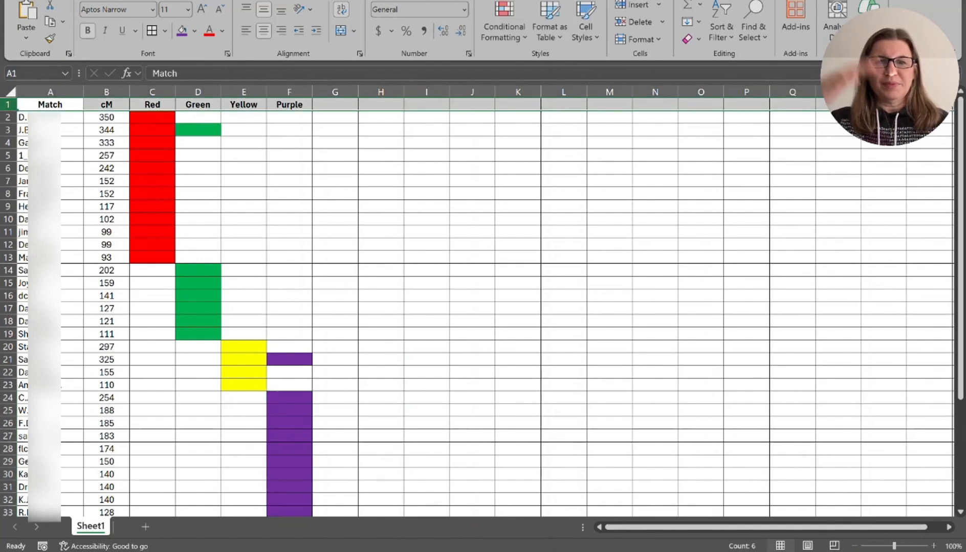
pyautogui.moveTo(464, 13)
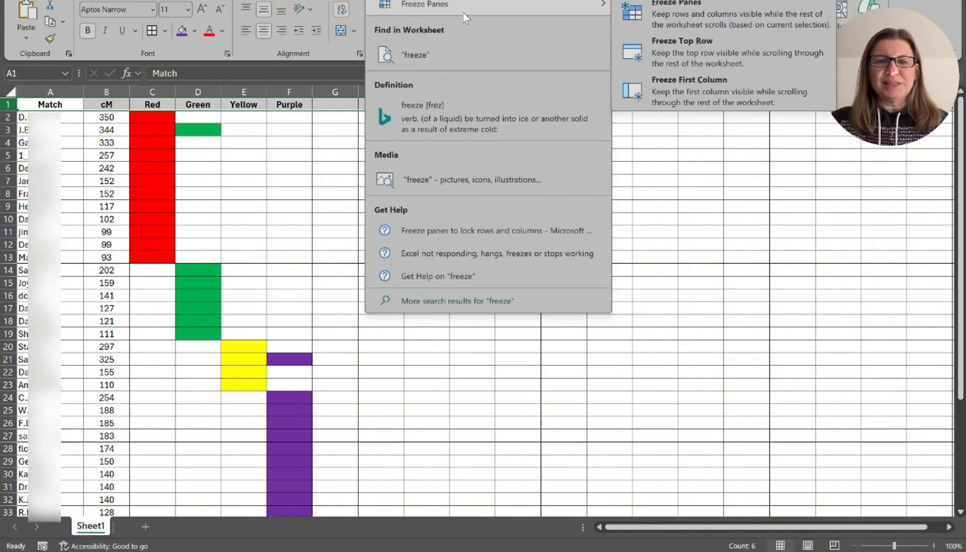
pyautogui.click(682, 39)
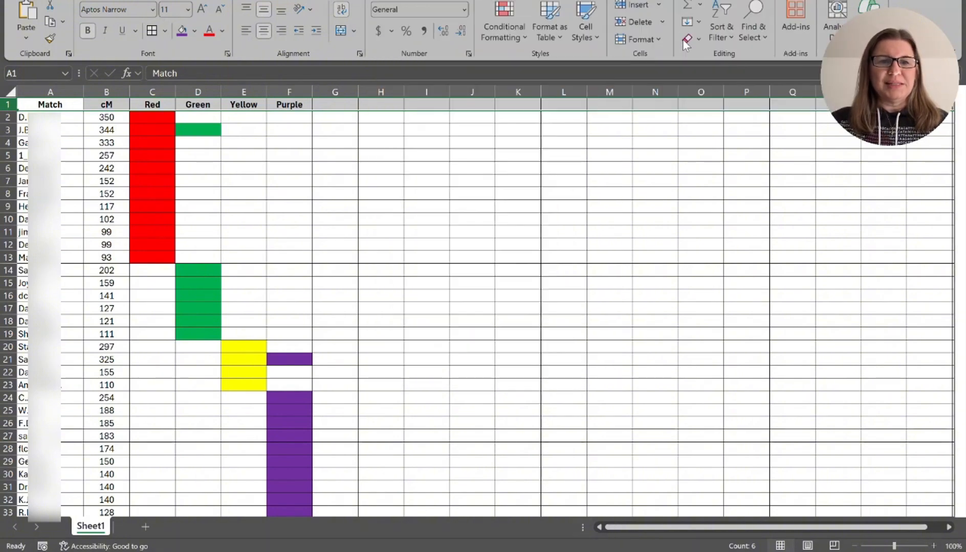
pyautogui.click(551, 296)
pyautogui.scroll(-9, 551, 296)
pyautogui.scroll(9, 551, 295)
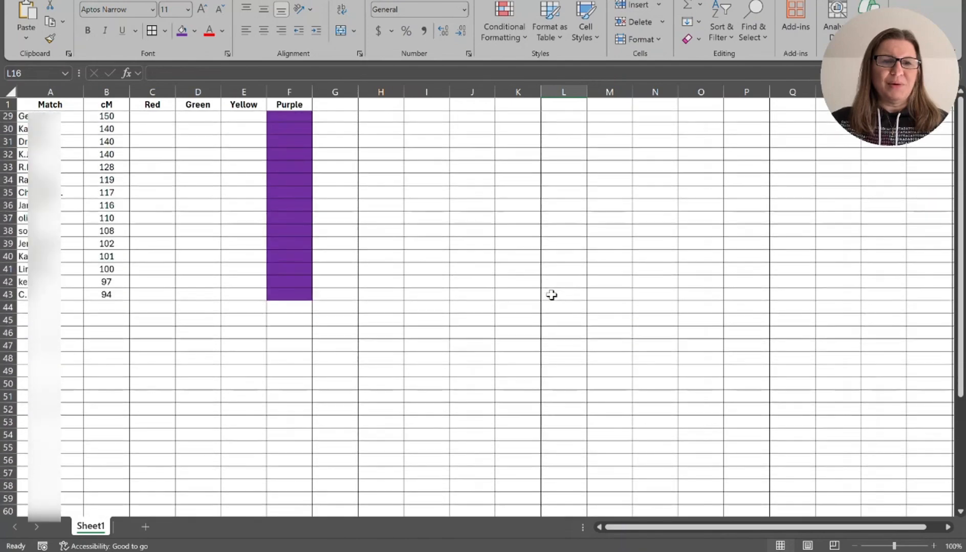
pyautogui.scroll(-1, 550, 295)
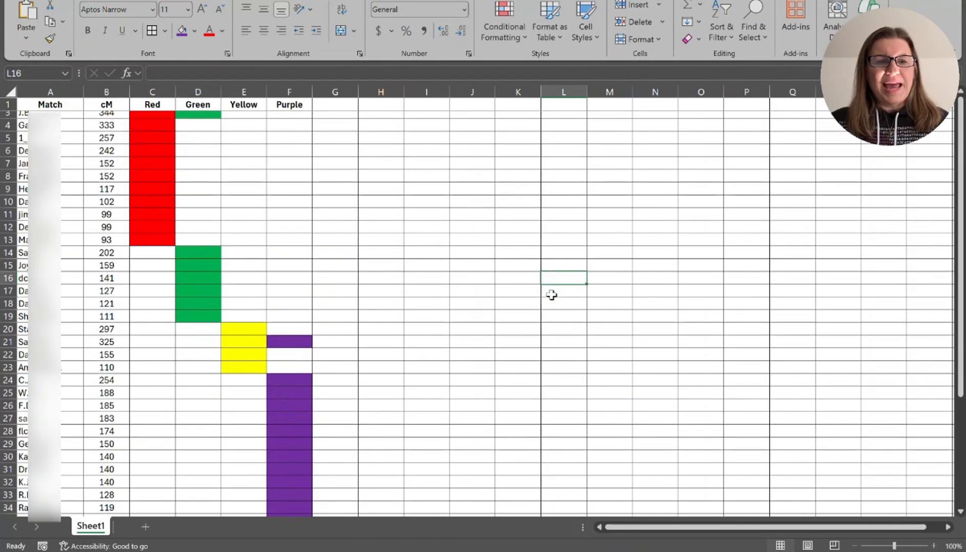
pyautogui.scroll(1, 551, 295)
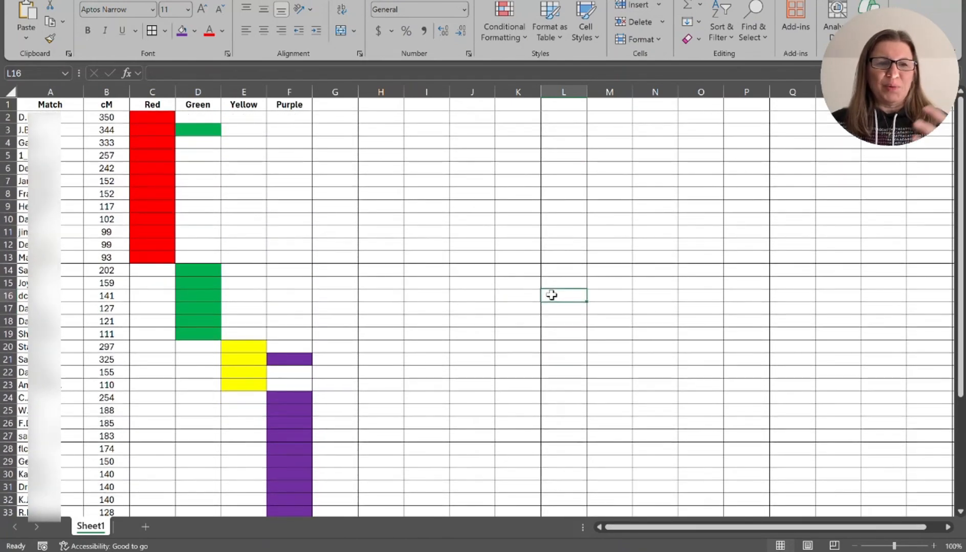
# Add a bold Notes header in cell G1.
pyautogui.click(338, 108)
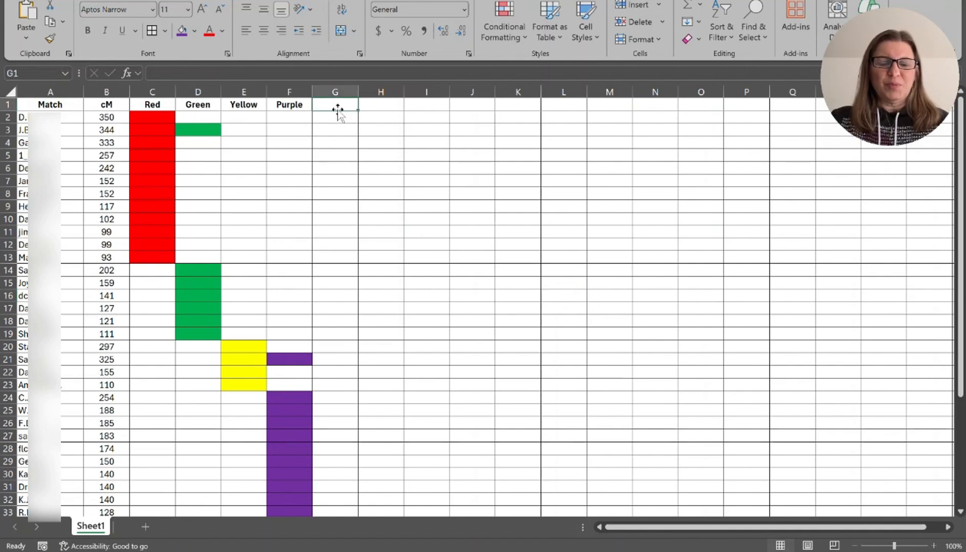
pyautogui.write('Notes')
pyautogui.press('Return')
pyautogui.press('Up')
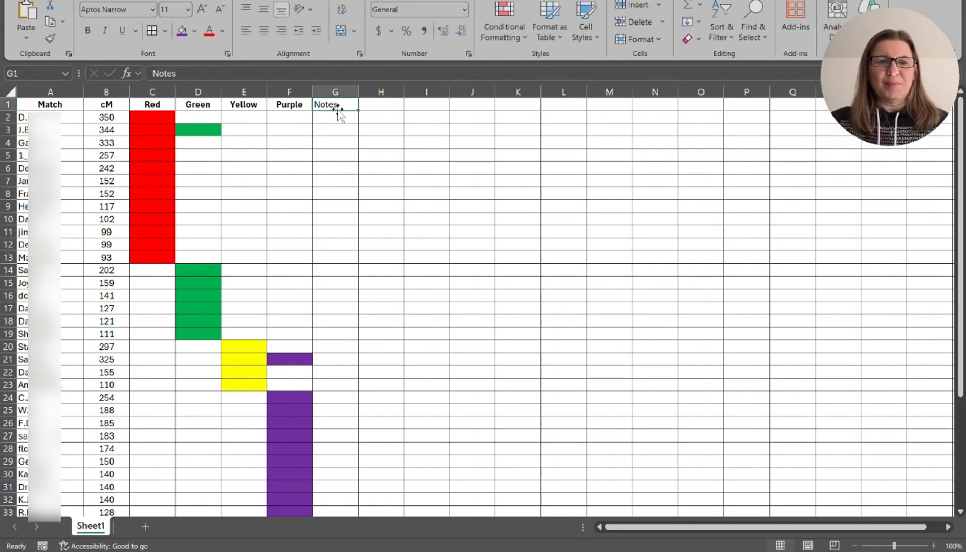
pyautogui.click(383, 157)
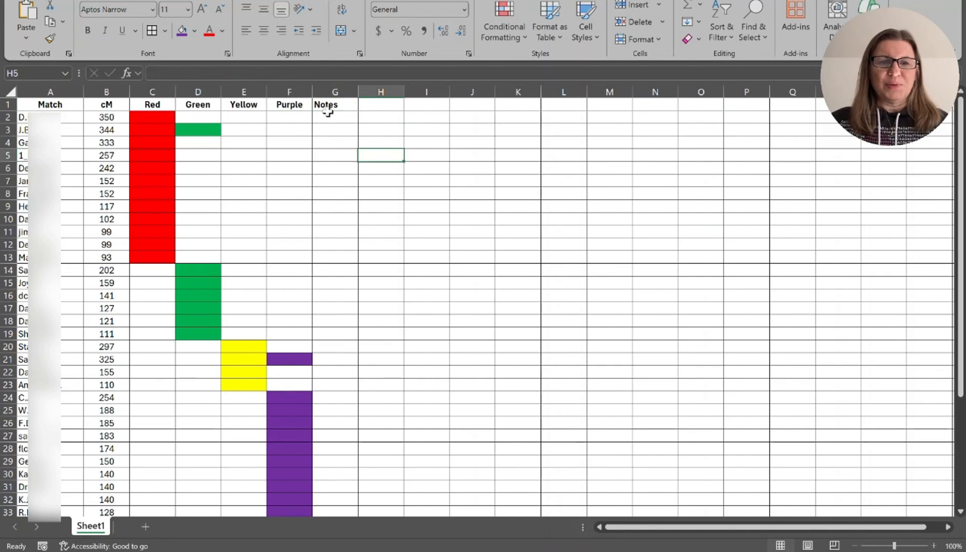
# Try labelling the Red and Green column headers as G3 and G4.
pyautogui.click(164, 105)
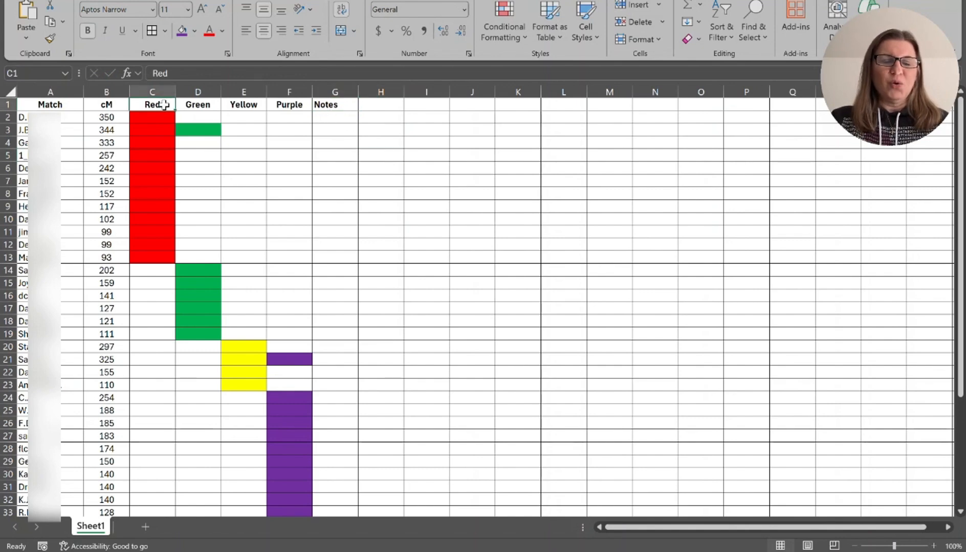
pyautogui.write('G3')
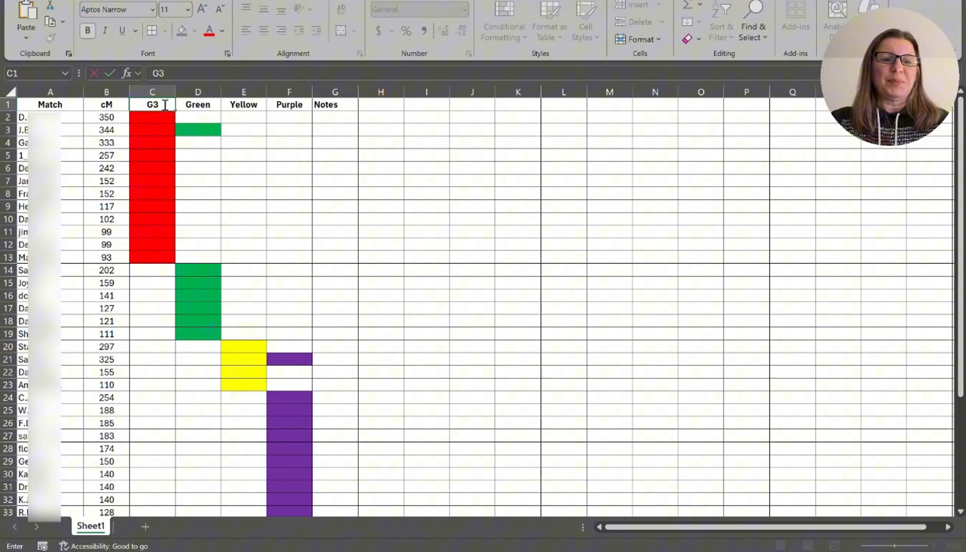
pyautogui.press('Tab')
pyautogui.press('F2')
pyautogui.write('G4')
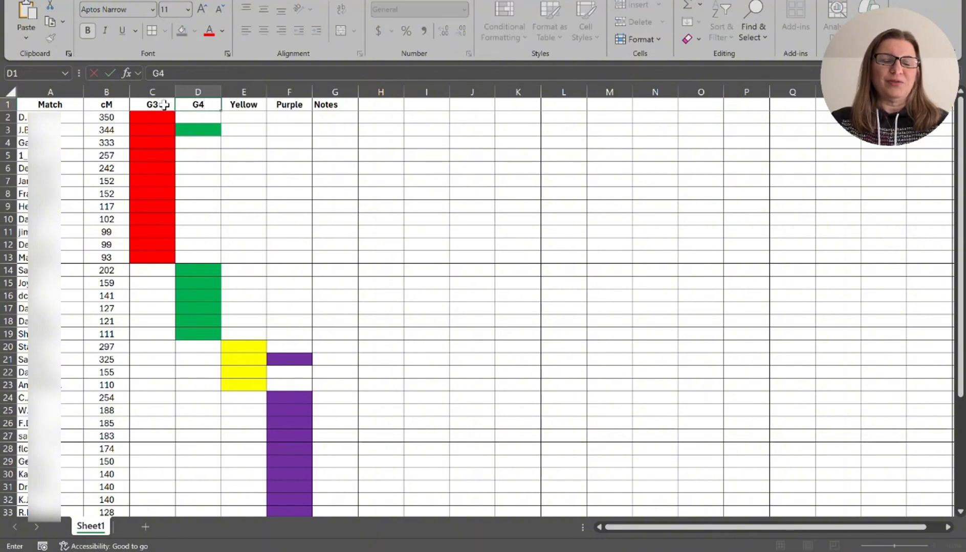
# Rename the red, green, yellow and purple column headers as G1, G2, G4 and G3, and widen the Notes column.
pyautogui.click(164, 104)
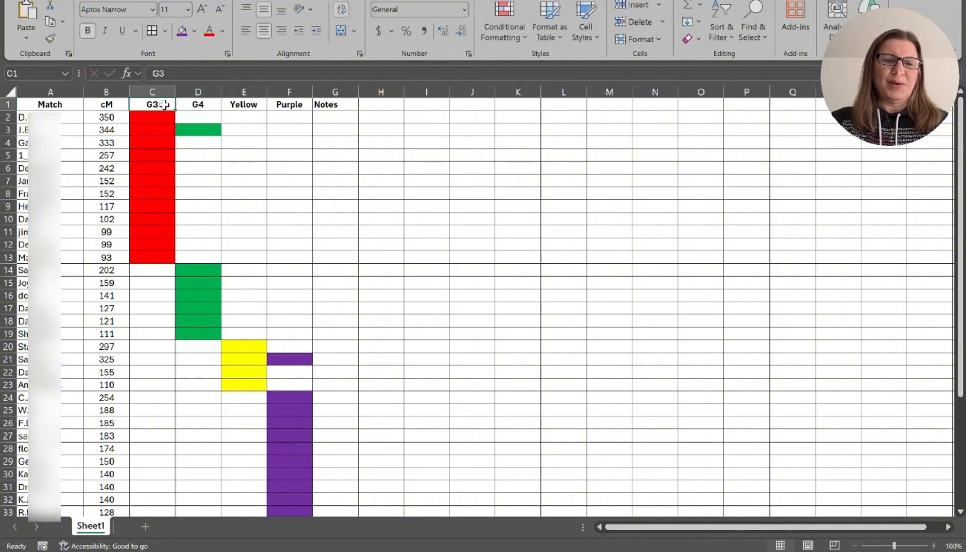
pyautogui.write('G1')
pyautogui.press('Tab')
pyautogui.write('G')
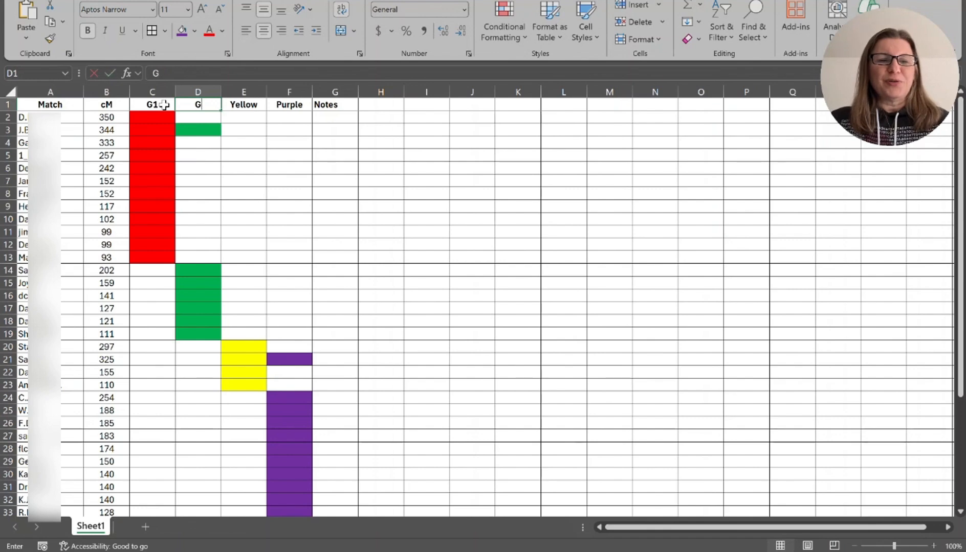
pyautogui.write('2')
pyautogui.press('Tab')
pyautogui.write('G')
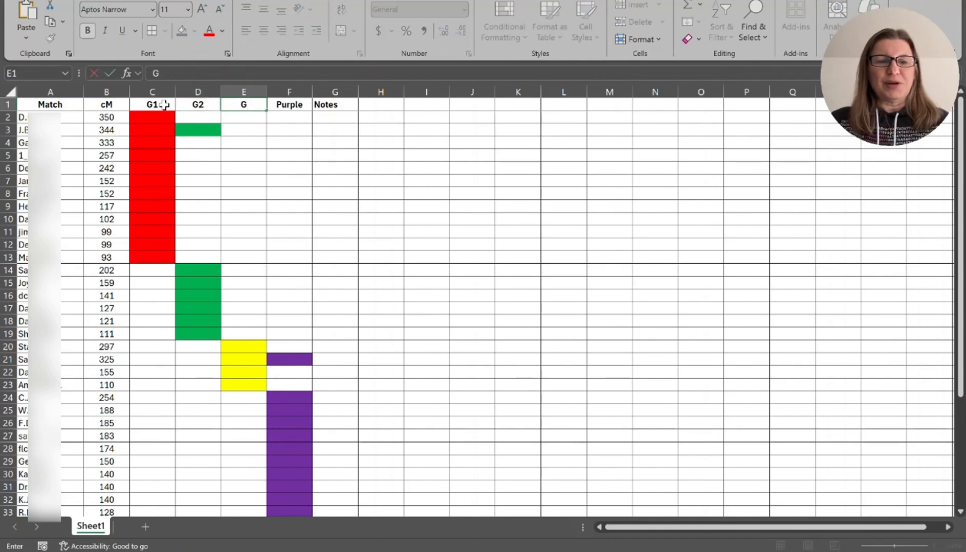
pyautogui.write('4')
pyautogui.press('Tab')
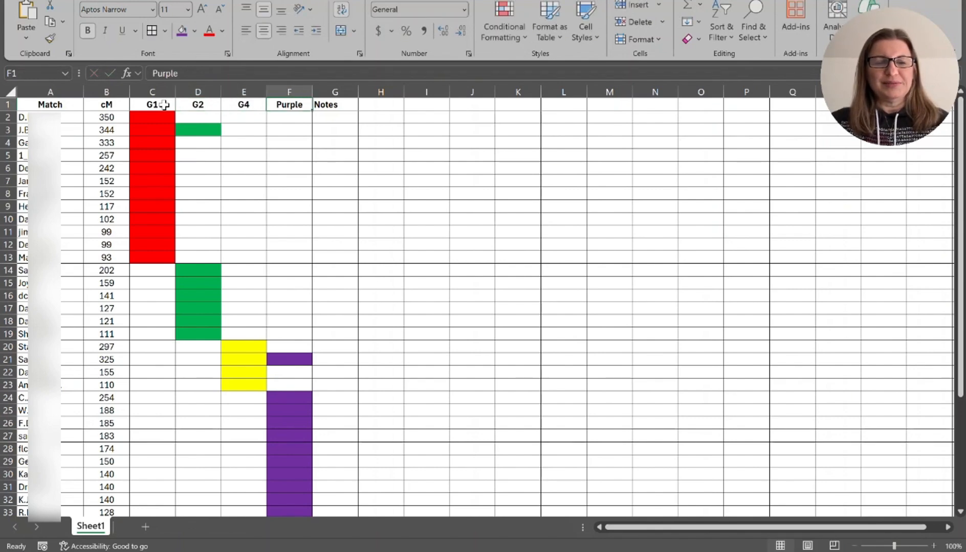
pyautogui.write('G3')
pyautogui.click(438, 360)
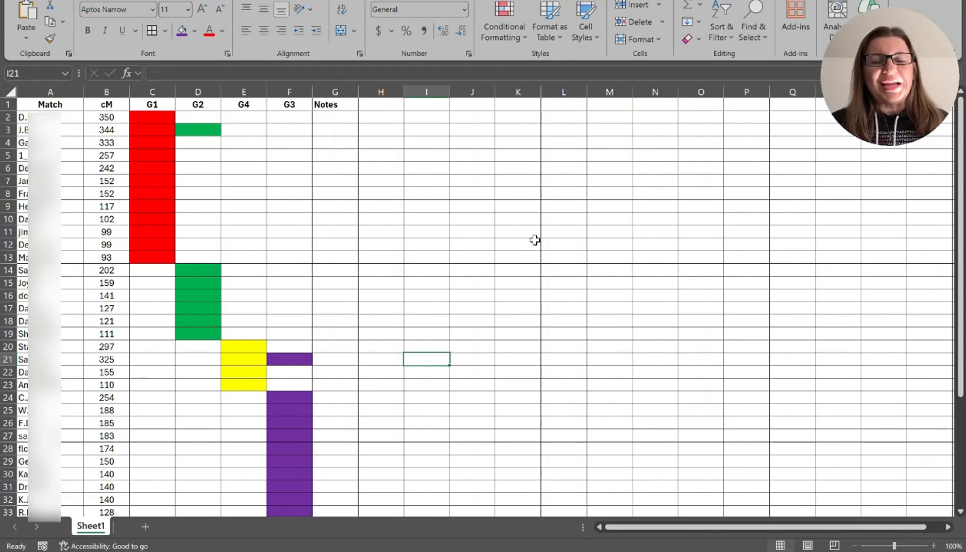
pyautogui.moveTo(358, 92); pyautogui.dragTo(451, 92)
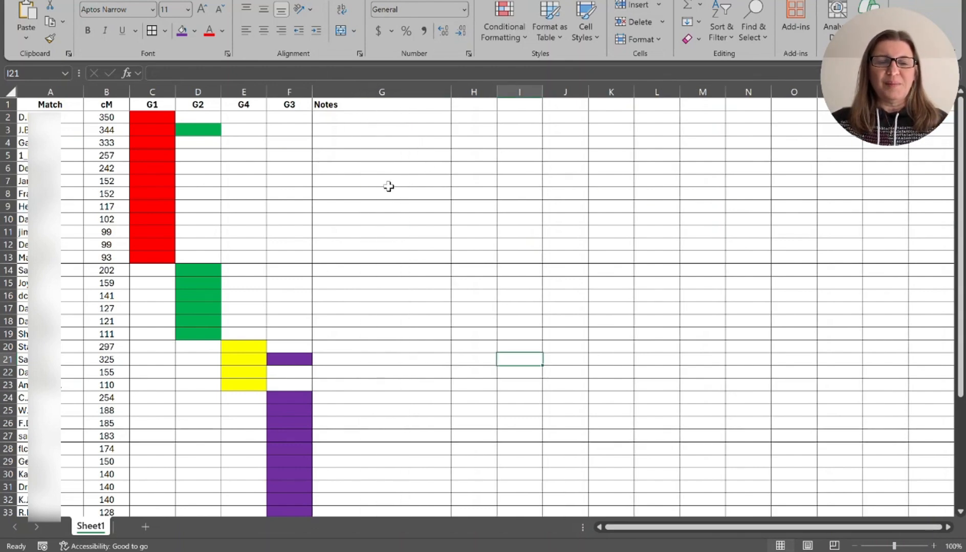